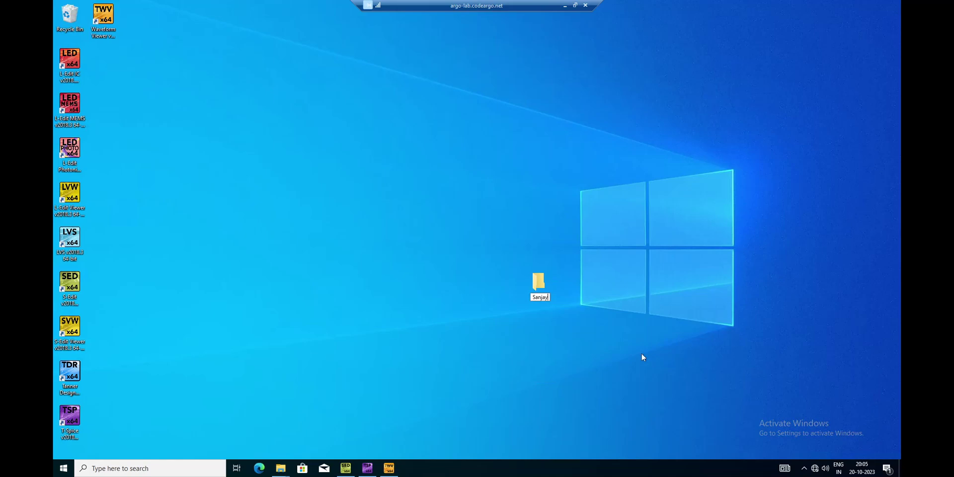
Step: Confirm the new desktop folder's name and create a subfolder named Inverter inside it
{"action": "key", "text": "Return"}
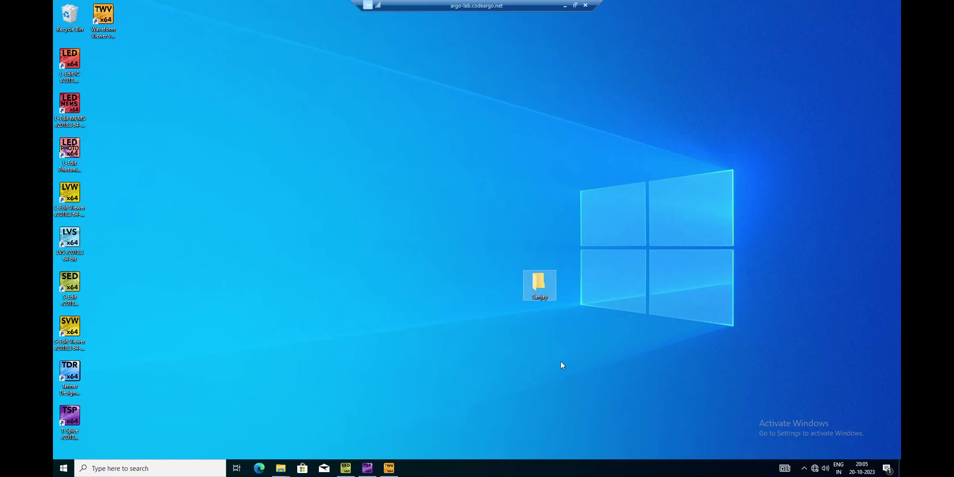
{"action": "double_click", "coordinate": [542, 289]}
{"action": "right_click", "coordinate": [447, 292]}
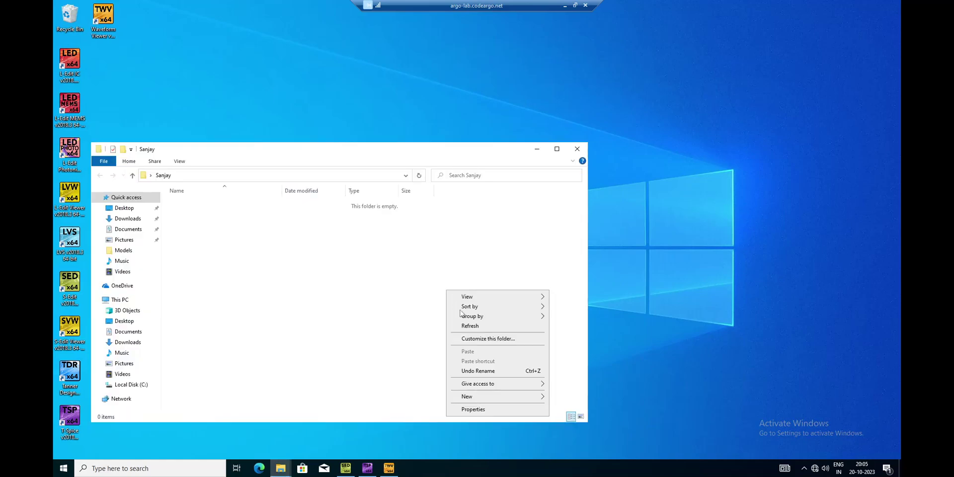
{"action": "mouse_move", "coordinate": [481, 398]}
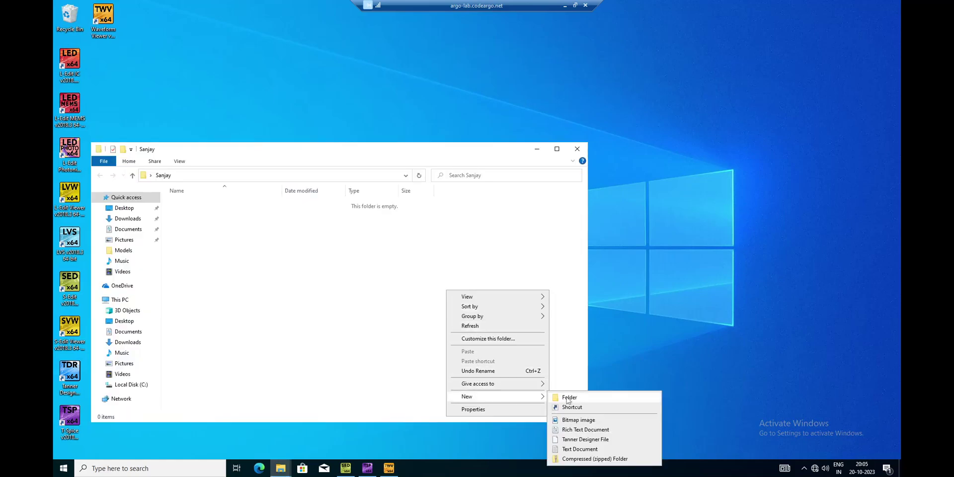
{"action": "left_click", "coordinate": [567, 397]}
{"action": "type", "text": "Invet"}
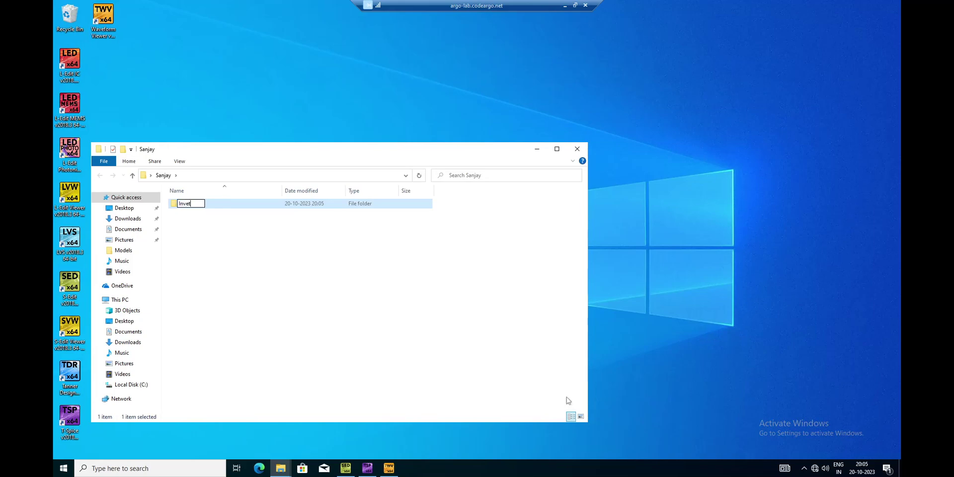
{"action": "key", "text": "BackSpace"}
{"action": "type", "text": "rter"}
{"action": "left_click", "coordinate": [179, 236]}
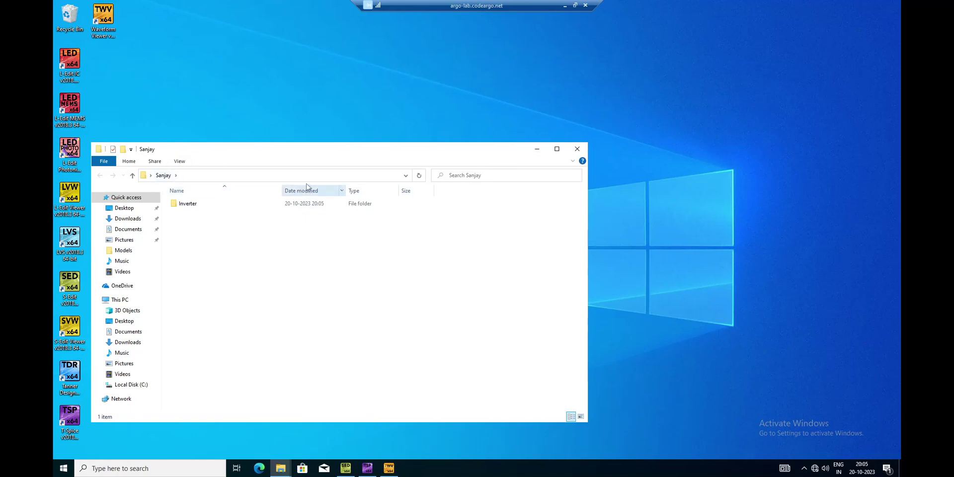
{"action": "left_click", "coordinate": [577, 151]}
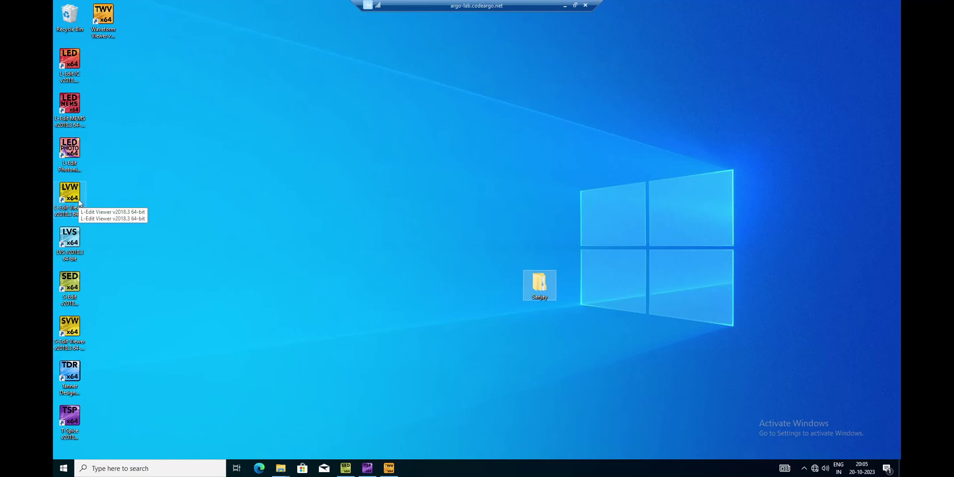
Step: Launch S-Edit and install the Tanner EDA Examples v2018.3 in the default destination folder
{"action": "left_click", "coordinate": [73, 286]}
{"action": "double_click", "coordinate": [73, 286]}
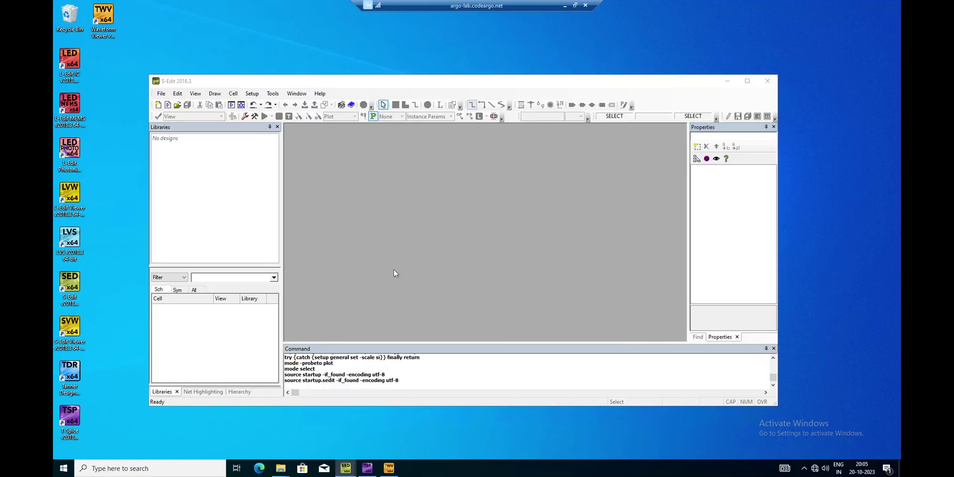
{"action": "left_click", "coordinate": [321, 94]}
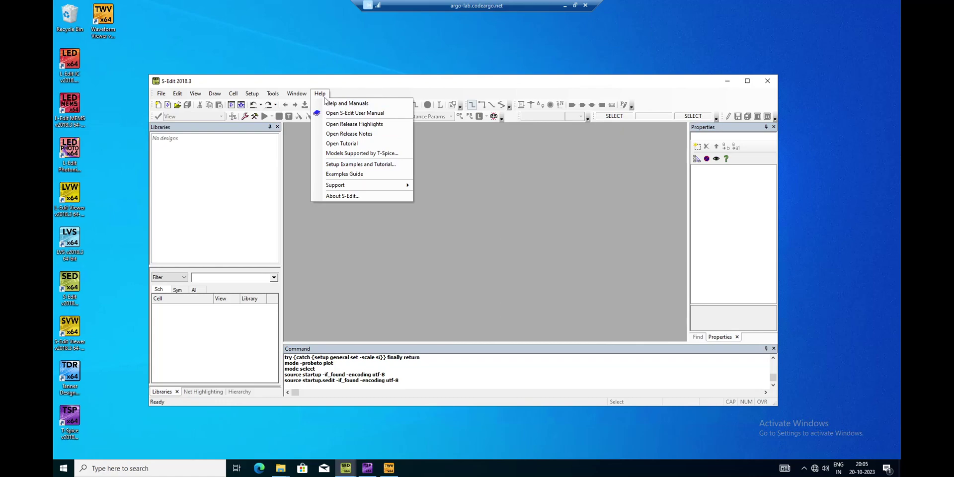
{"action": "left_click", "coordinate": [348, 164]}
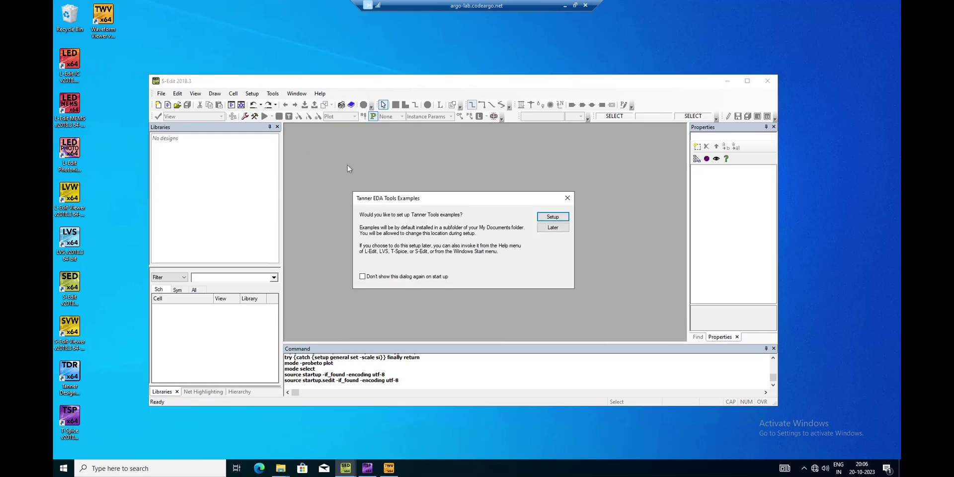
{"action": "left_click", "coordinate": [553, 228]}
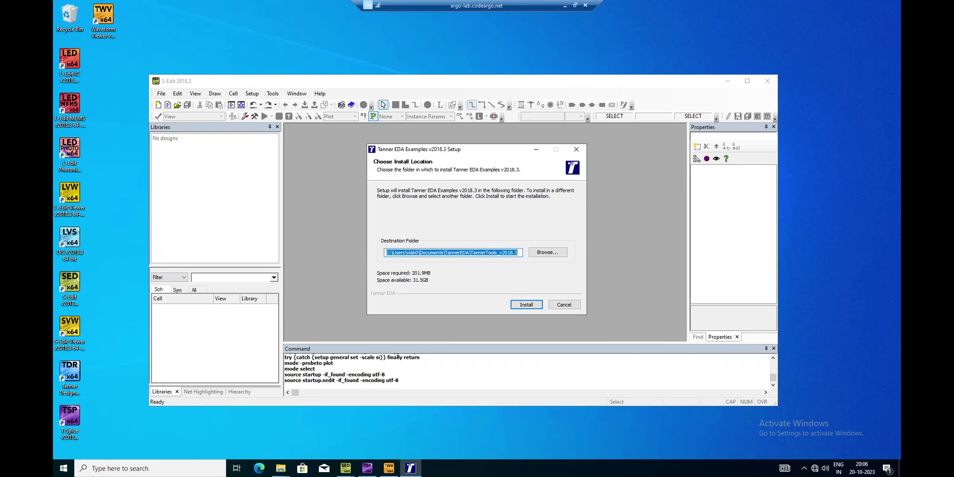
{"action": "left_click", "coordinate": [528, 305]}
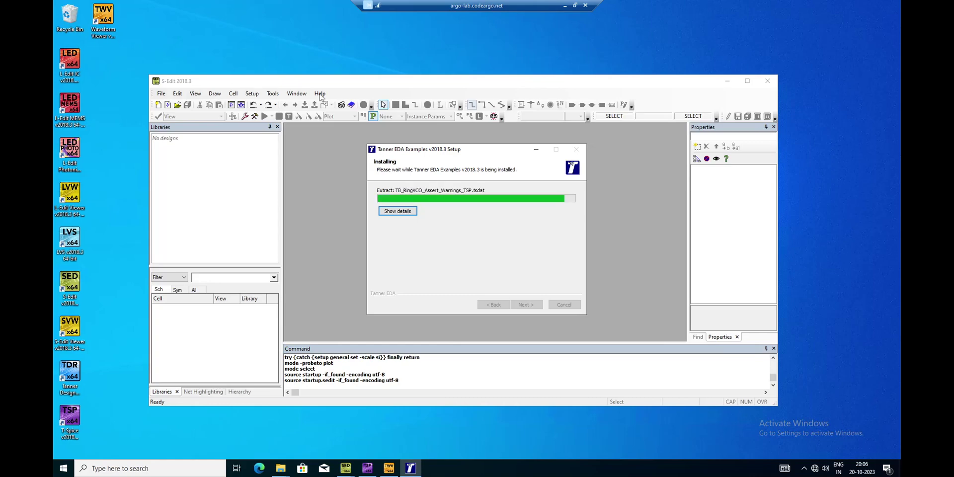
{"action": "left_click", "coordinate": [320, 94]}
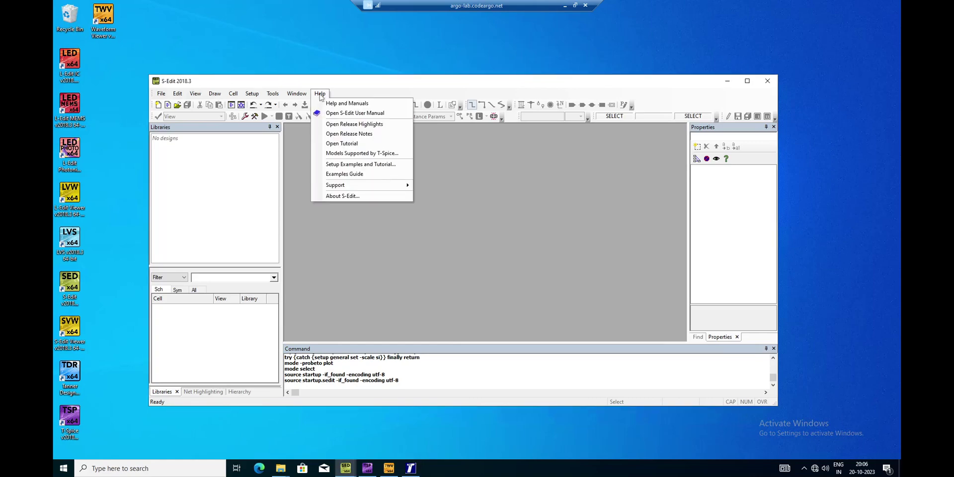
{"action": "left_click", "coordinate": [351, 166]}
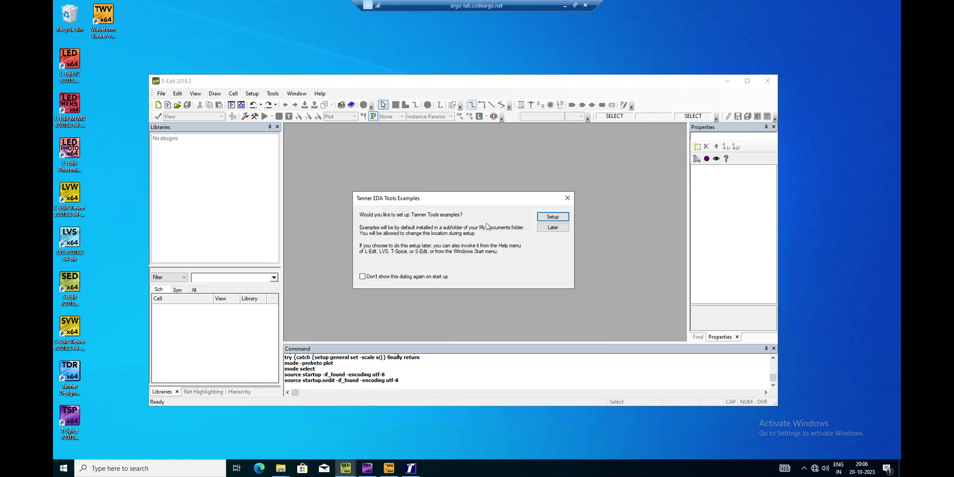
{"action": "left_click", "coordinate": [553, 217]}
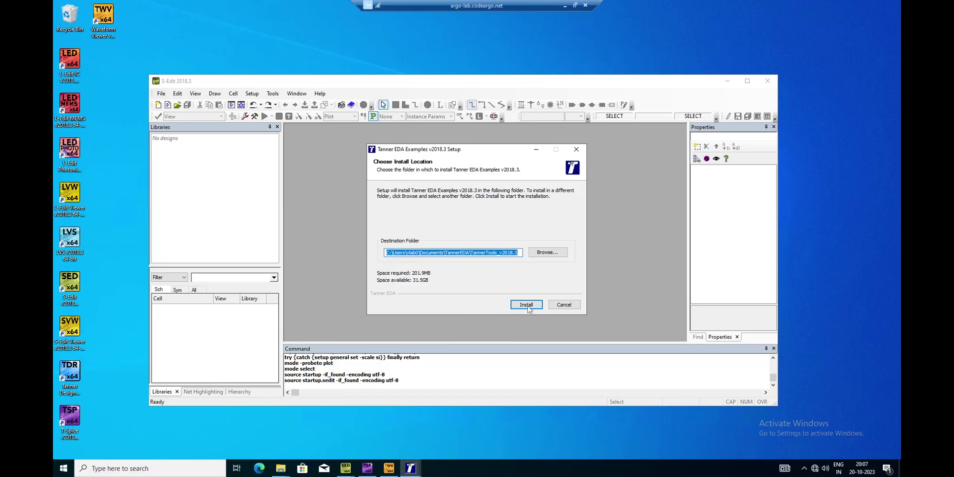
{"action": "left_click", "coordinate": [576, 150]}
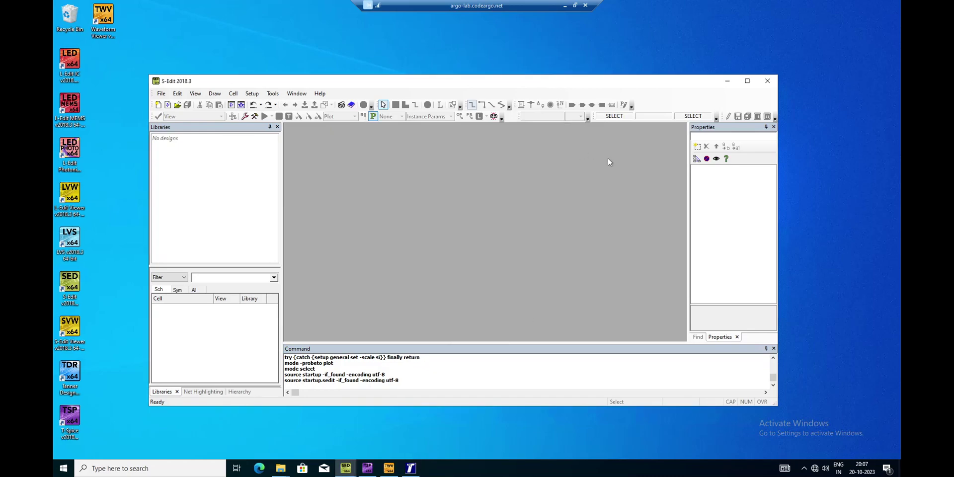
Step: Minimize S-Edit and finish the examples setup wizard without opening the examples folder
{"action": "left_click", "coordinate": [729, 82]}
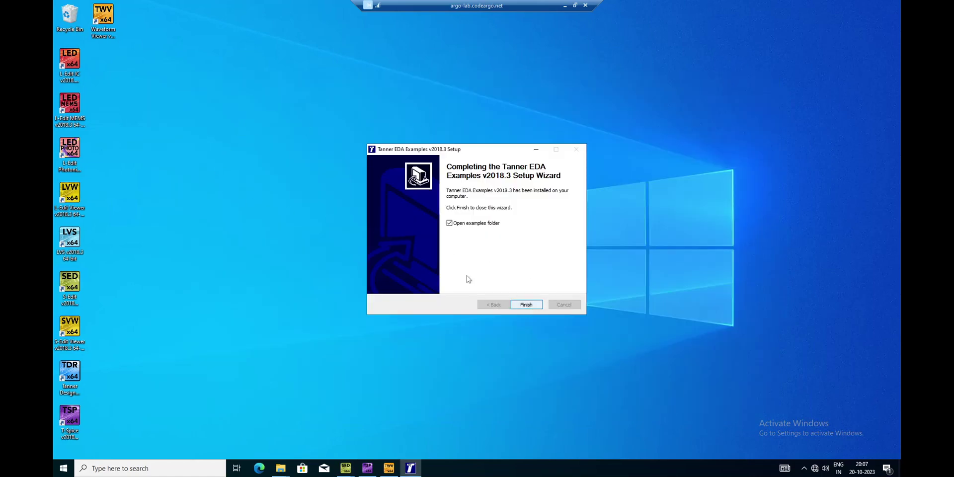
{"action": "left_click", "coordinate": [449, 223]}
{"action": "left_click", "coordinate": [525, 304]}
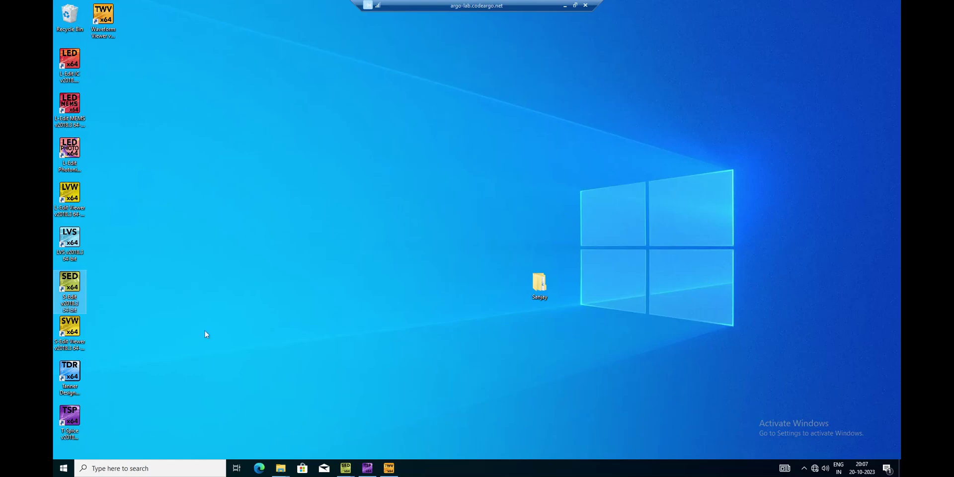
Step: Examine the installed process libraries in the Documents folder under TannerEDA, TannerTools_v2018.3, Process in File Explorer
{"action": "left_click", "coordinate": [281, 468]}
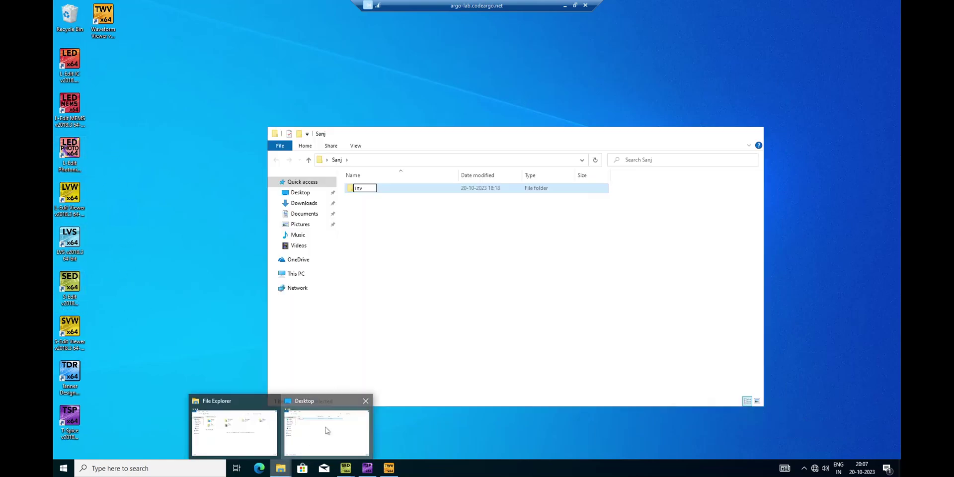
{"action": "left_click", "coordinate": [327, 424]}
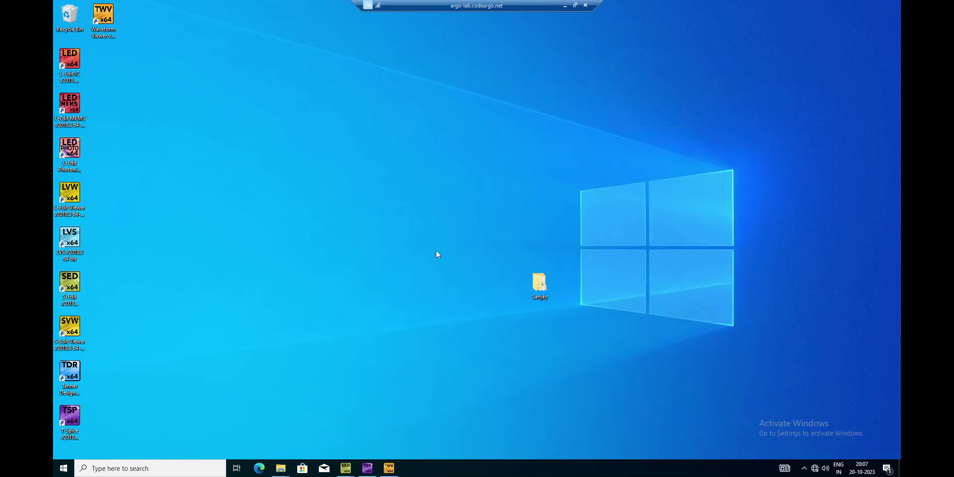
{"action": "double_click", "coordinate": [602, 184]}
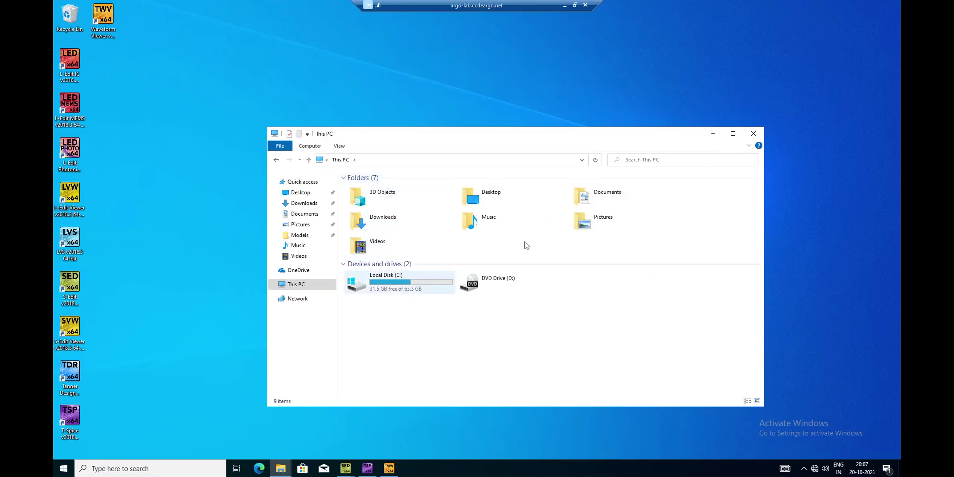
{"action": "double_click", "coordinate": [591, 202]}
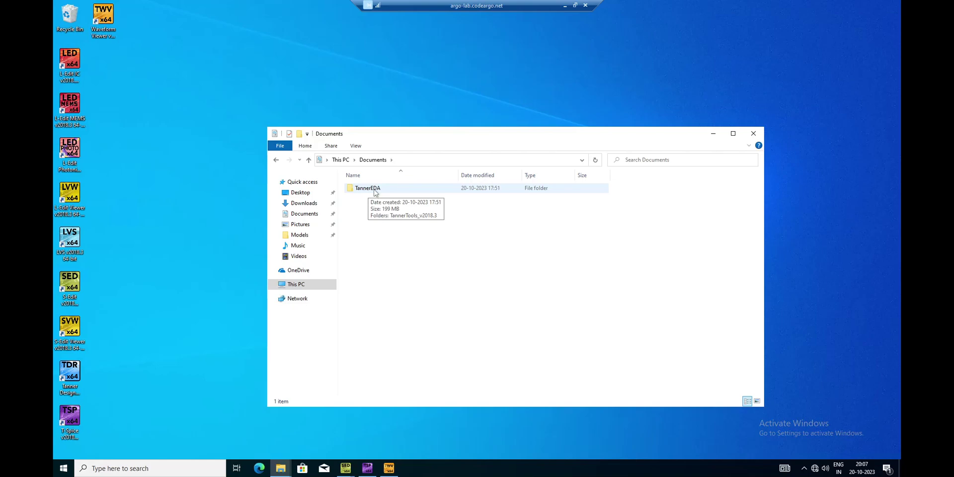
{"action": "double_click", "coordinate": [368, 188]}
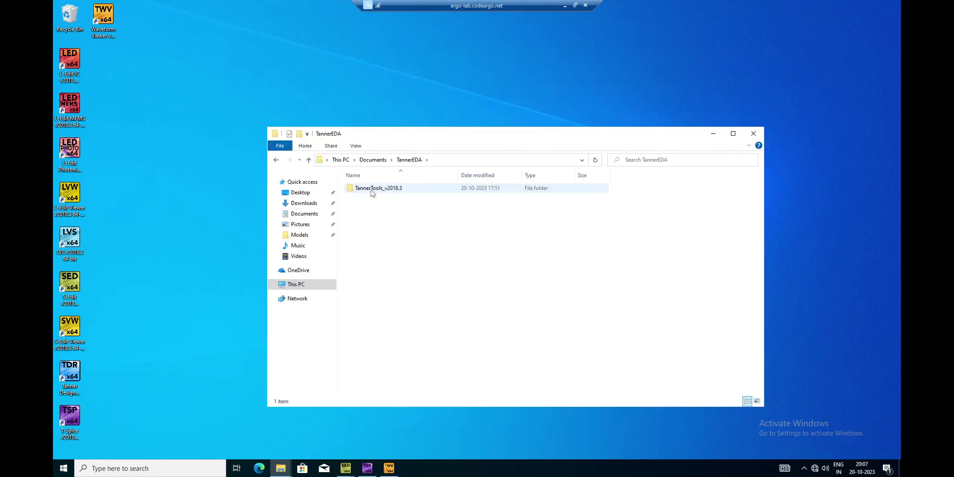
{"action": "double_click", "coordinate": [381, 190]}
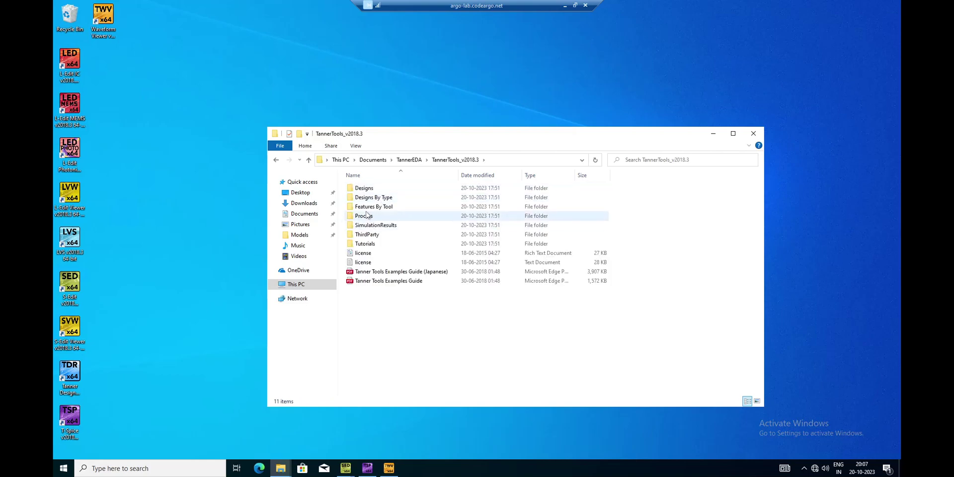
{"action": "double_click", "coordinate": [364, 217]}
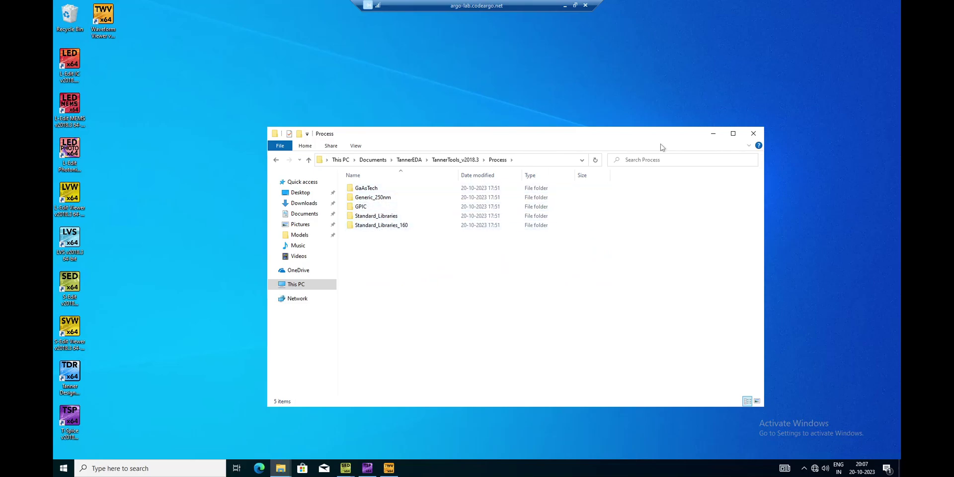
{"action": "left_click", "coordinate": [753, 133]}
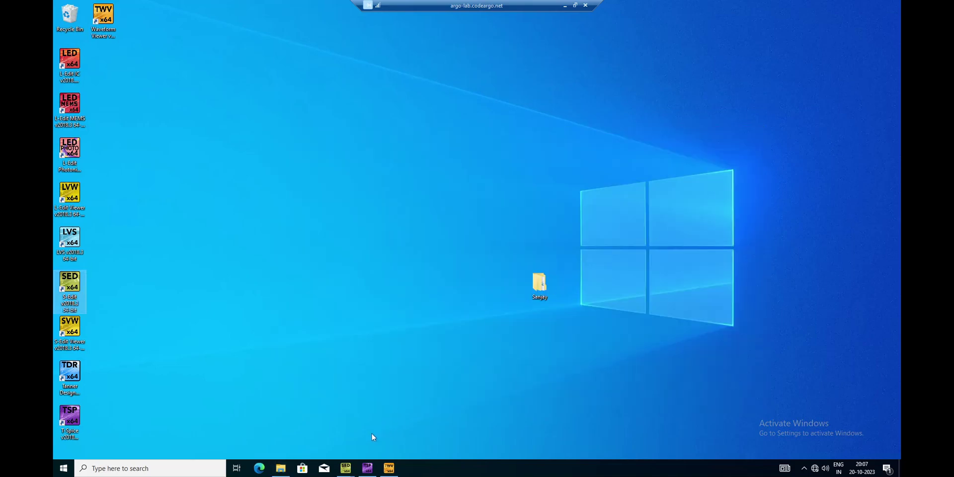
Step: Close the T-Spice simulation window and the Waveform Viewer window left open from earlier work
{"action": "left_click", "coordinate": [346, 469]}
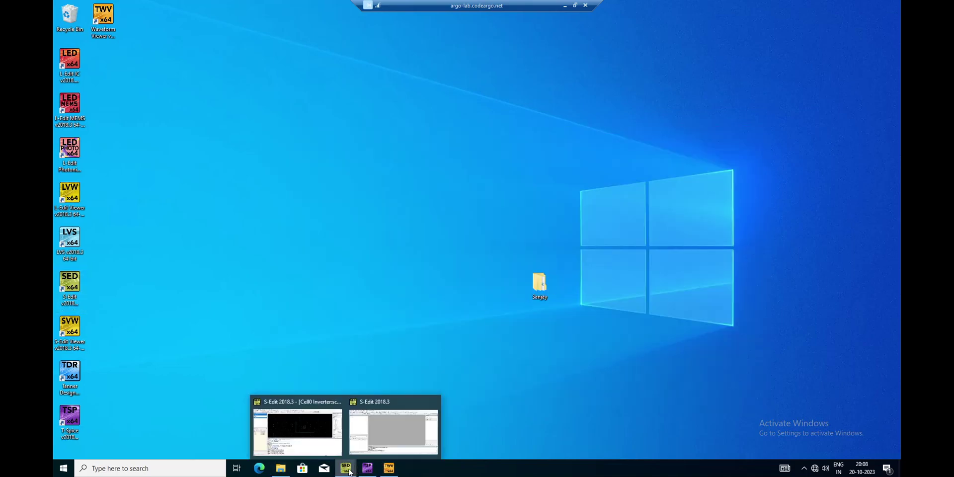
{"action": "left_click", "coordinate": [366, 469]}
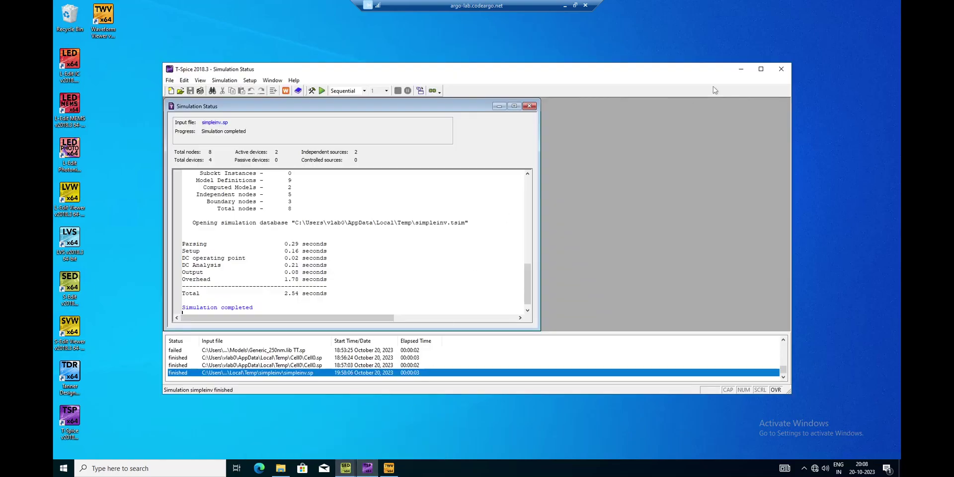
{"action": "left_click", "coordinate": [780, 70]}
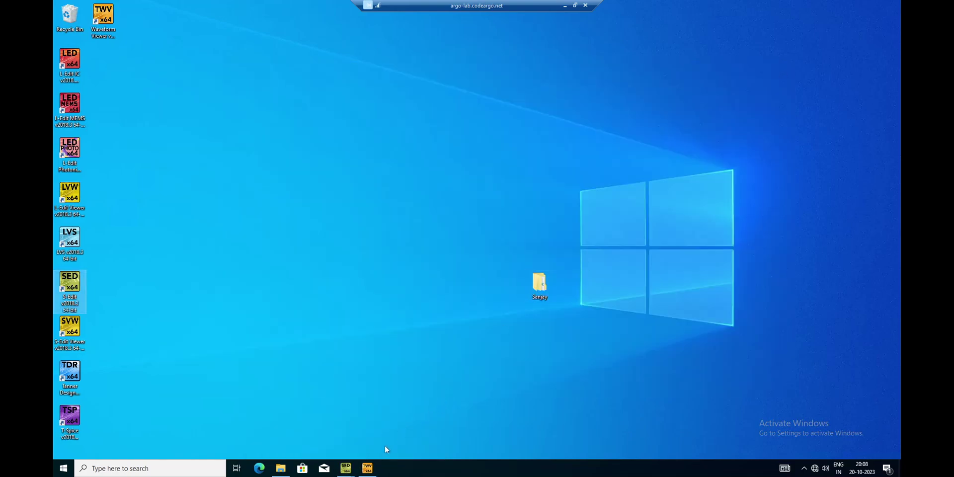
{"action": "left_click", "coordinate": [367, 468]}
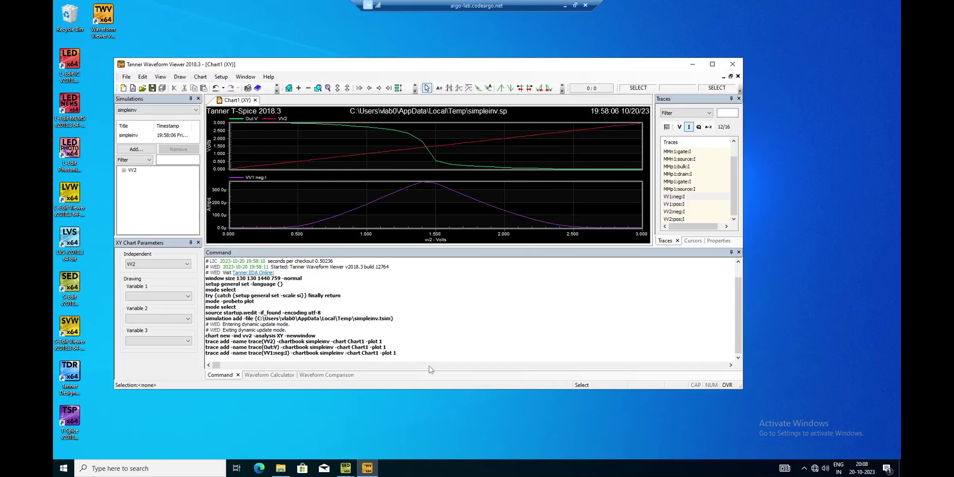
{"action": "left_click", "coordinate": [738, 66]}
Step: Switch to the empty S-Edit window and create a new library named Inverter in the project's Inverter folder on the Desktop
{"action": "mouse_move", "coordinate": [348, 467]}
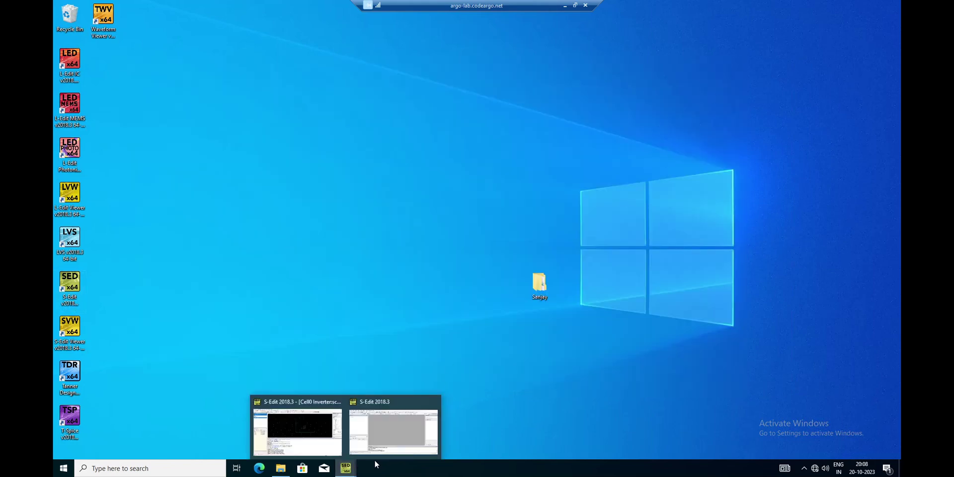
{"action": "left_click", "coordinate": [389, 435]}
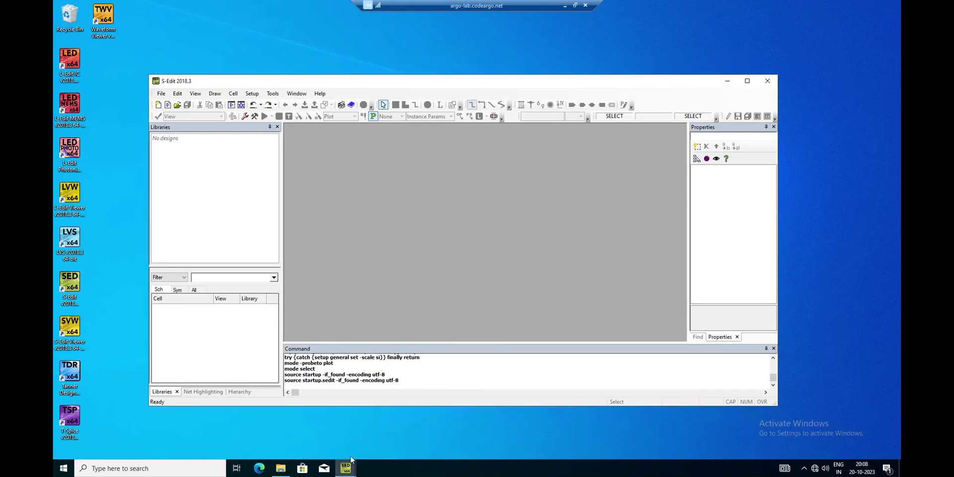
{"action": "left_click", "coordinate": [163, 95]}
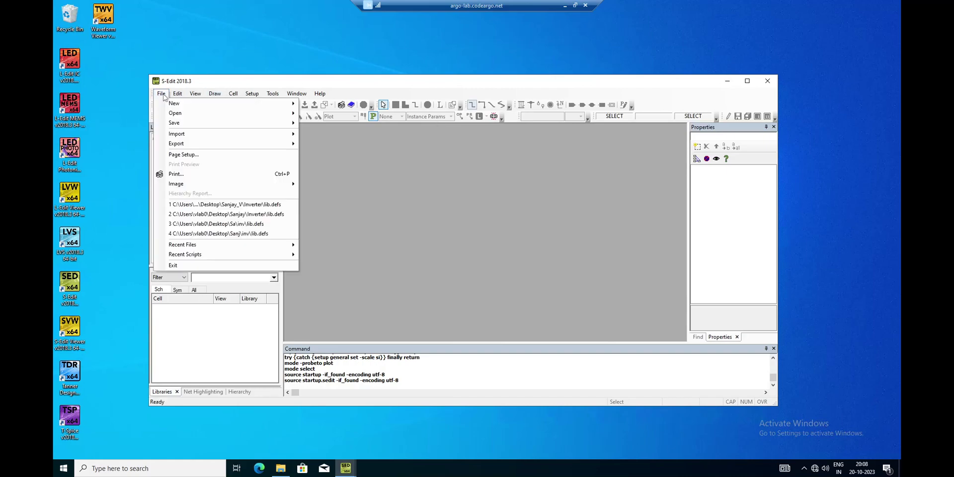
{"action": "mouse_move", "coordinate": [176, 103]}
{"action": "left_click", "coordinate": [316, 108]}
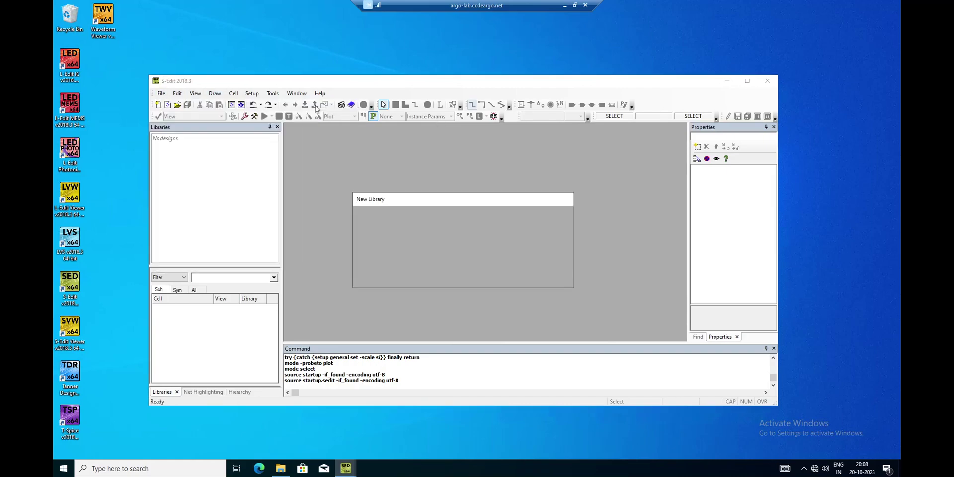
{"action": "left_click", "coordinate": [562, 226]}
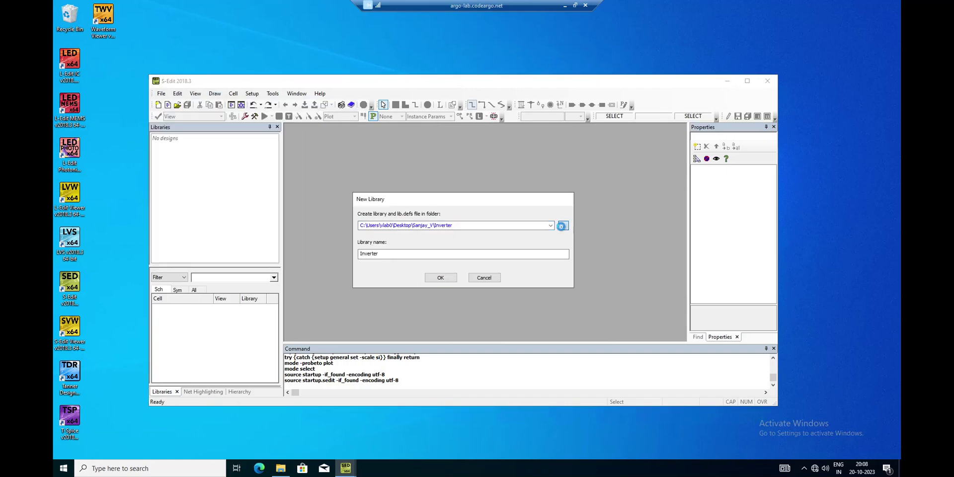
{"action": "left_click", "coordinate": [368, 224]}
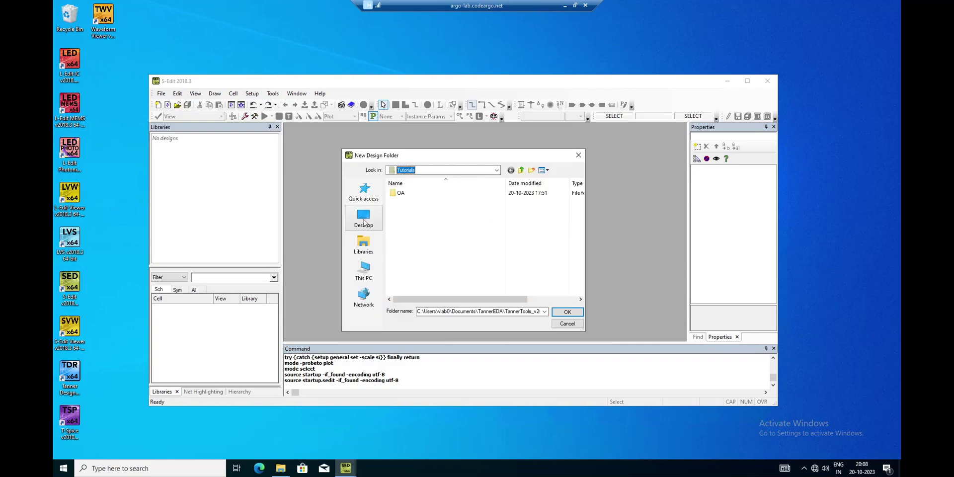
{"action": "double_click", "coordinate": [518, 244]}
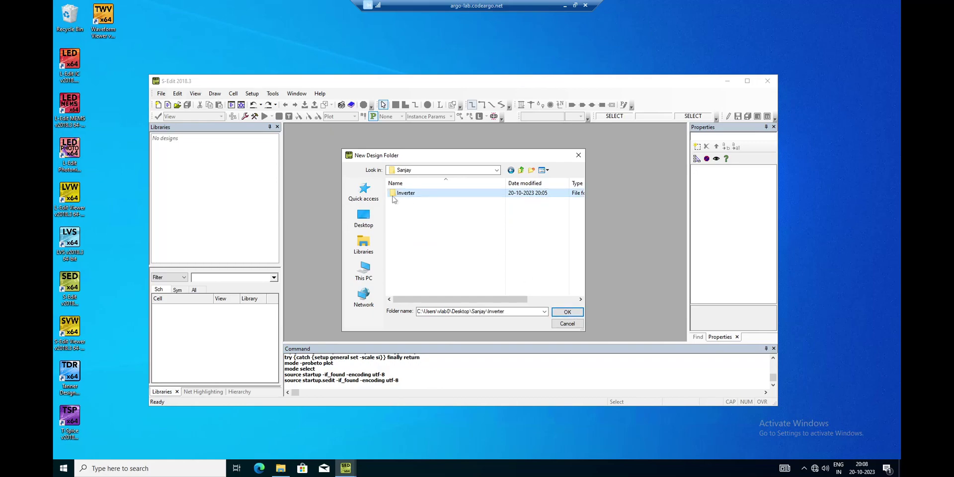
{"action": "left_click", "coordinate": [567, 312]}
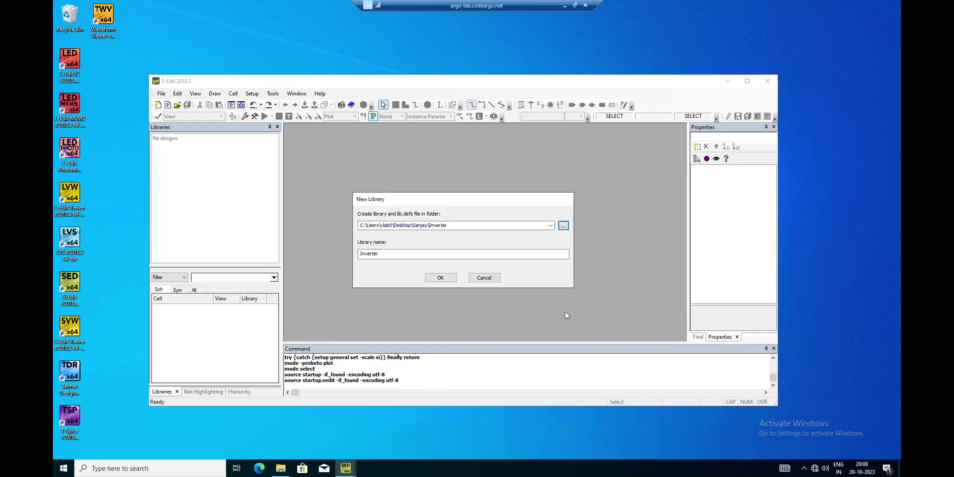
{"action": "left_click", "coordinate": [446, 282]}
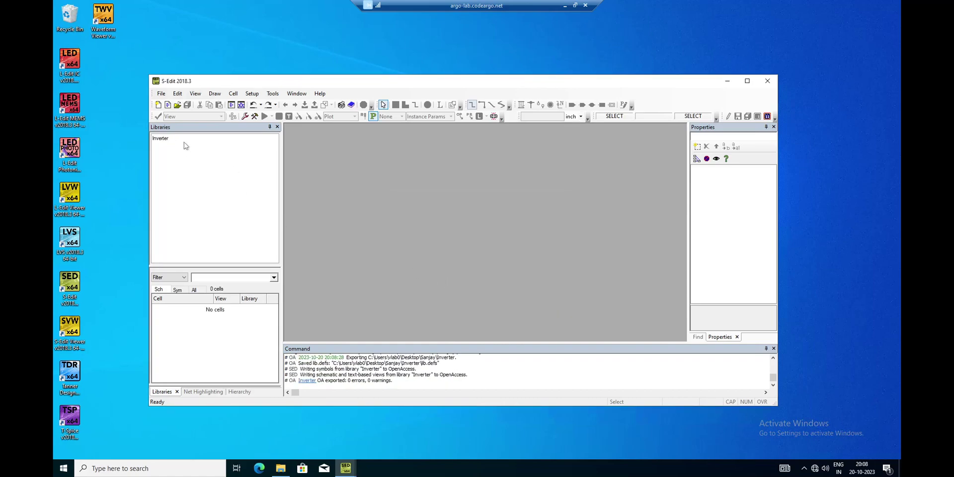
Step: Start adding a library alongside Inverter and browse to Documents, TannerEDA, TannerTools_v2018.3, Process for its folder
{"action": "left_click", "coordinate": [184, 140]}
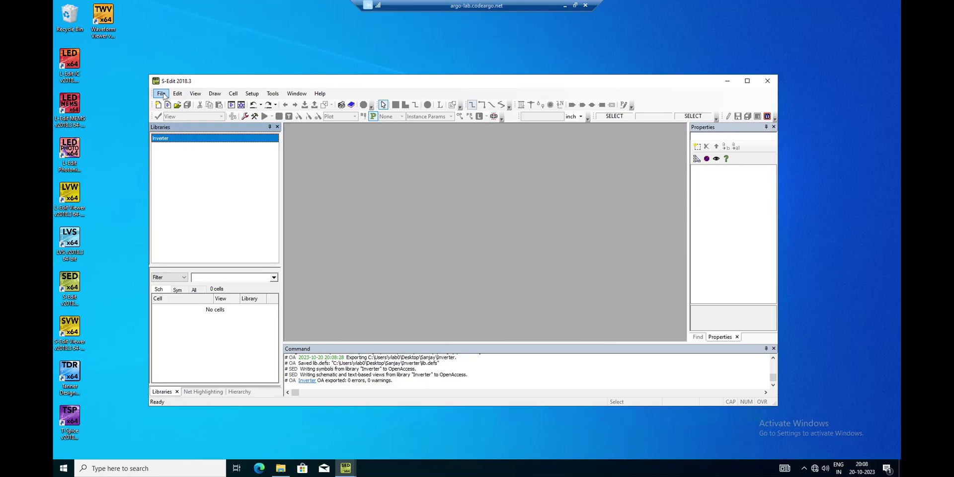
{"action": "right_click", "coordinate": [174, 139]}
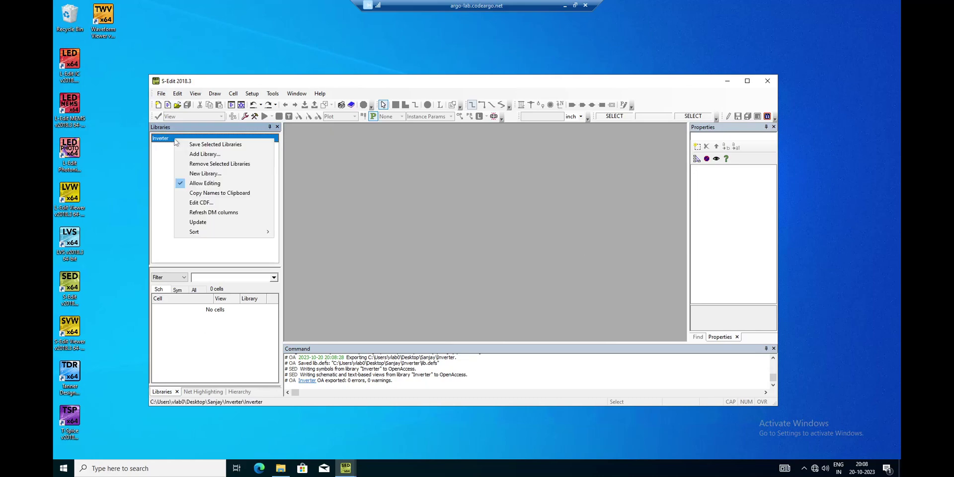
{"action": "left_click", "coordinate": [199, 157]}
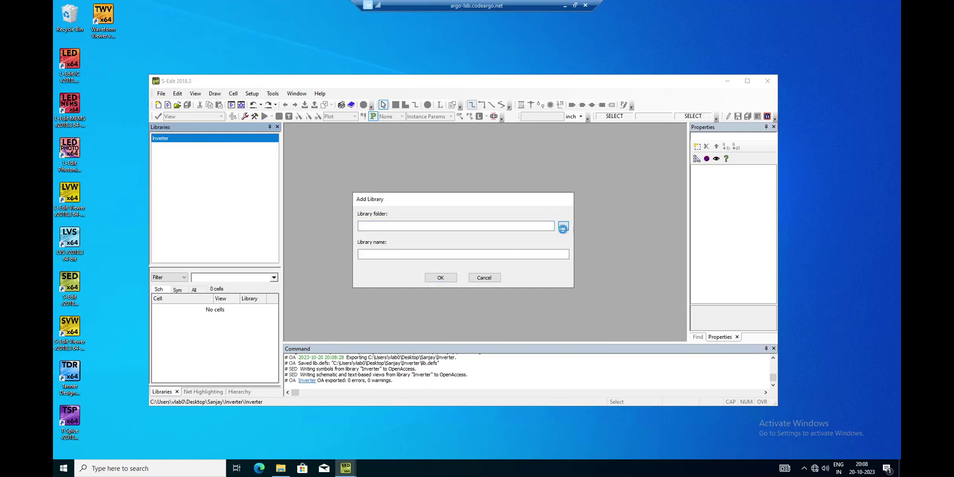
{"action": "left_click", "coordinate": [563, 227]}
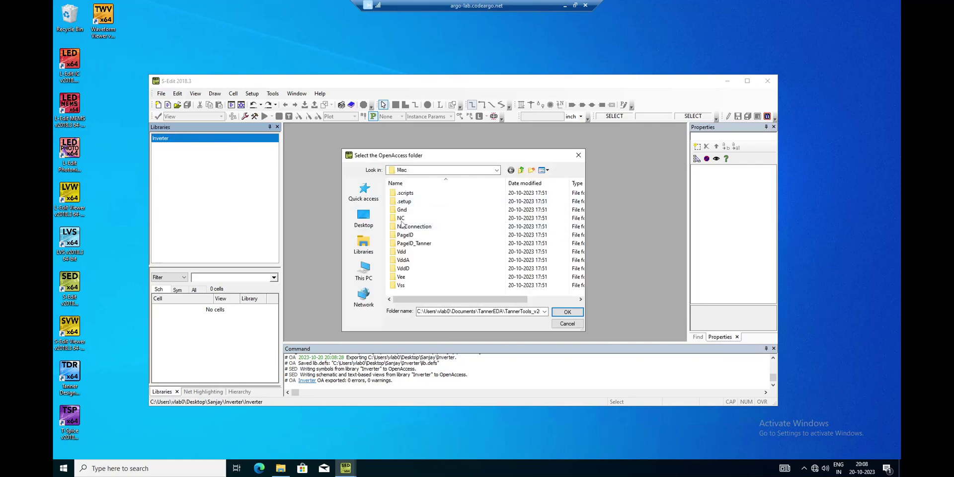
{"action": "left_click", "coordinate": [364, 270]}
{"action": "left_click", "coordinate": [431, 248]}
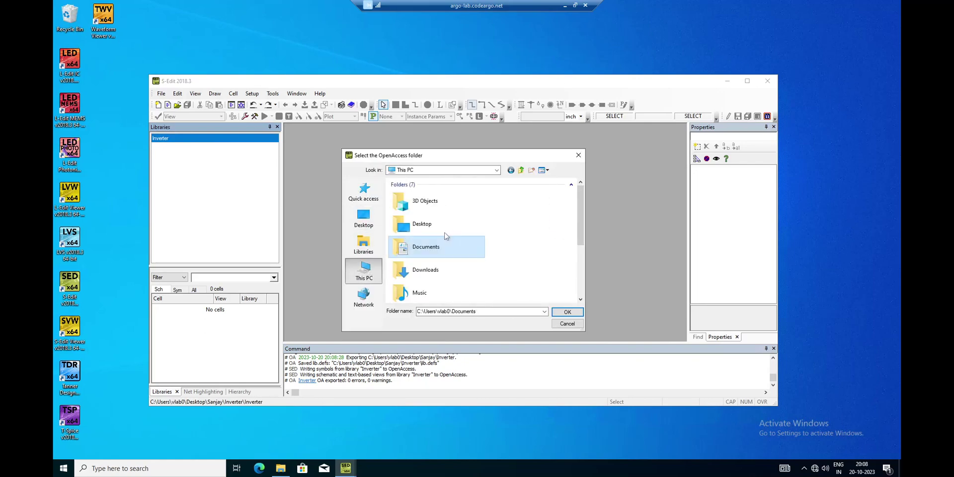
{"action": "double_click", "coordinate": [429, 250]}
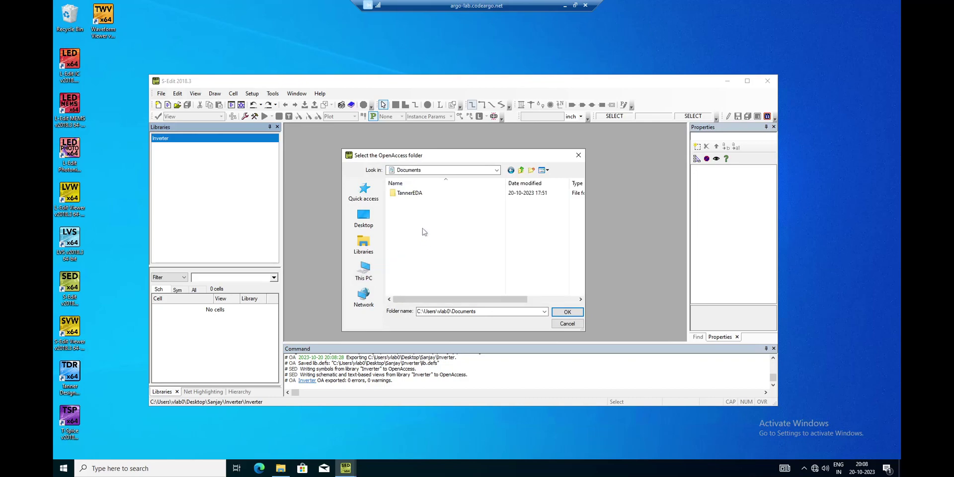
{"action": "double_click", "coordinate": [416, 194]}
{"action": "double_click", "coordinate": [430, 197]}
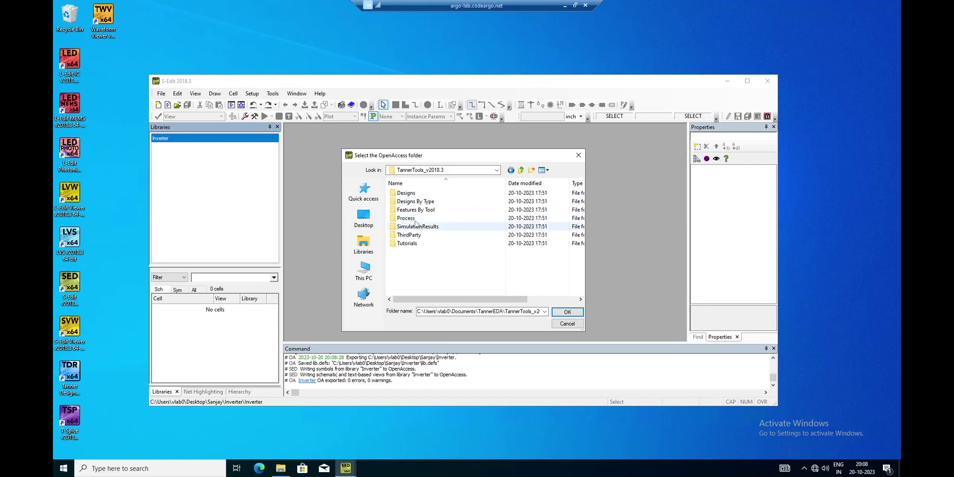
{"action": "double_click", "coordinate": [412, 219]}
Step: Add the Generic_250nm_Devices library from the Generic_250nm process folder
{"action": "left_click", "coordinate": [426, 202]}
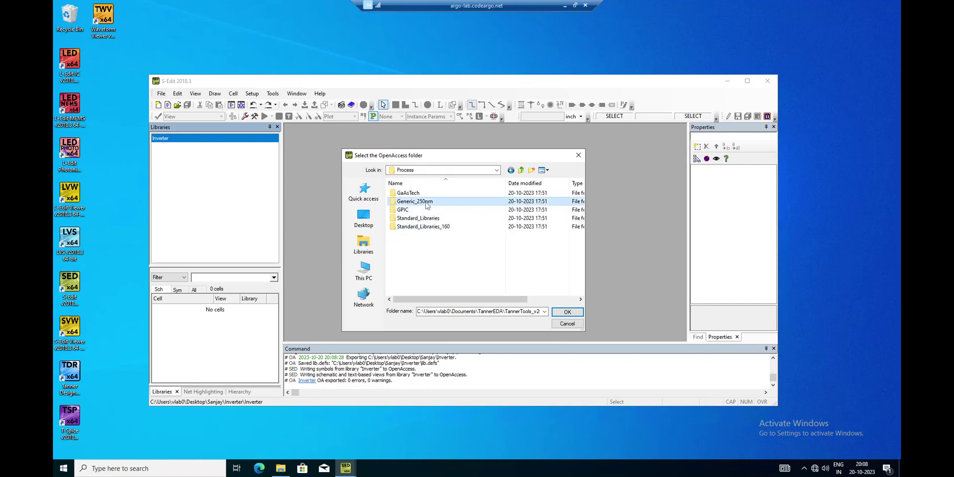
{"action": "double_click", "coordinate": [426, 203]}
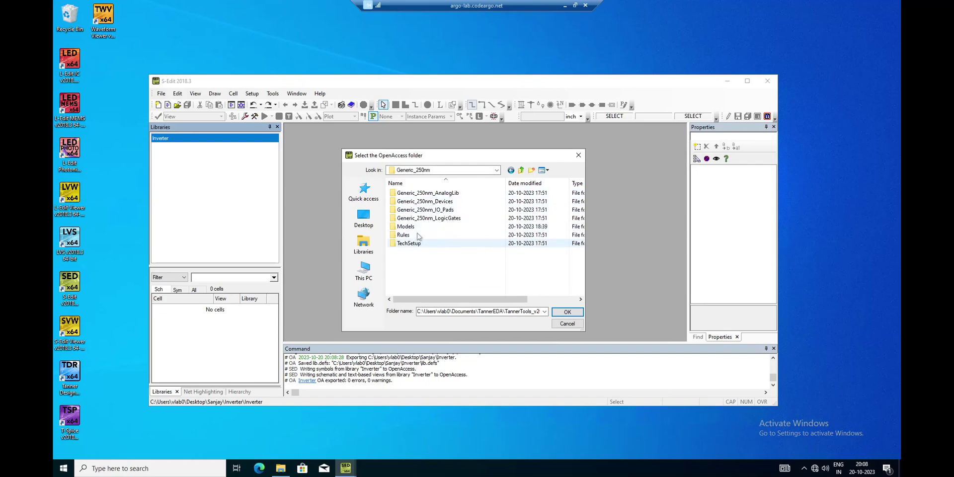
{"action": "double_click", "coordinate": [438, 201]}
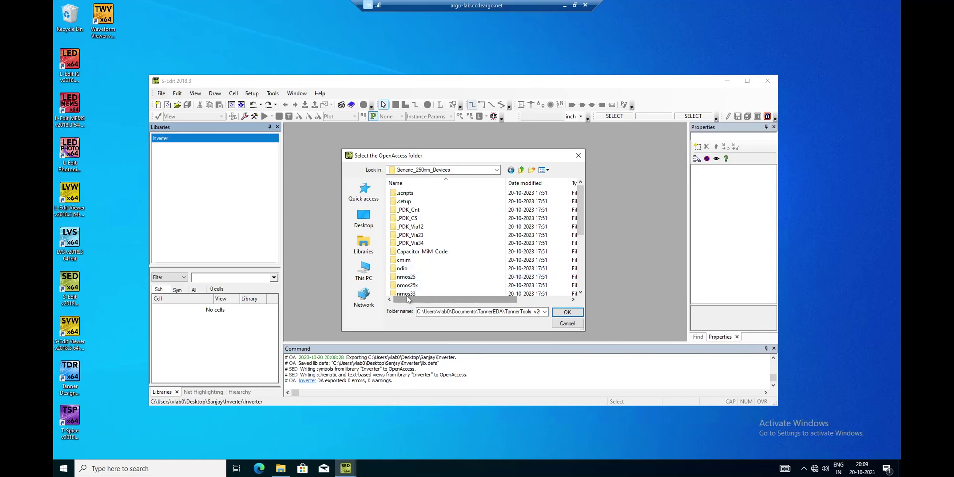
{"action": "left_click", "coordinate": [565, 313]}
{"action": "left_click", "coordinate": [447, 280]}
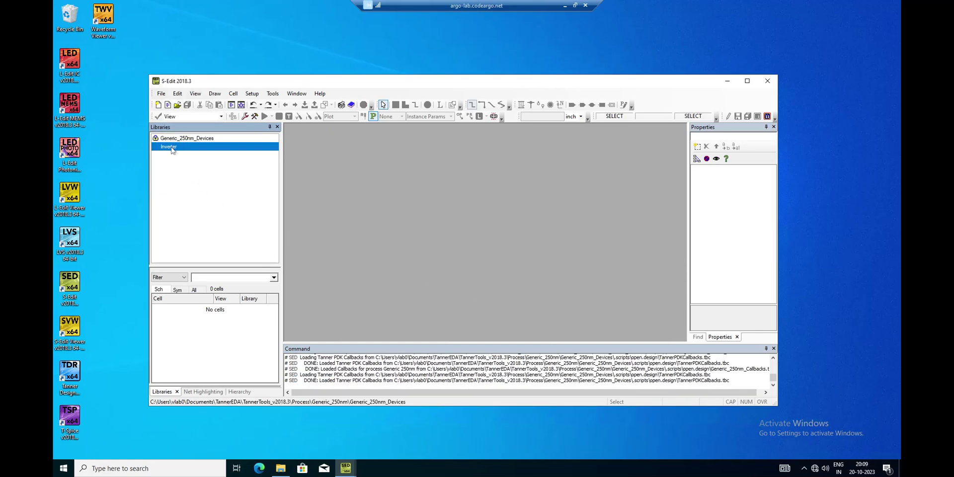
Step: Start adding a second library and browse for its folder in the TannerTools_v2018.3 Process directory under Documents
{"action": "right_click", "coordinate": [172, 149]}
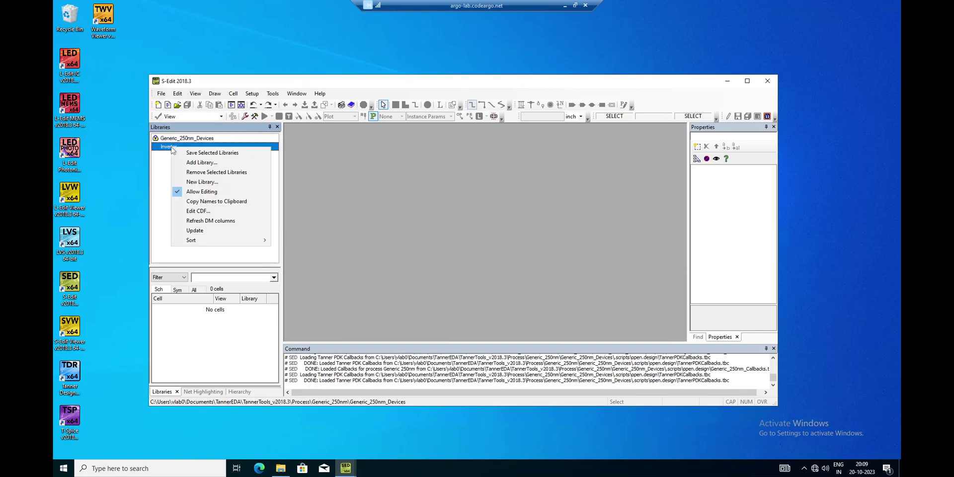
{"action": "left_click", "coordinate": [197, 163]}
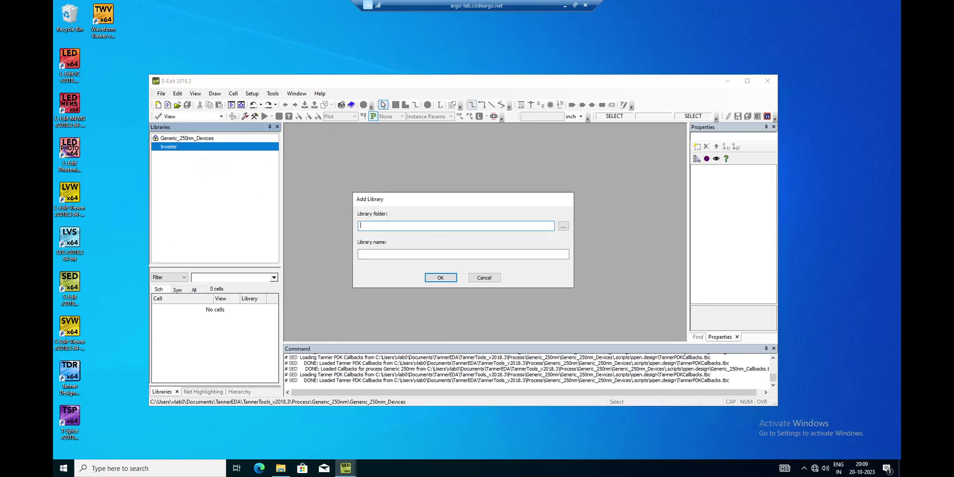
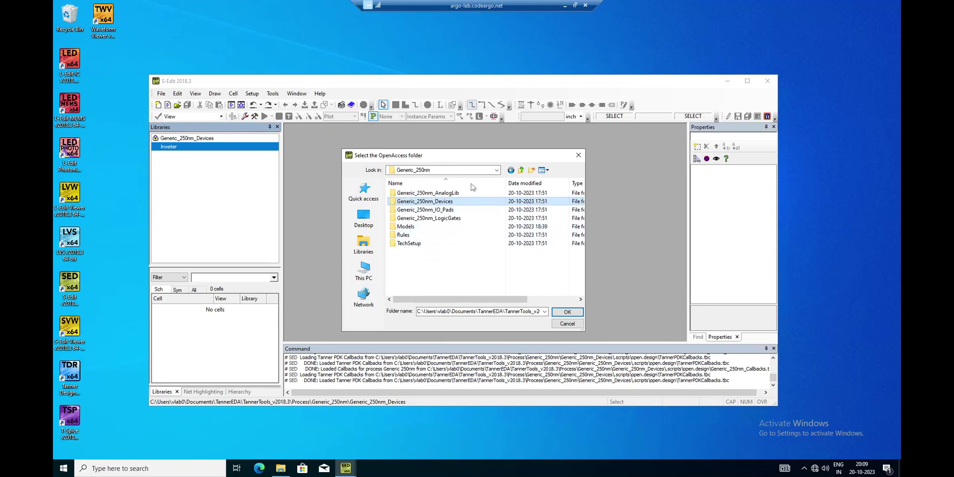
{"action": "left_click", "coordinate": [520, 170]}
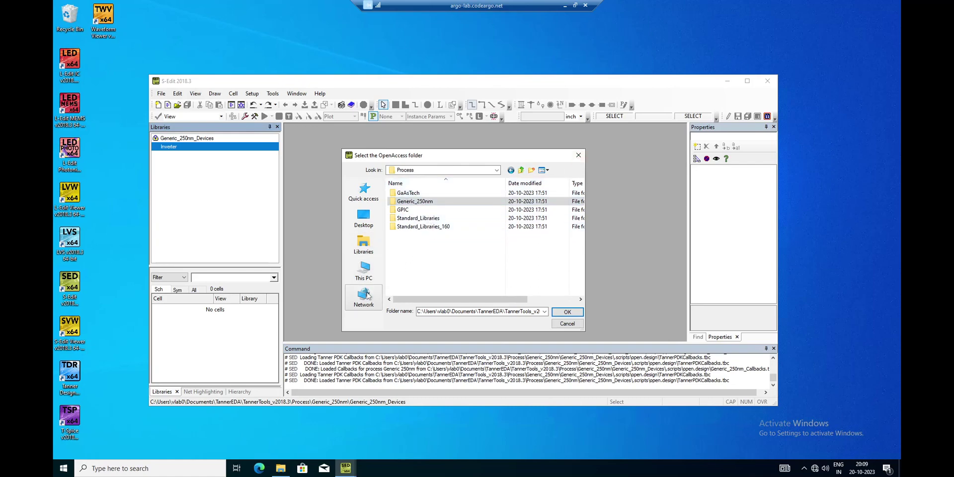
{"action": "left_click", "coordinate": [365, 268]}
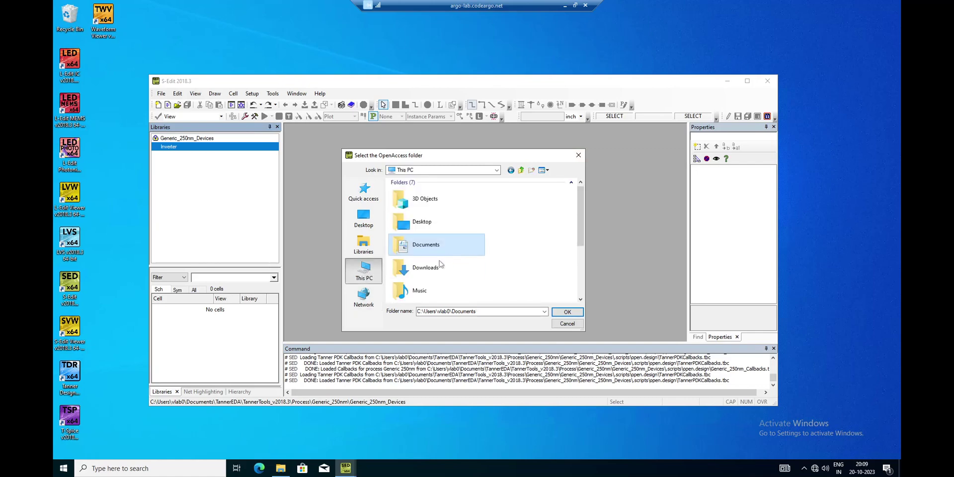
{"action": "double_click", "coordinate": [433, 251]}
{"action": "left_click", "coordinate": [414, 195]}
{"action": "double_click", "coordinate": [412, 194]}
{"action": "double_click", "coordinate": [414, 195]}
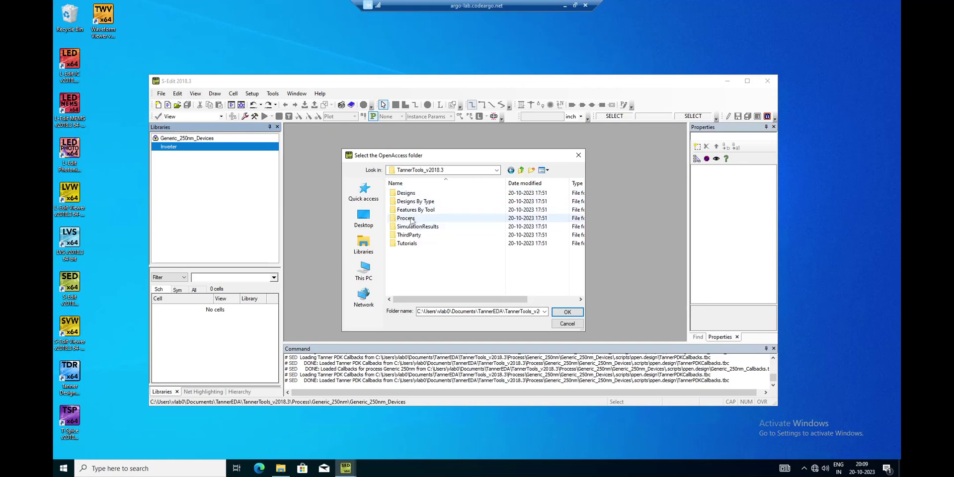
{"action": "double_click", "coordinate": [412, 219]}
Step: Add the SPICE_Sources library from the Standard_Libraries folder
{"action": "double_click", "coordinate": [417, 218]}
{"action": "left_click", "coordinate": [422, 236]}
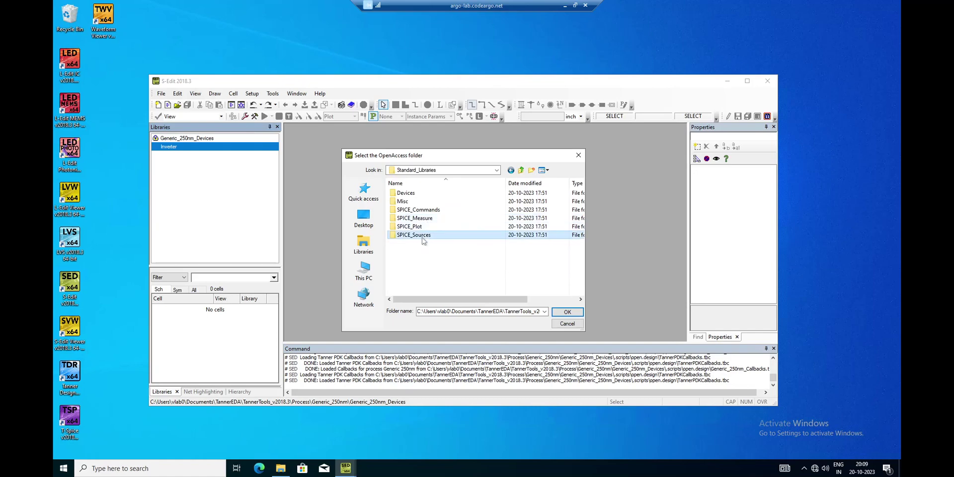
{"action": "double_click", "coordinate": [422, 237]}
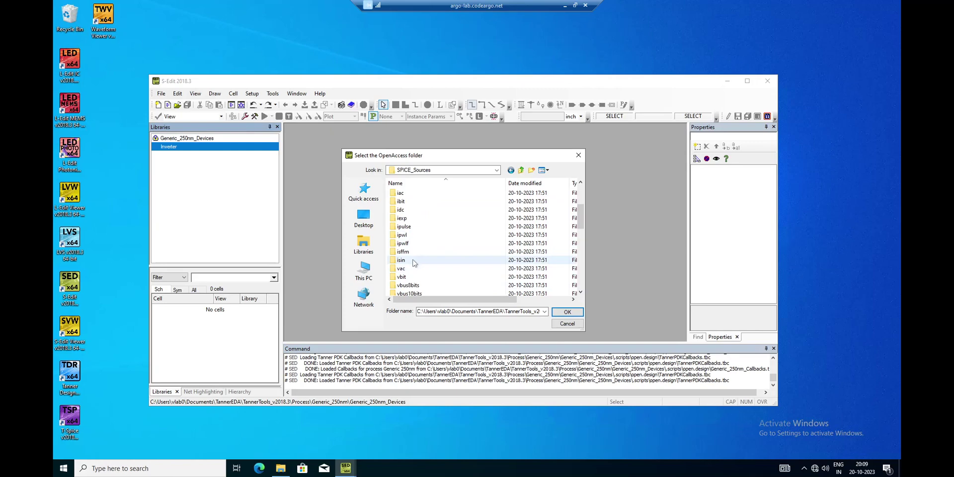
{"action": "left_click", "coordinate": [565, 312]}
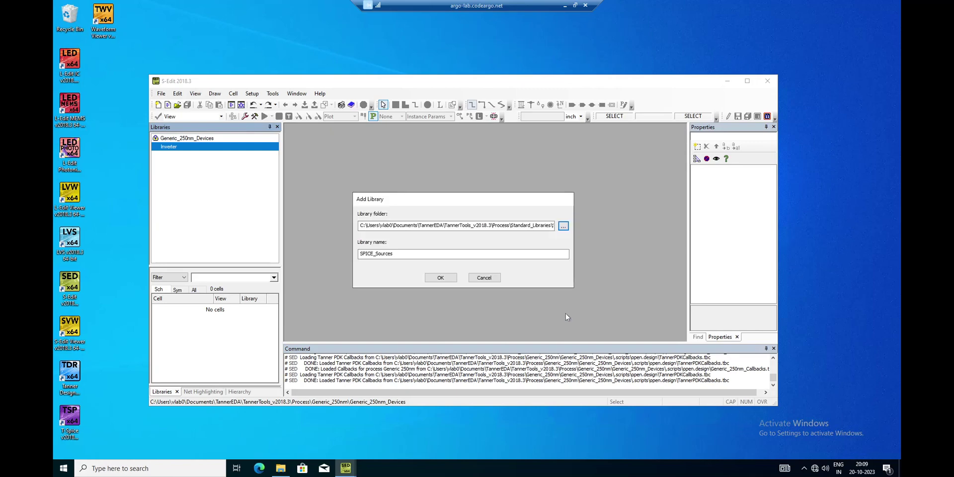
{"action": "left_click", "coordinate": [442, 278]}
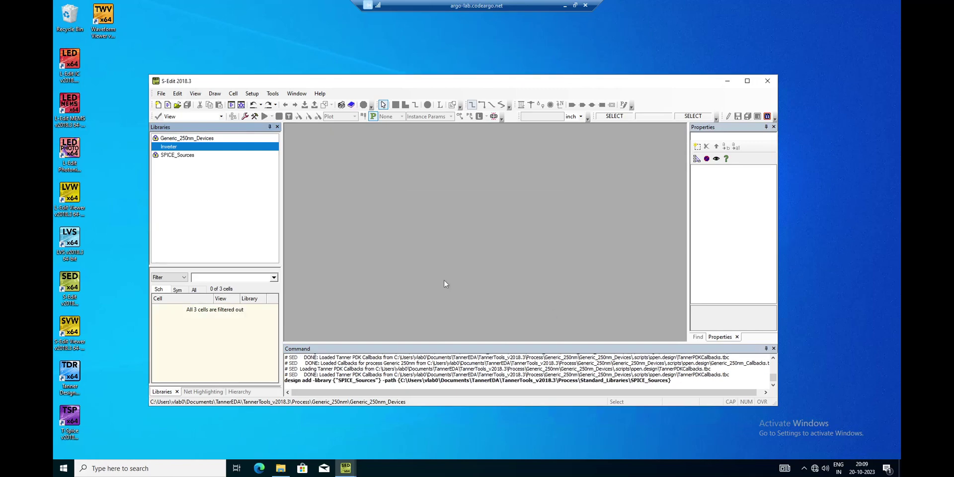
Step: Add the Misc library from the Standard_Libraries folder alongside the Inverter library
{"action": "right_click", "coordinate": [188, 147]}
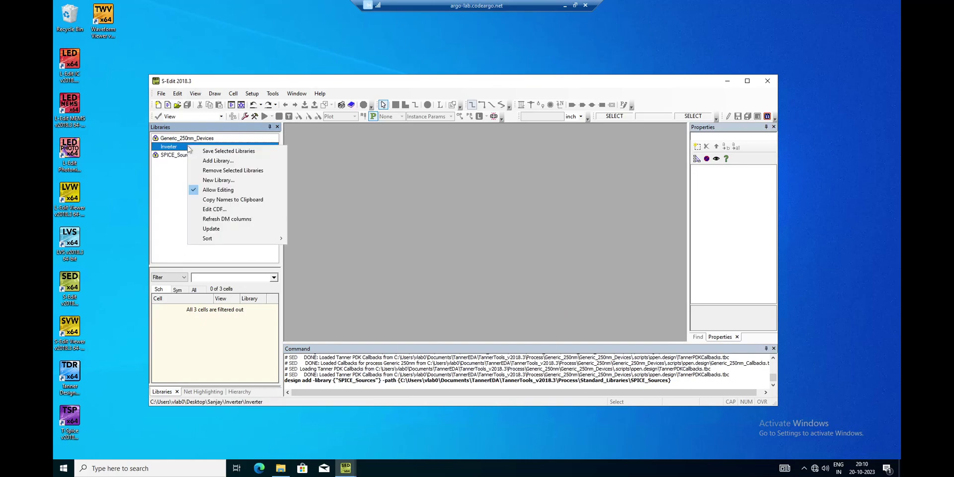
{"action": "left_click", "coordinate": [219, 161]}
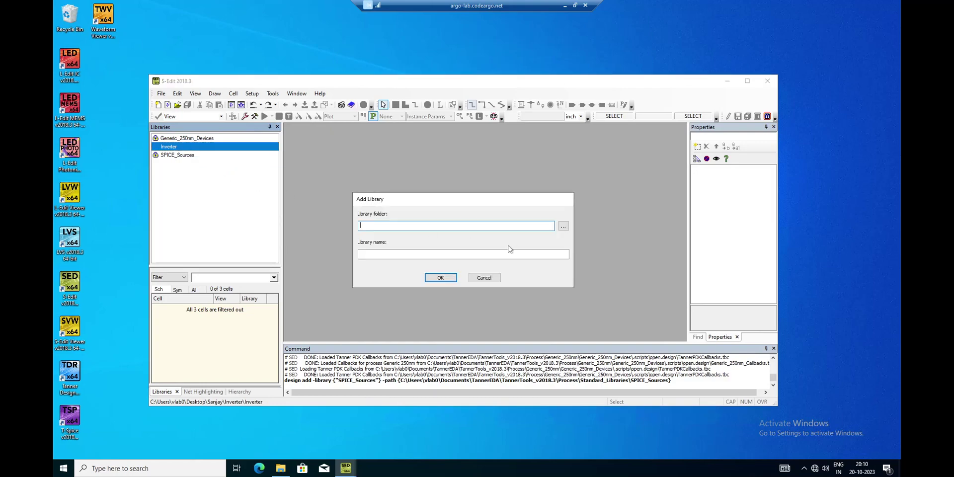
{"action": "left_click", "coordinate": [563, 227]}
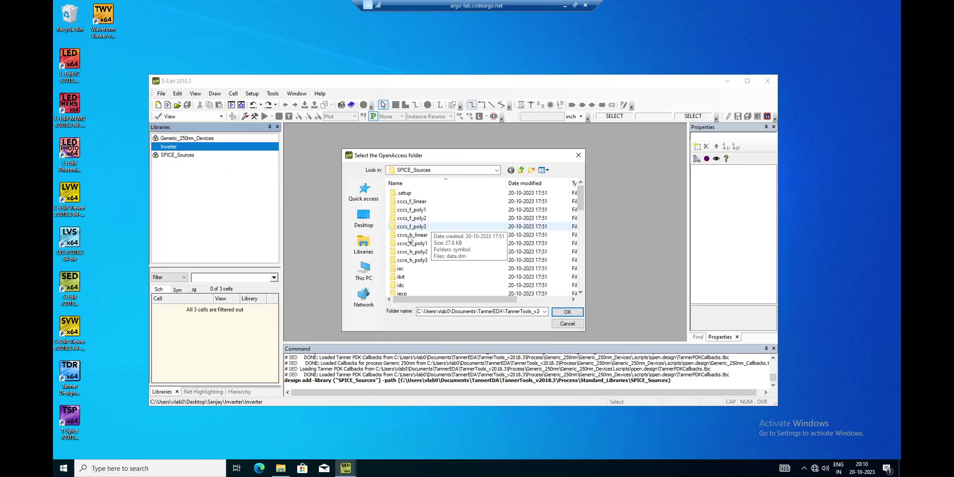
{"action": "left_click", "coordinate": [522, 171]}
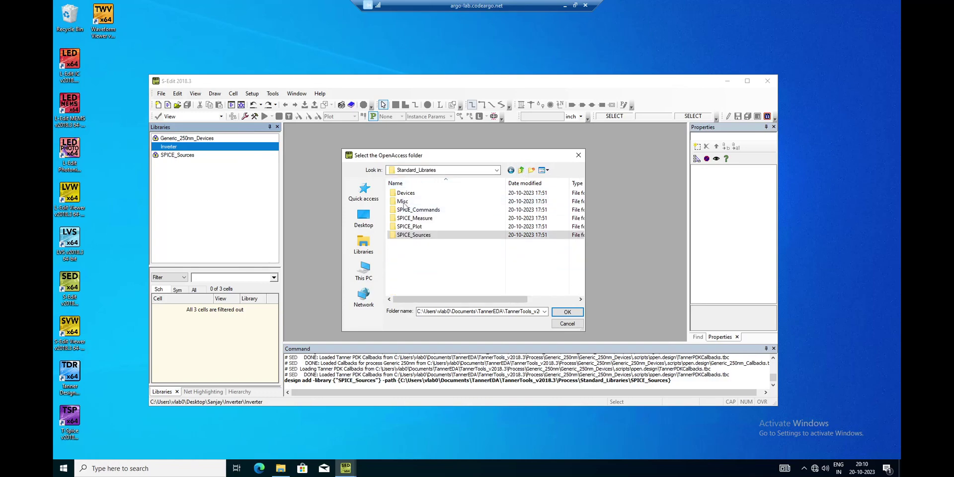
{"action": "left_click", "coordinate": [568, 313]}
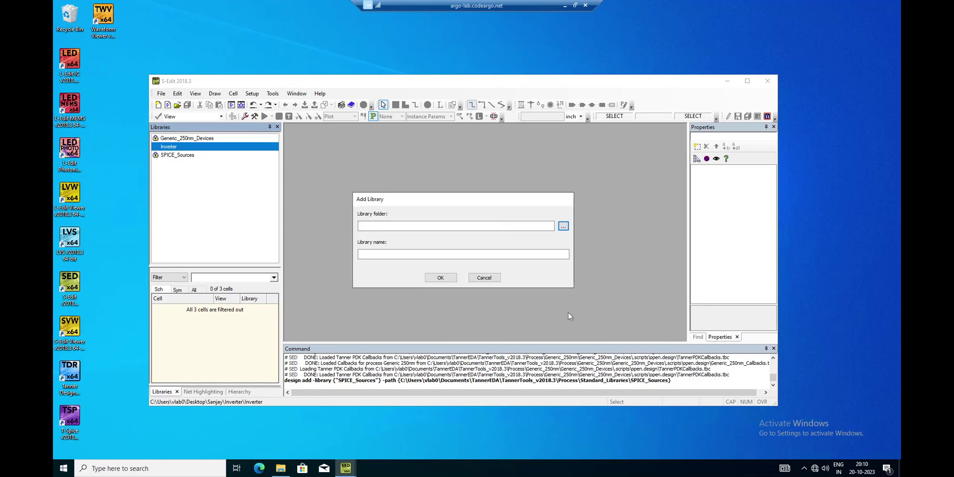
{"action": "left_click", "coordinate": [562, 229]}
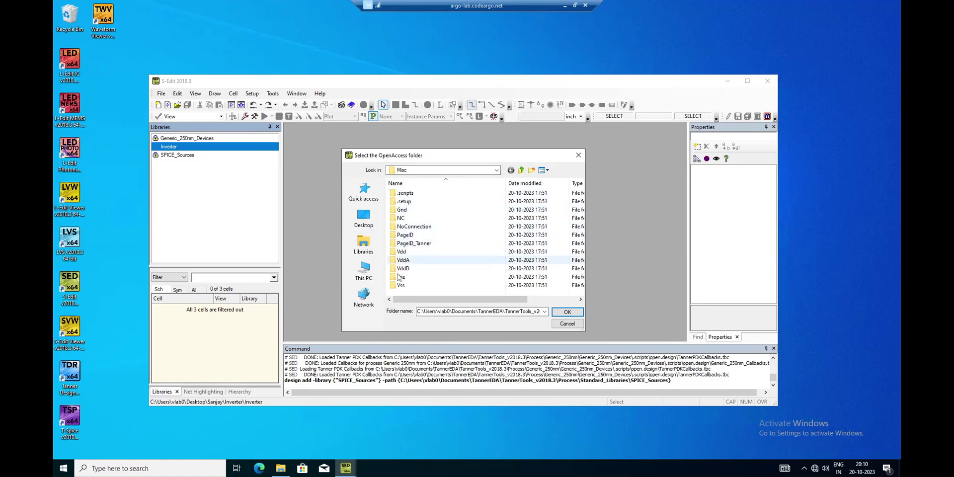
{"action": "left_click", "coordinate": [567, 312]}
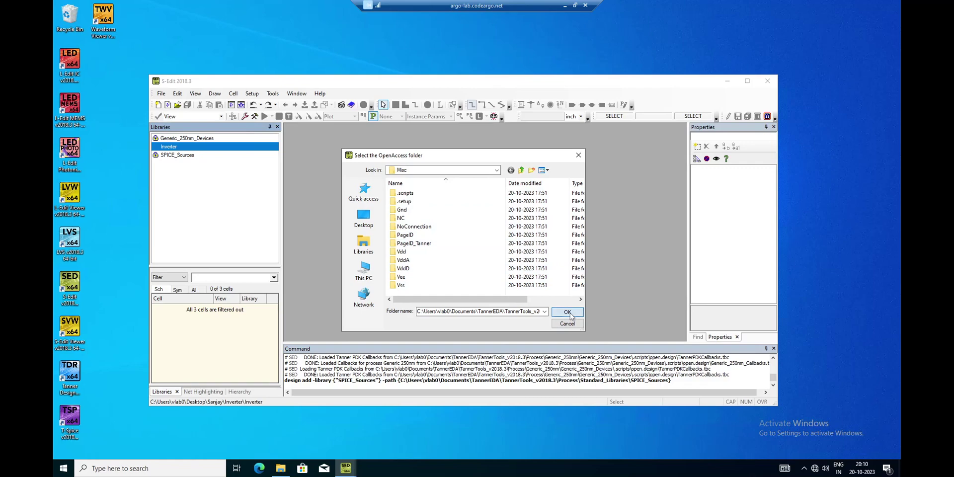
{"action": "left_click", "coordinate": [440, 278]}
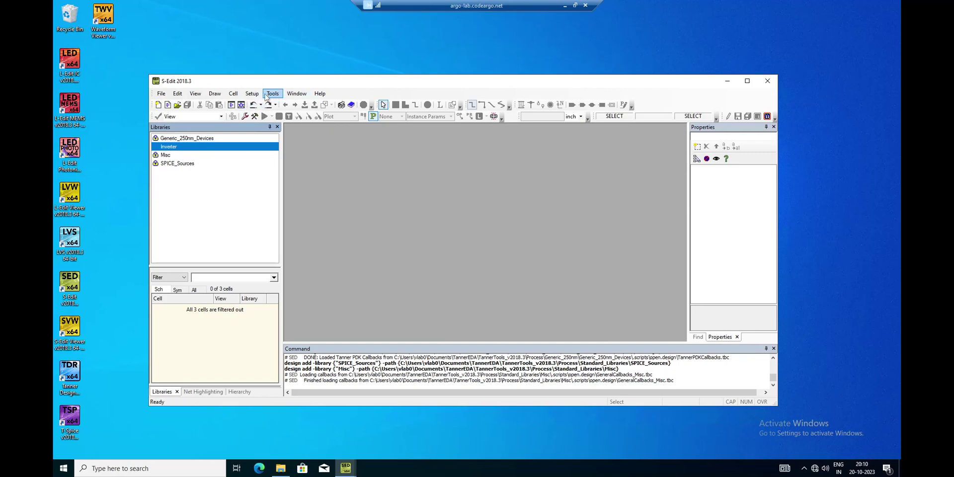
Step: Create a schematic view for a new cell Simple_inv in the Inverter library and maximize the program and schematic windows
{"action": "left_click", "coordinate": [233, 93]}
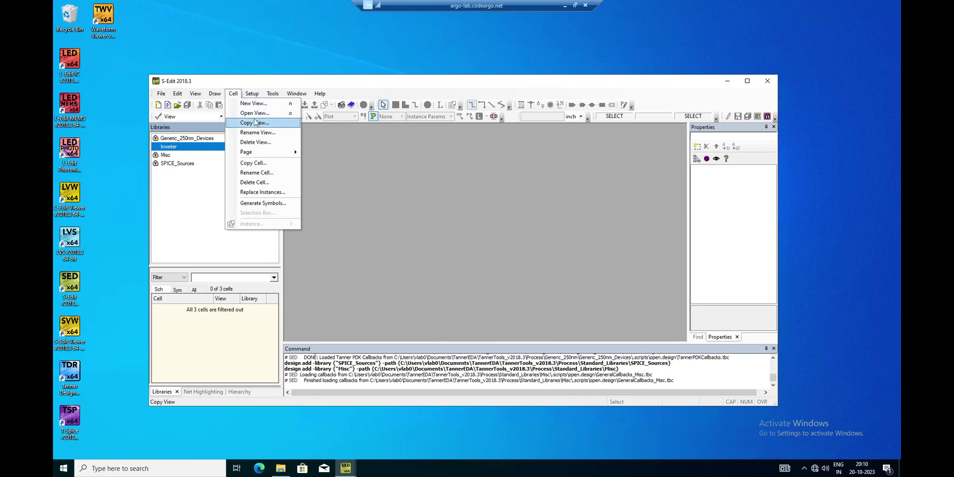
{"action": "left_click", "coordinate": [258, 108]}
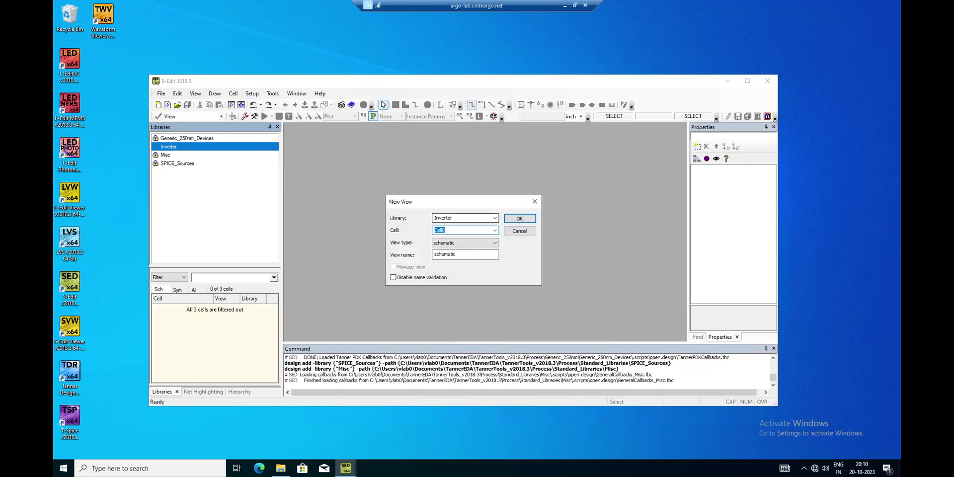
{"action": "double_click", "coordinate": [440, 230]}
{"action": "type", "text": "Simple"}
{"action": "left_click", "coordinate": [513, 220]}
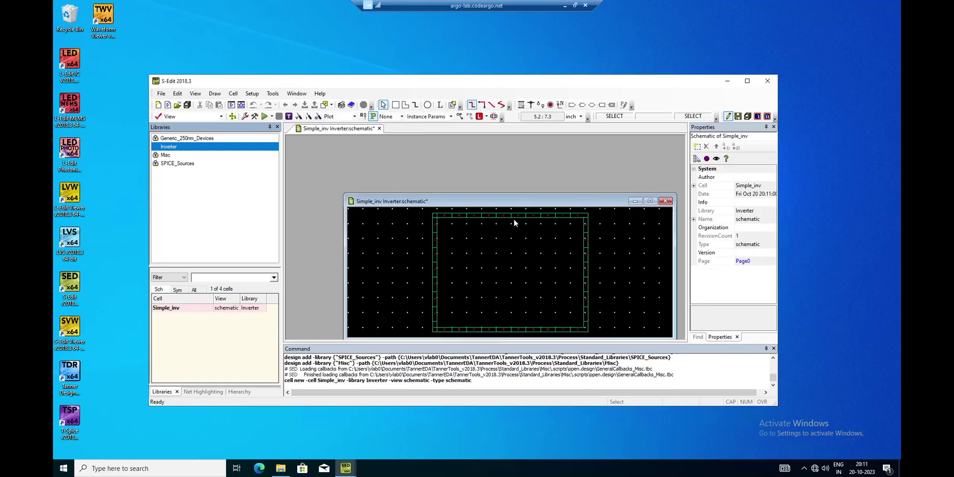
{"action": "left_click", "coordinate": [746, 80]}
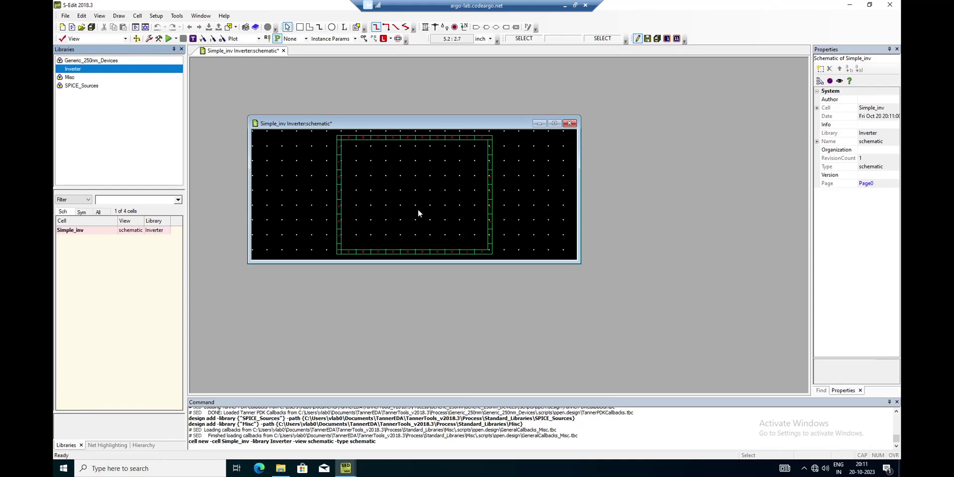
{"action": "left_click", "coordinate": [555, 123]}
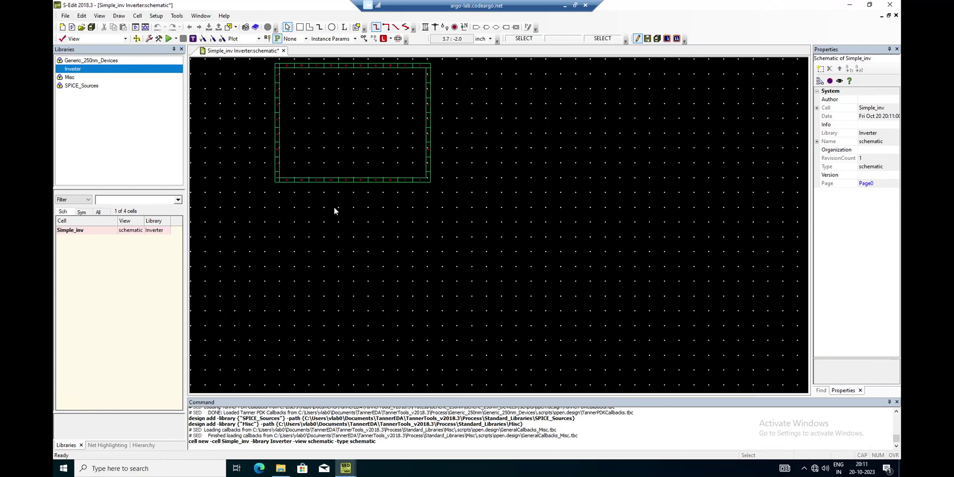
Step: Place one nmos25x instance from the Generic_250nm_Devices library inside the schematic's page frame
{"action": "key", "text": "i"}
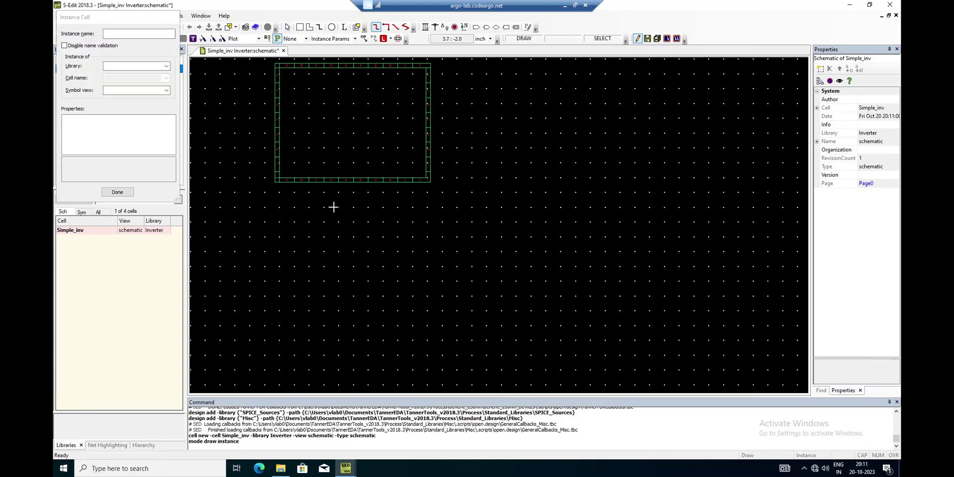
{"action": "left_click", "coordinate": [167, 70]}
{"action": "left_click", "coordinate": [148, 79]}
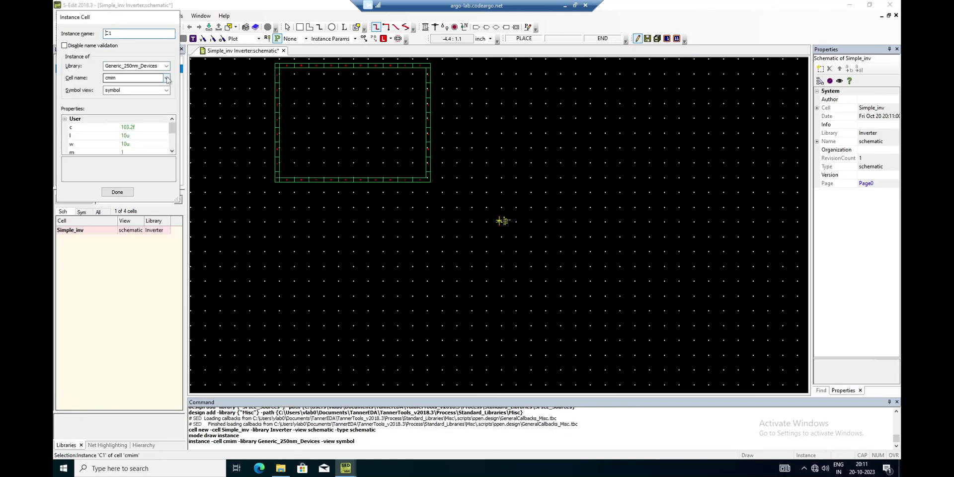
{"action": "left_click", "coordinate": [167, 78]}
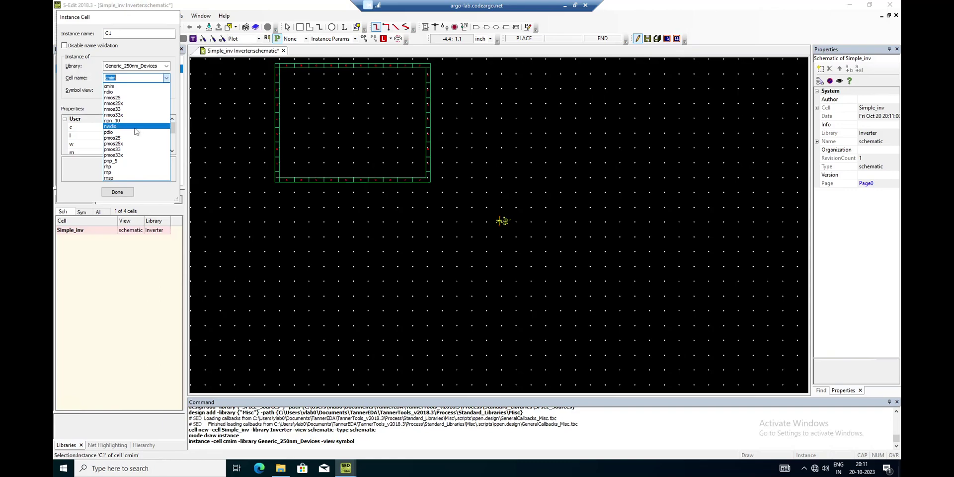
{"action": "left_click", "coordinate": [130, 103]}
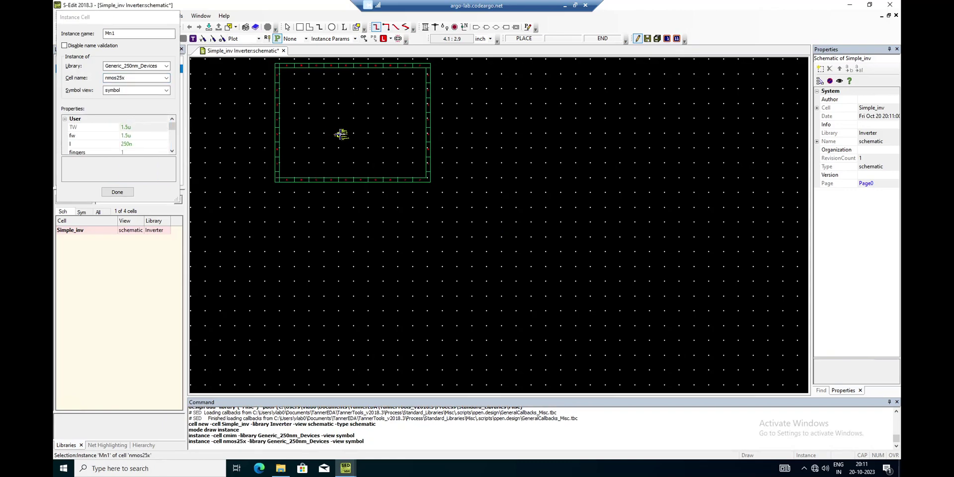
{"action": "left_click", "coordinate": [341, 134]}
{"action": "key", "text": "Escape"}
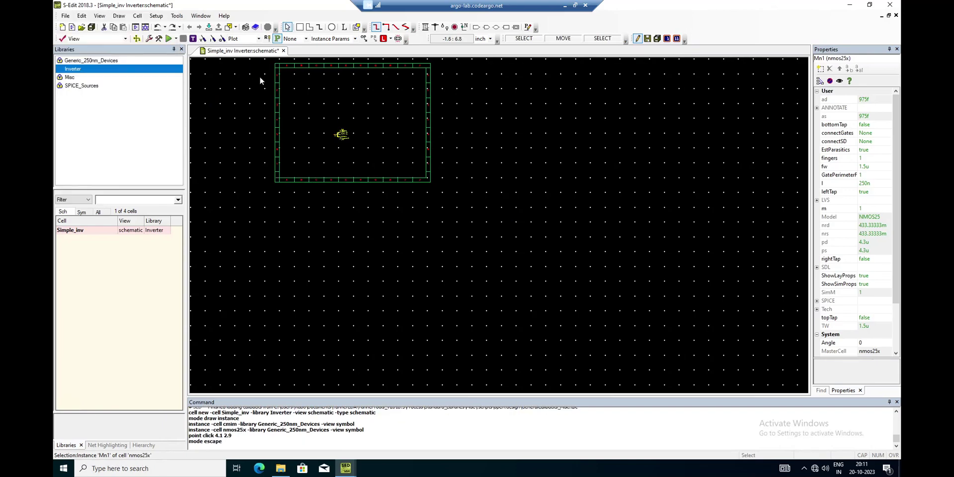
Step: Select the placed NMOS transistor and zoom the schematic to it, leaving room around the symbol
{"action": "left_click", "coordinate": [341, 140]}
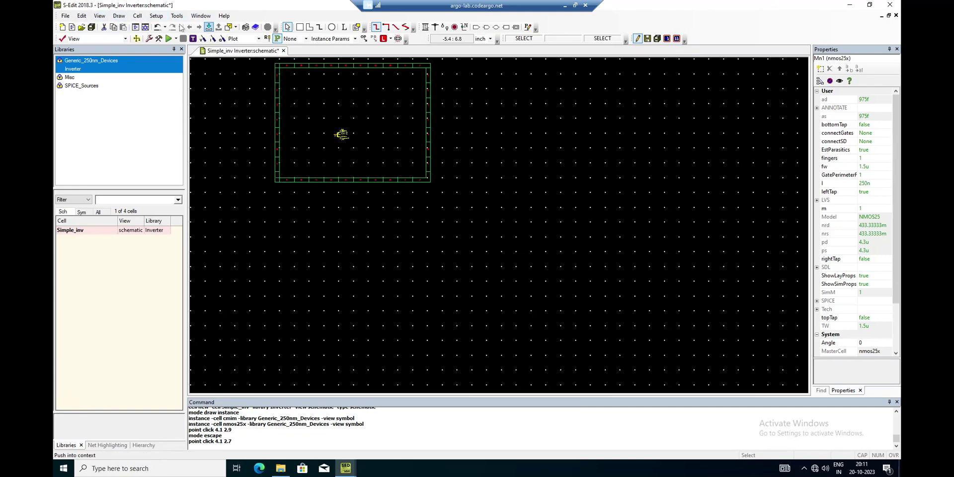
{"action": "left_click", "coordinate": [338, 136]}
{"action": "left_click", "coordinate": [103, 17]}
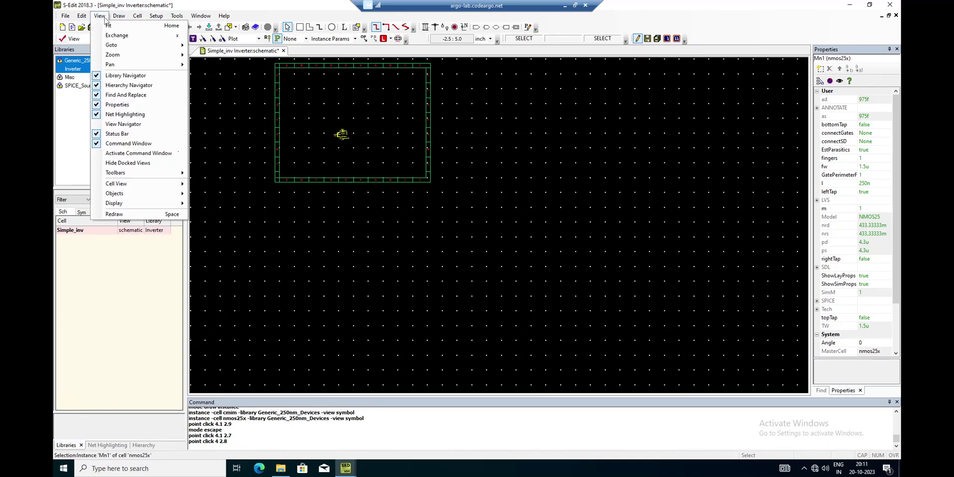
{"action": "mouse_move", "coordinate": [119, 55]}
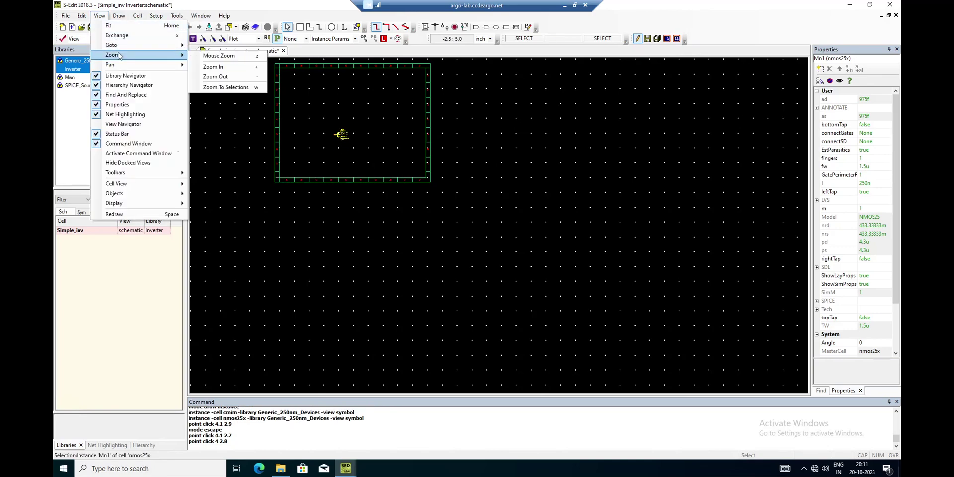
{"action": "left_click", "coordinate": [226, 88]}
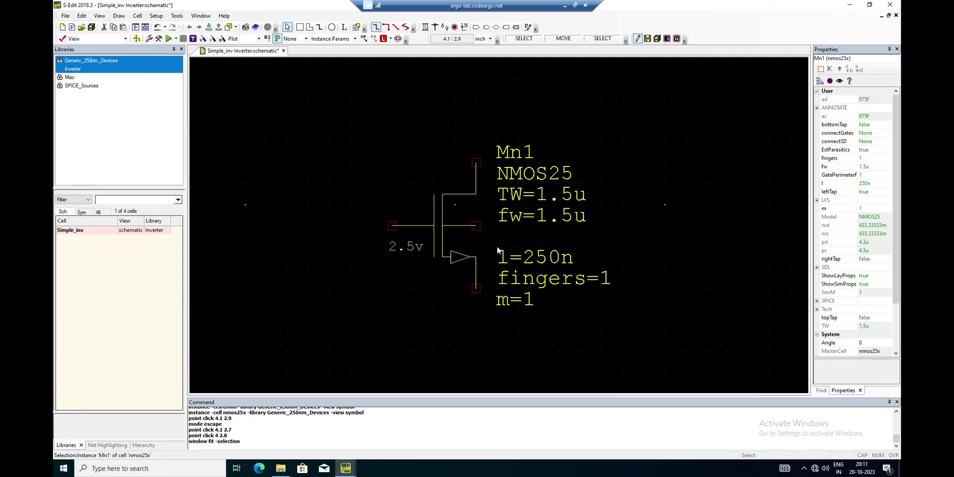
{"action": "scroll", "coordinate": [538, 249], "scroll_direction": "down", "scroll_amount": 2}
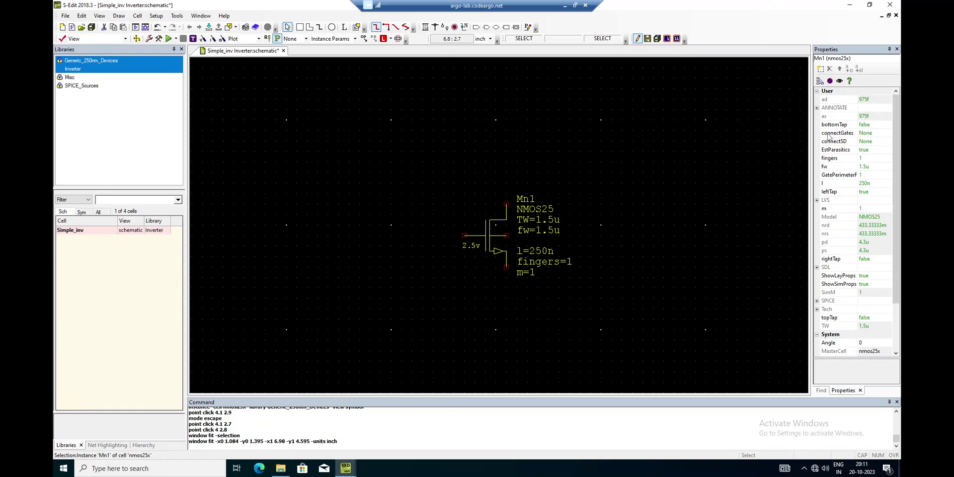
Step: Turn the Properties pane off and back on, keeping the NMOS transistor selected
{"action": "left_click", "coordinate": [100, 17]}
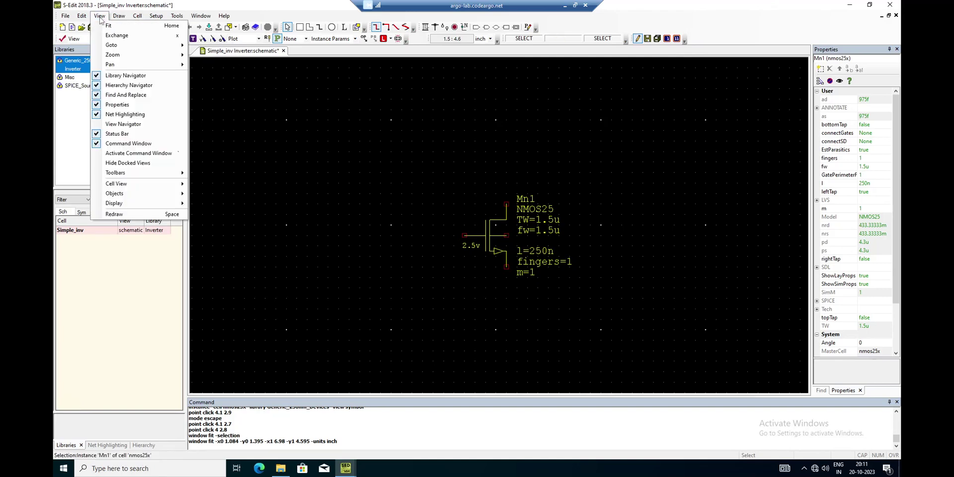
{"action": "left_click", "coordinate": [96, 105]}
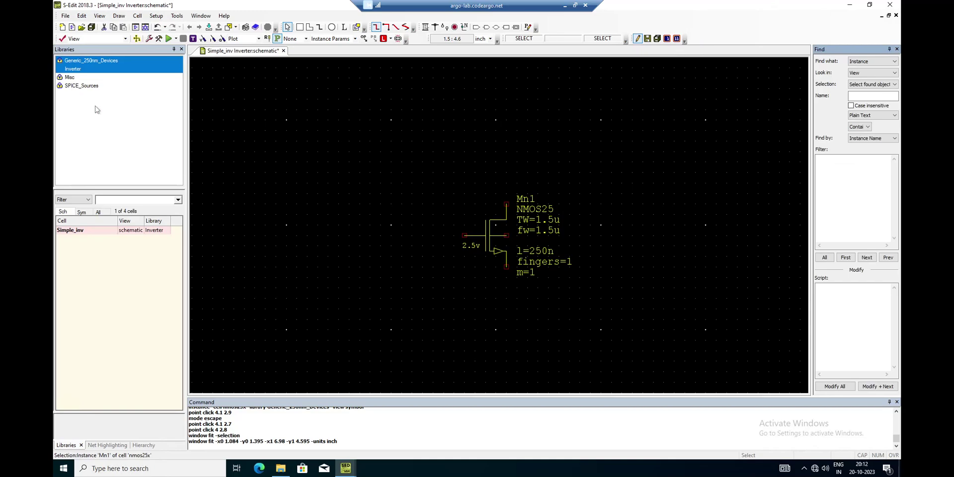
{"action": "left_click", "coordinate": [485, 235]}
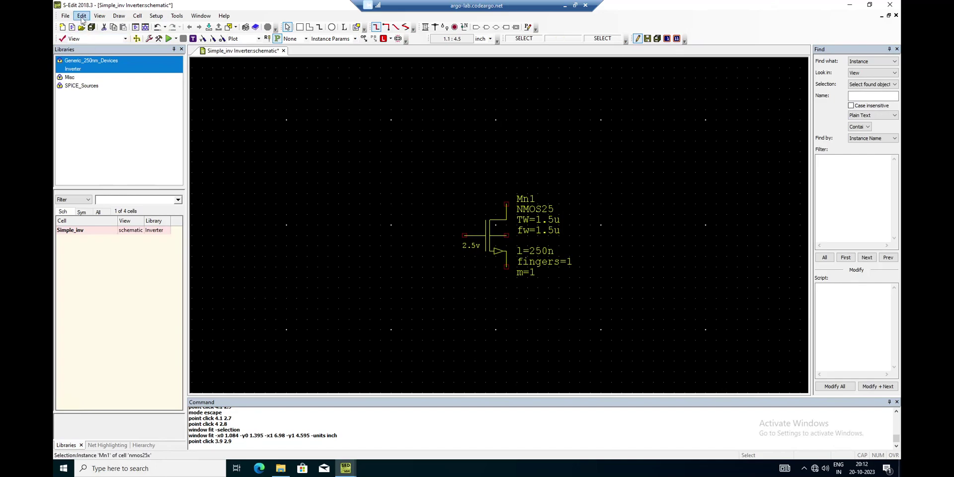
{"action": "left_click", "coordinate": [103, 19]}
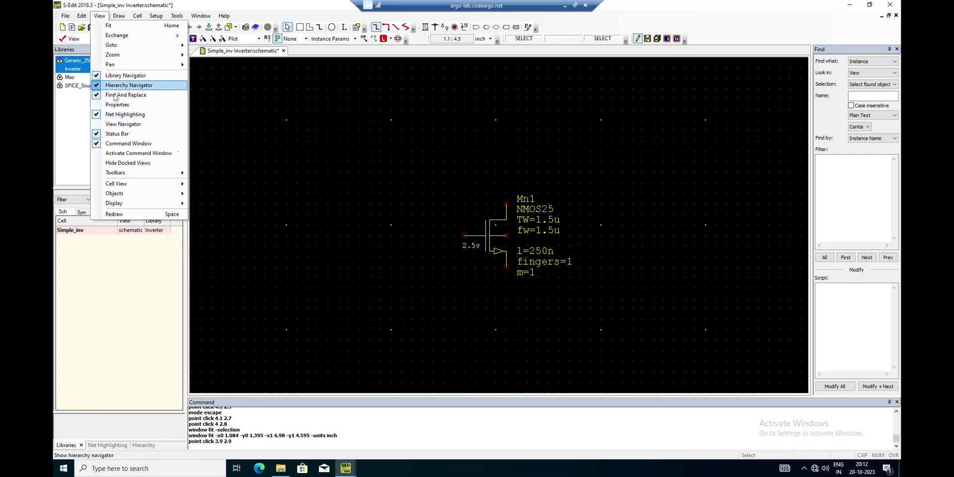
{"action": "left_click", "coordinate": [101, 106]}
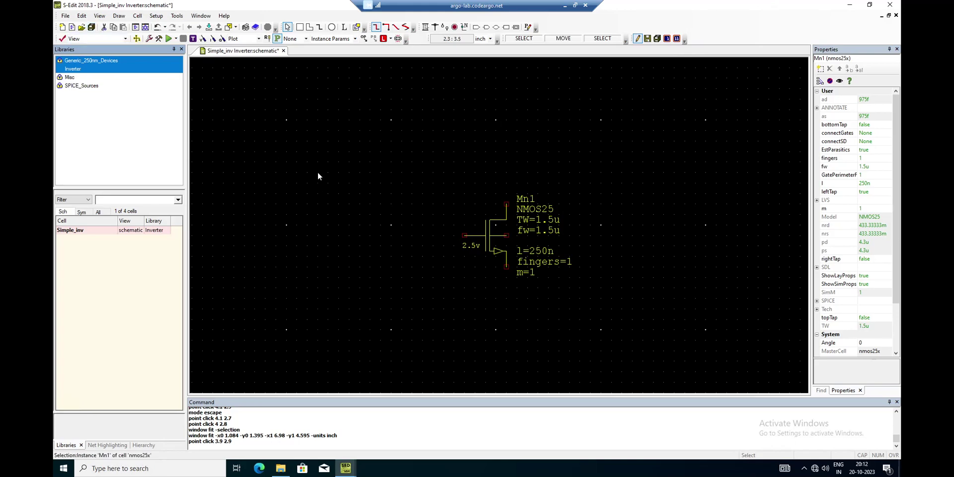
Step: Place one pmos25x instance from Generic_250nm_Devices directly above the NMOS transistor, aligned vertically with it
{"action": "key", "text": "i"}
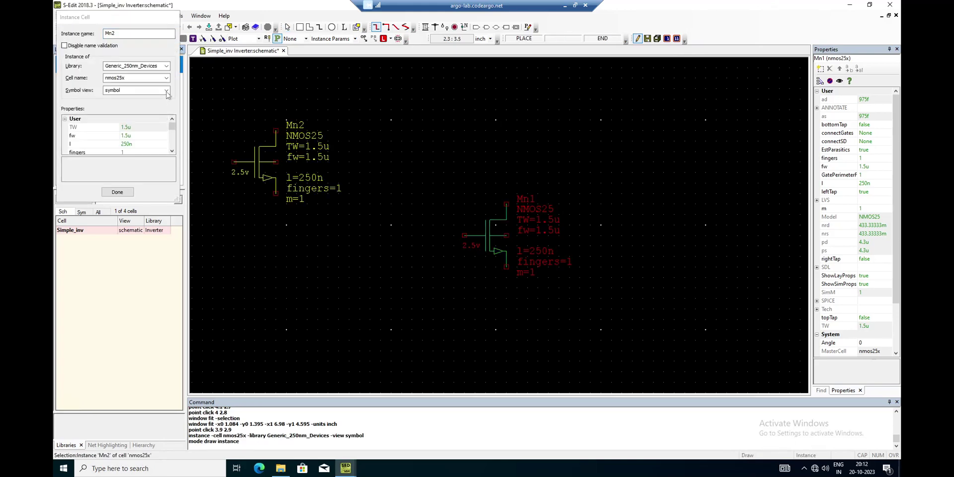
{"action": "left_click", "coordinate": [166, 78]}
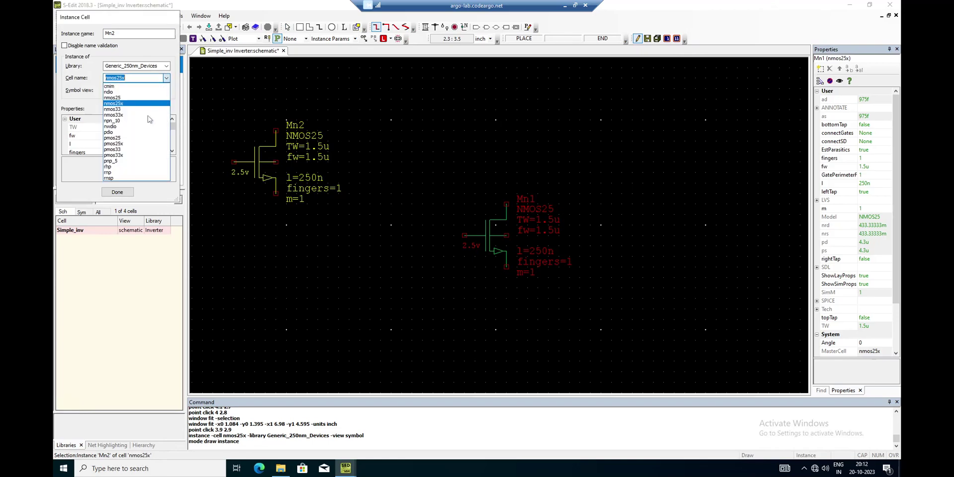
{"action": "left_click", "coordinate": [142, 144]}
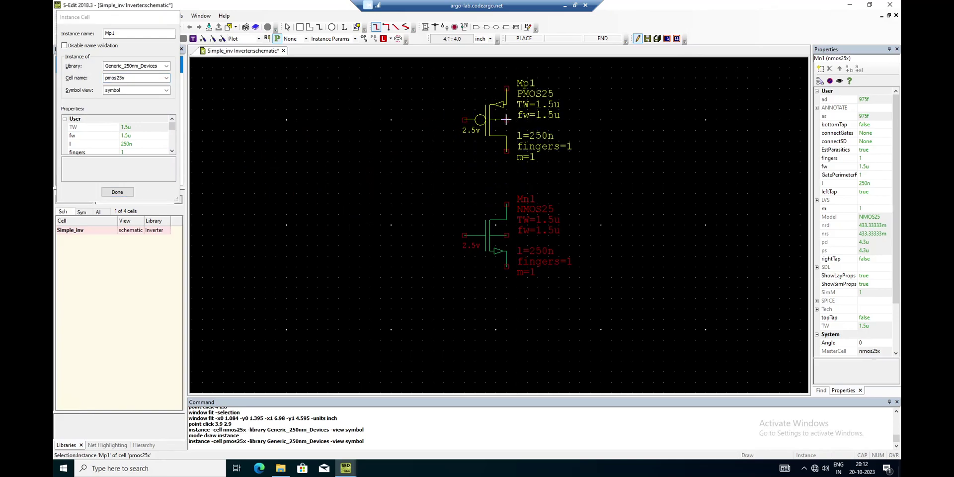
{"action": "left_click", "coordinate": [505, 119]}
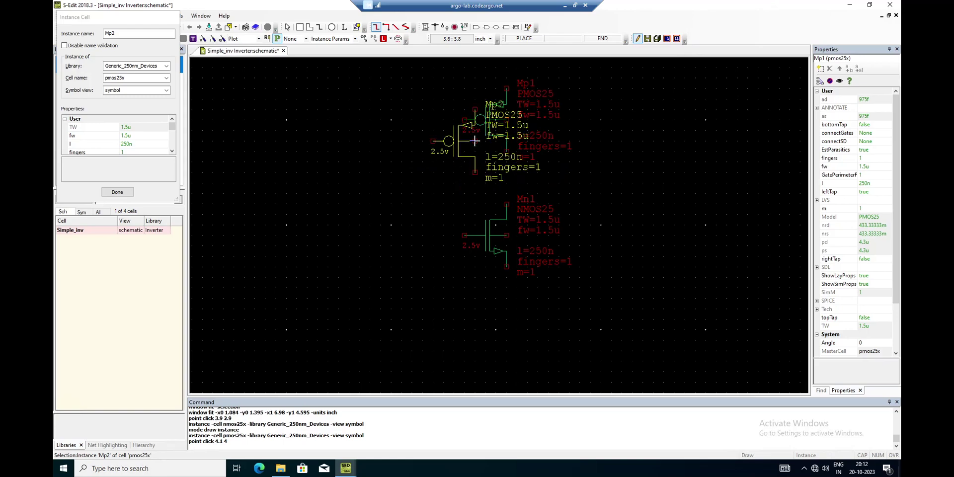
{"action": "key", "text": "Escape"}
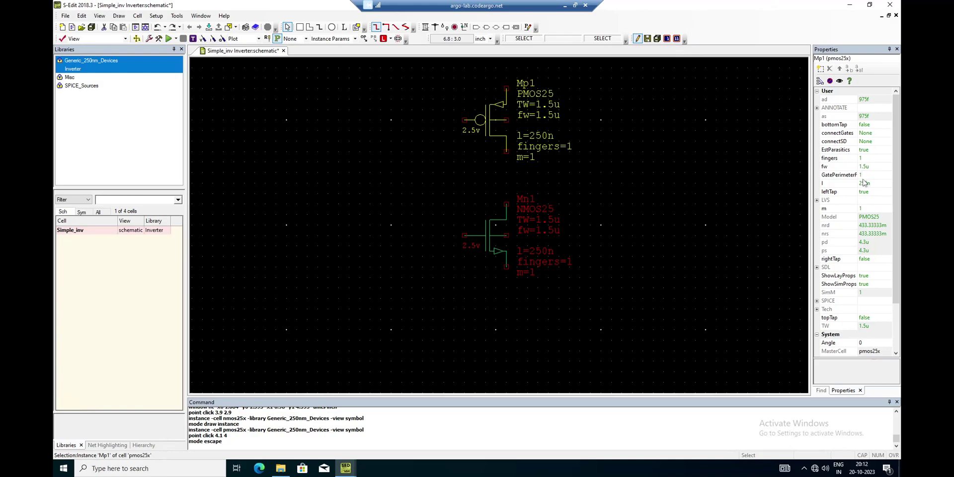
Step: Set the PMOS transistor's fingers property to 2 and clear the selection
{"action": "left_click", "coordinate": [861, 158]}
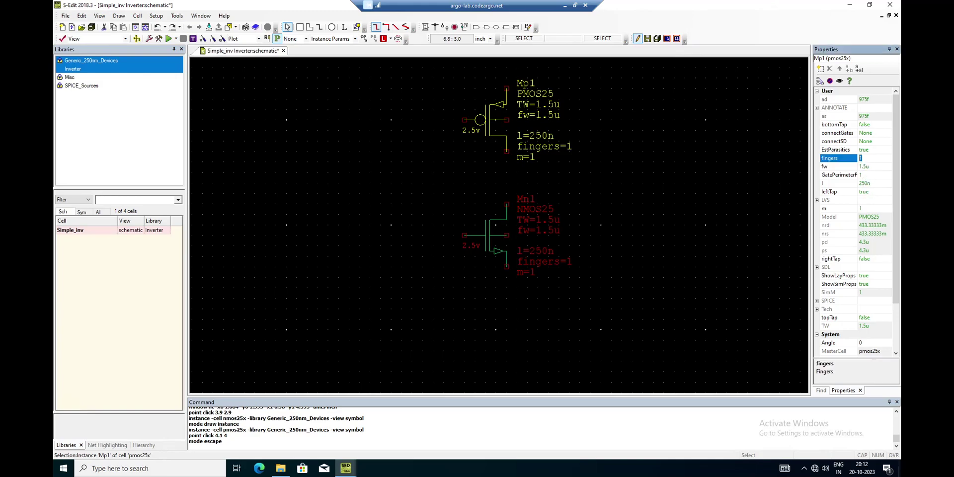
{"action": "type", "text": "2"}
{"action": "key", "text": "Return"}
{"action": "left_click", "coordinate": [798, 232]}
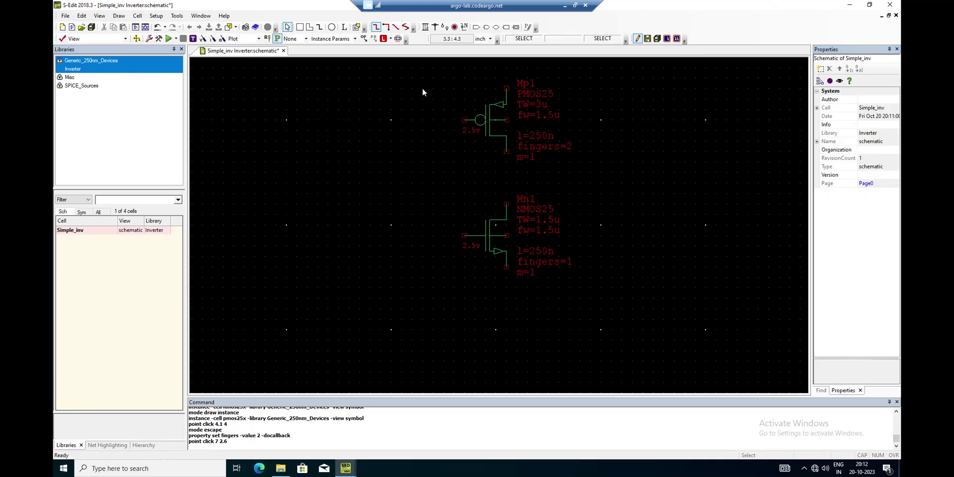
Step: Wire the PMOS drain to the NMOS drain, and join both gates with a wire looped around their gate side
{"action": "left_click", "coordinate": [425, 27]}
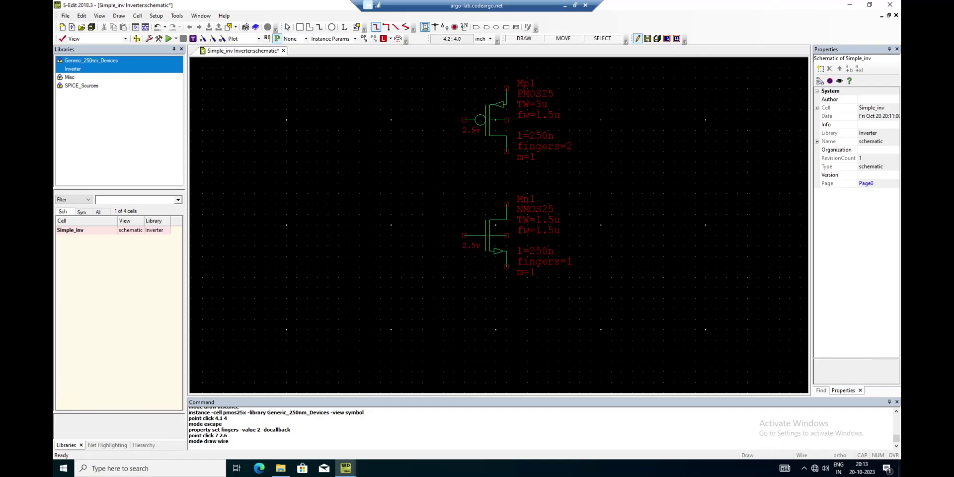
{"action": "left_click", "coordinate": [506, 151]}
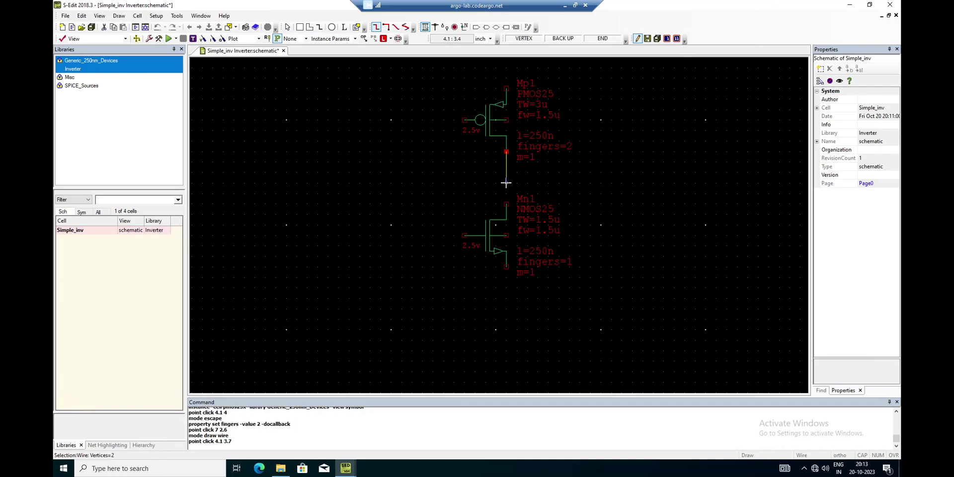
{"action": "left_click", "coordinate": [506, 204]}
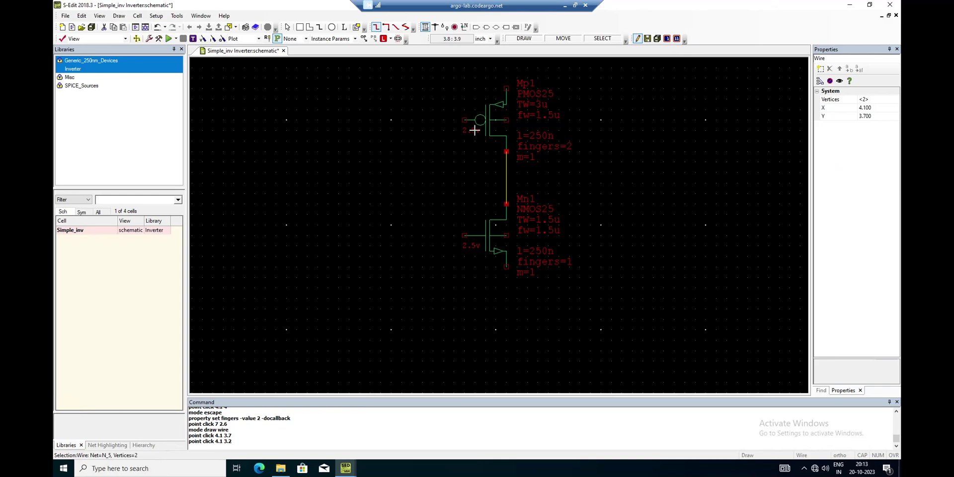
{"action": "left_click", "coordinate": [464, 119]}
{"action": "left_click", "coordinate": [433, 120]}
{"action": "left_click", "coordinate": [433, 235]}
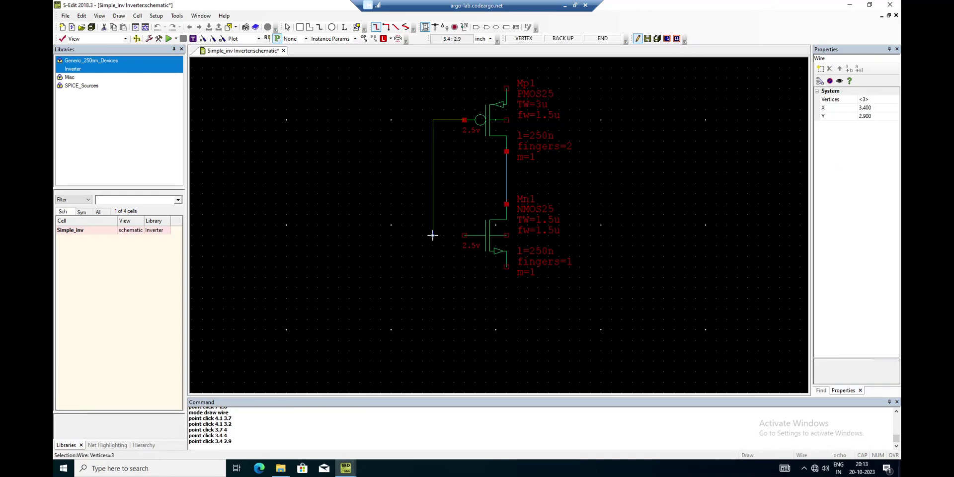
{"action": "left_click", "coordinate": [464, 235]}
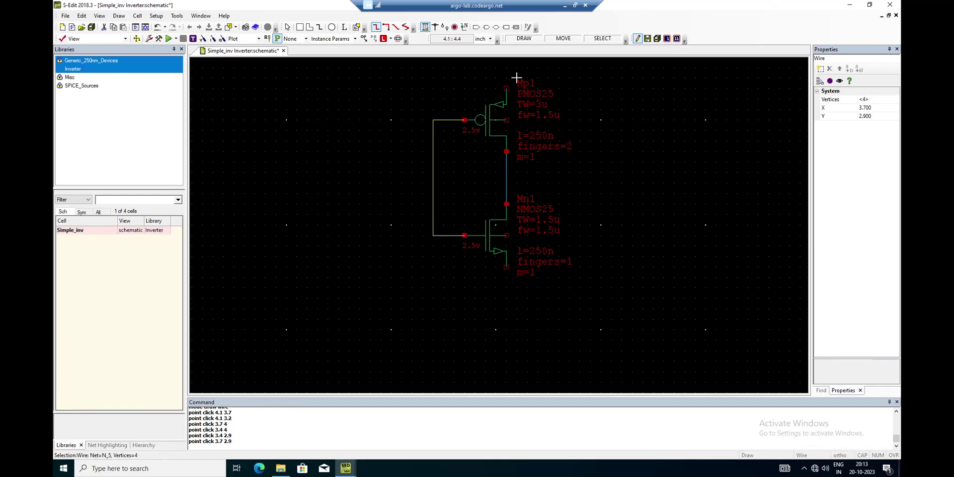
Step: Draw a supply wire from the PMOS source up, across past the device labels and partway down, leaving its end open
{"action": "left_click", "coordinate": [505, 87]}
{"action": "left_click", "coordinate": [506, 67]}
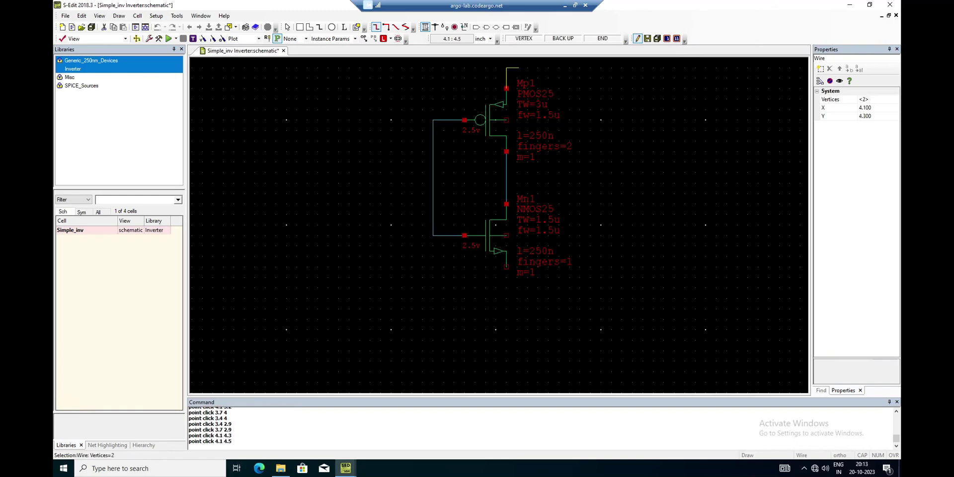
{"action": "left_click", "coordinate": [611, 68]}
{"action": "left_click", "coordinate": [610, 131]}
{"action": "key", "text": "Escape"}
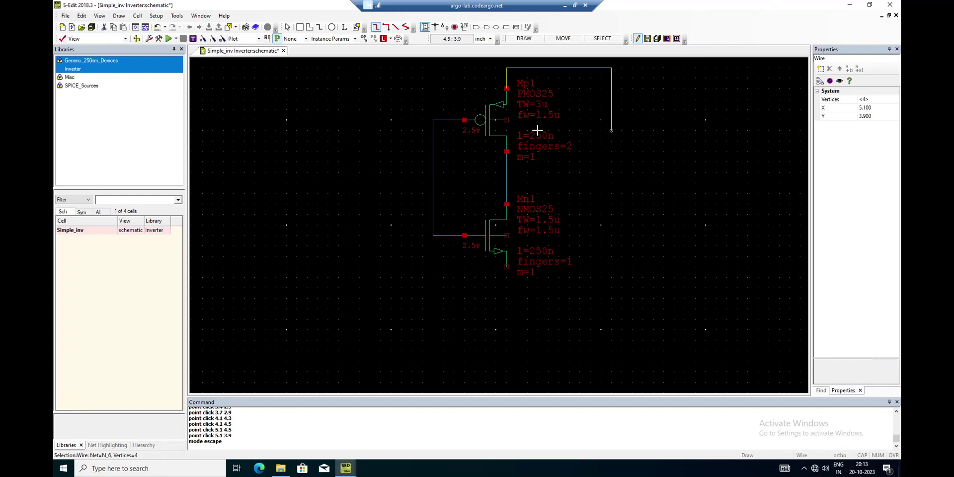
Step: Wire the PMOS body terminal up to the horizontal part of the supply wire
{"action": "left_click", "coordinate": [505, 119]}
{"action": "left_click", "coordinate": [527, 119]}
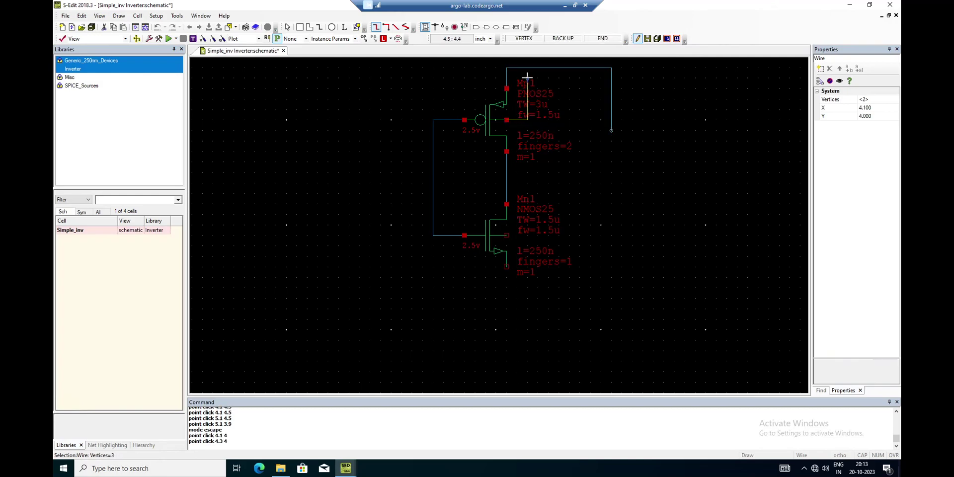
{"action": "left_click", "coordinate": [527, 67]}
{"action": "key", "text": "Escape"}
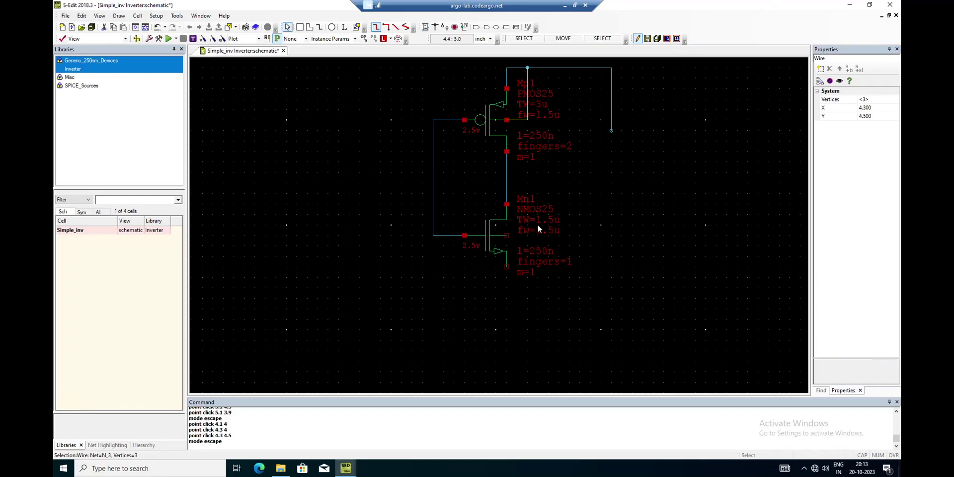
Step: Draw a wire from the NMOS body terminal down below the transistor and across, ending open beneath the vertical gate wire
{"action": "left_click", "coordinate": [506, 234]}
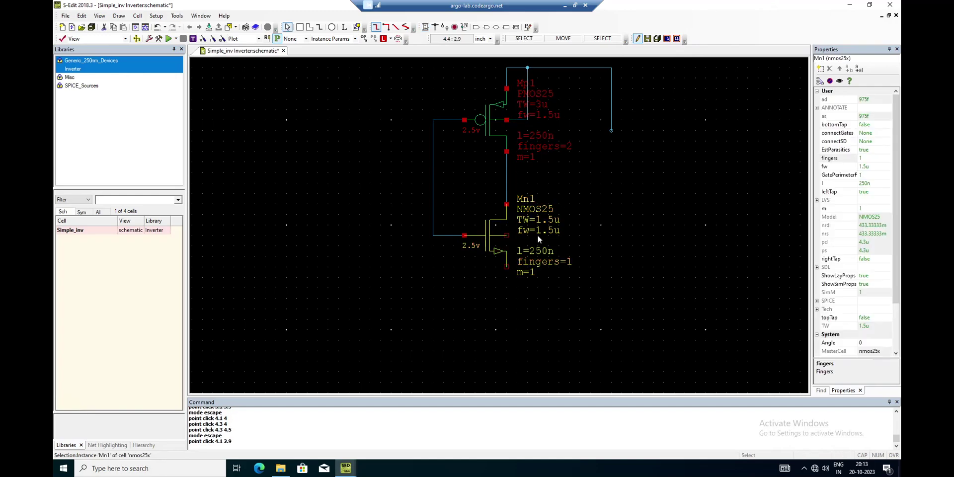
{"action": "left_click", "coordinate": [505, 234]}
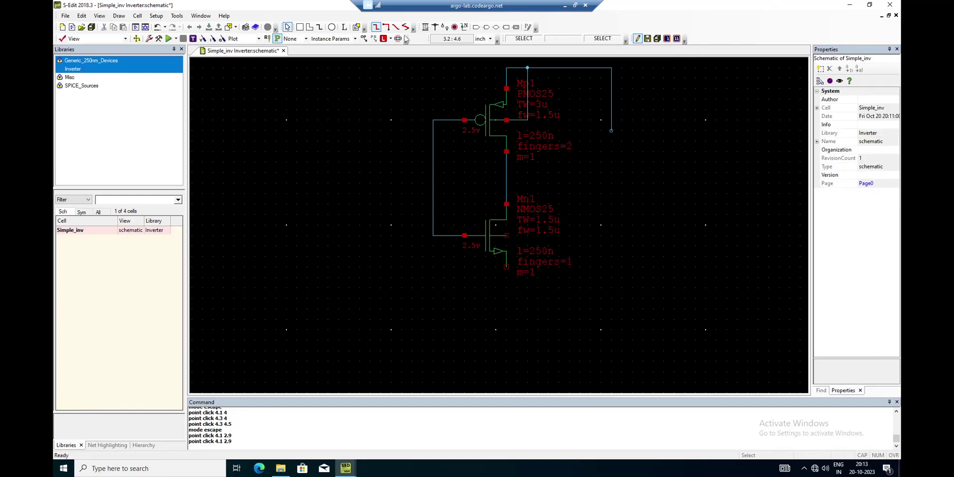
{"action": "left_click", "coordinate": [426, 28]}
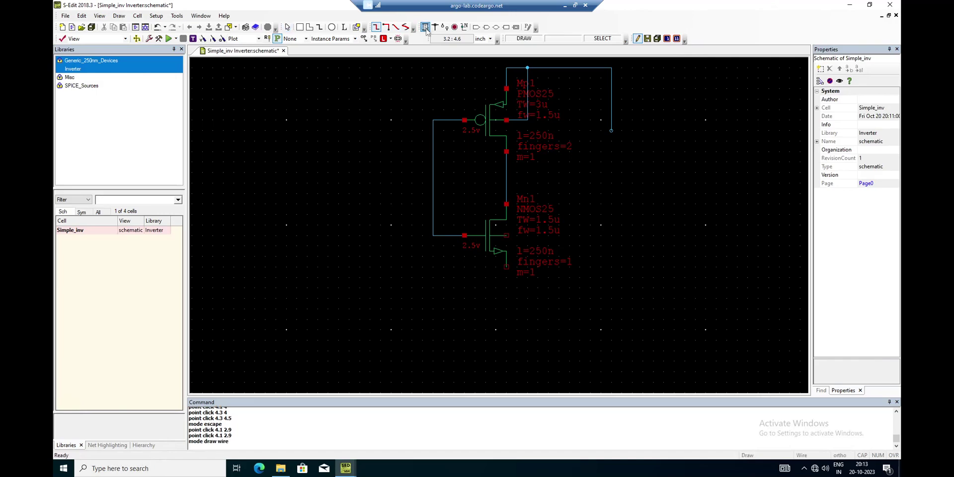
{"action": "left_click", "coordinate": [516, 236]}
{"action": "left_click", "coordinate": [538, 235]}
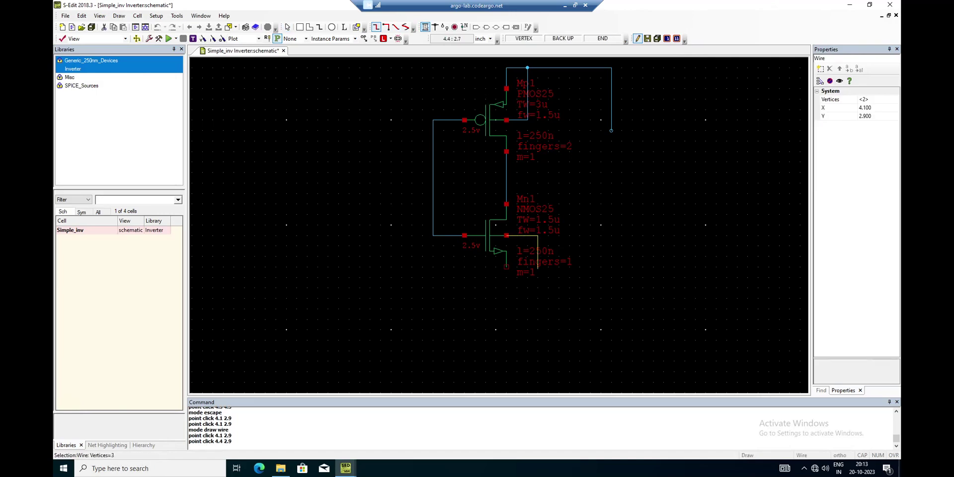
{"action": "left_click", "coordinate": [538, 308]}
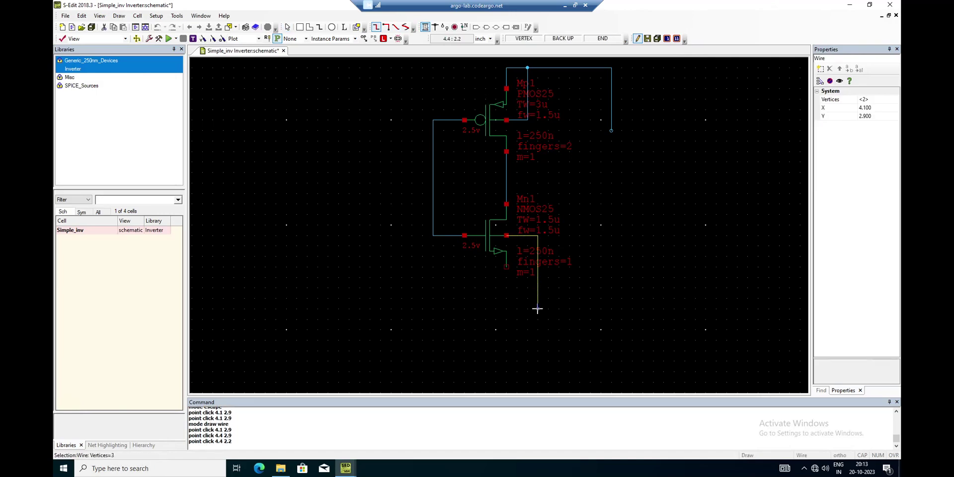
{"action": "left_click", "coordinate": [432, 309]}
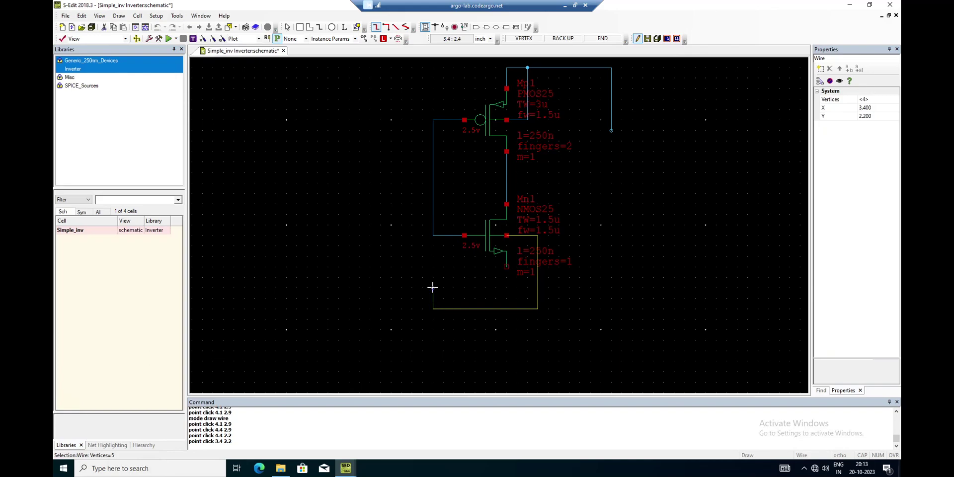
{"action": "left_click", "coordinate": [432, 309]}
{"action": "key", "text": "Escape"}
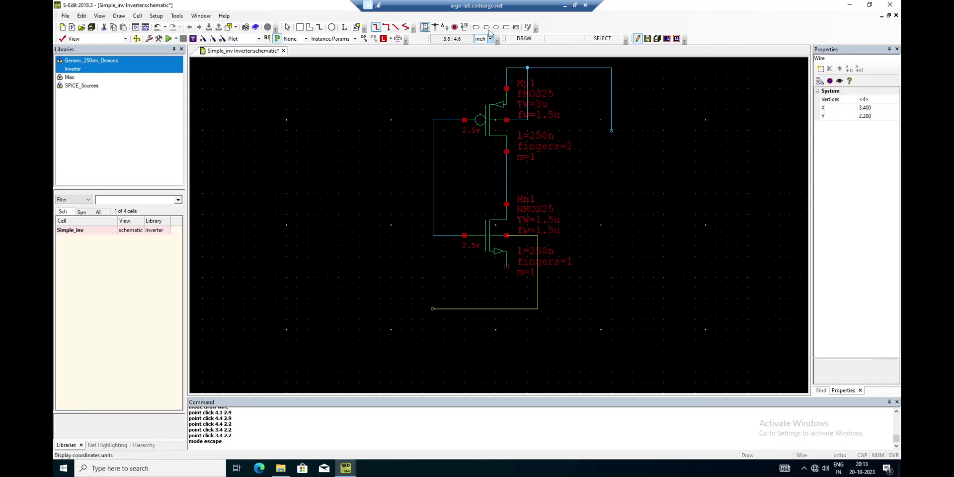
Step: Wire the NMOS source straight down to the horizontal wire below it and clear the selection
{"action": "left_click", "coordinate": [426, 28]}
{"action": "left_click", "coordinate": [505, 268]}
{"action": "left_click", "coordinate": [505, 309]}
{"action": "key", "text": "Escape"}
{"action": "left_click", "coordinate": [601, 257]}
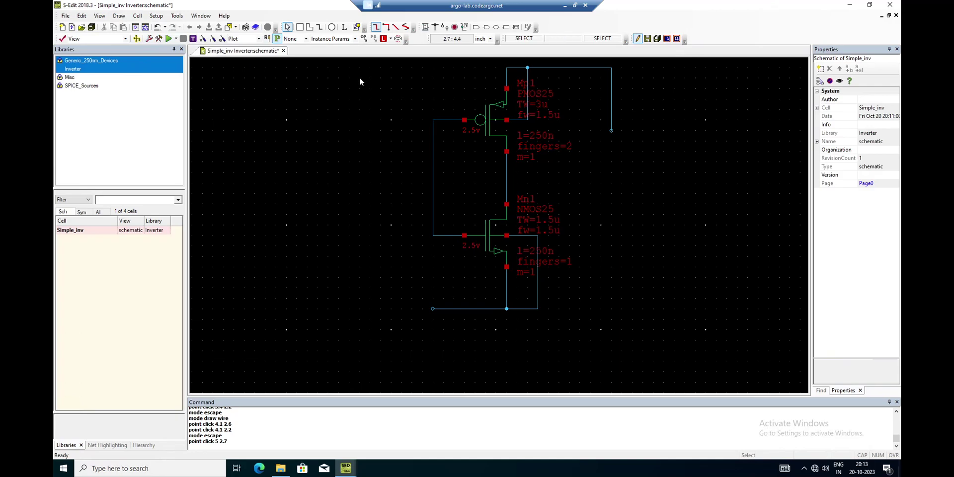
Step: Place one vdc source from the SPICE_Sources library with its positive terminal on the lower corner of the gate wire
{"action": "key", "text": "i"}
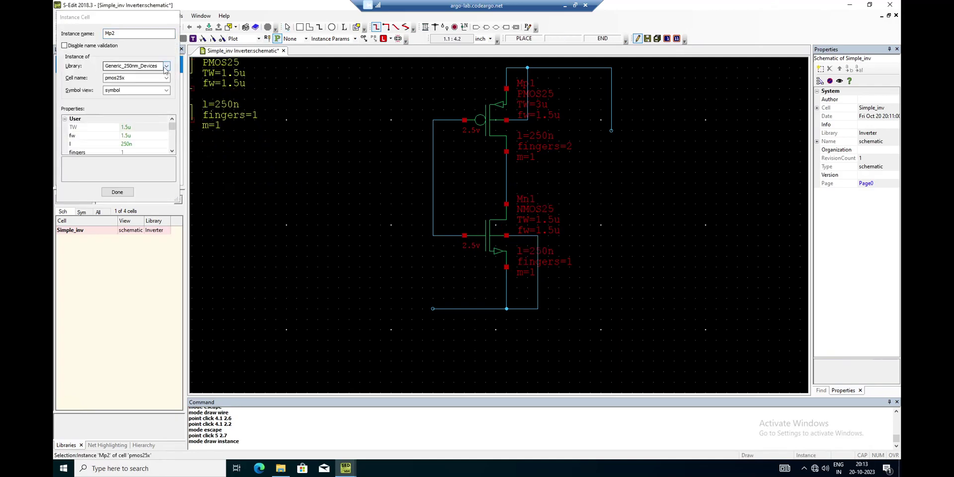
{"action": "left_click", "coordinate": [166, 67]}
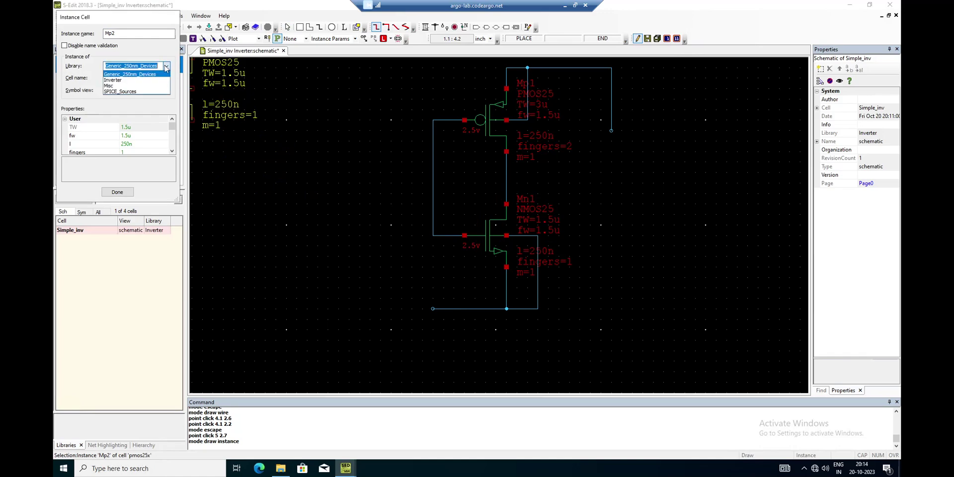
{"action": "left_click", "coordinate": [151, 92]}
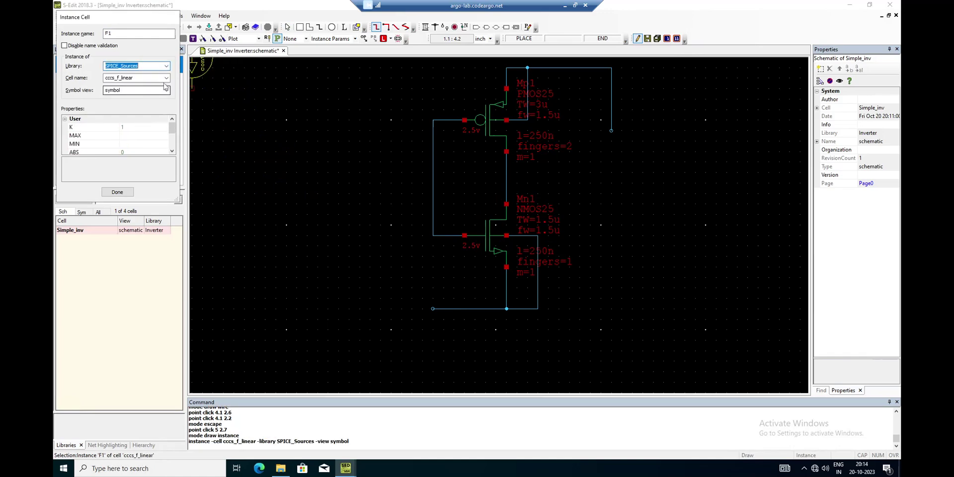
{"action": "left_click", "coordinate": [166, 78]}
{"action": "left_click_drag", "start_coordinate": [166, 130], "coordinate": [160, 159]}
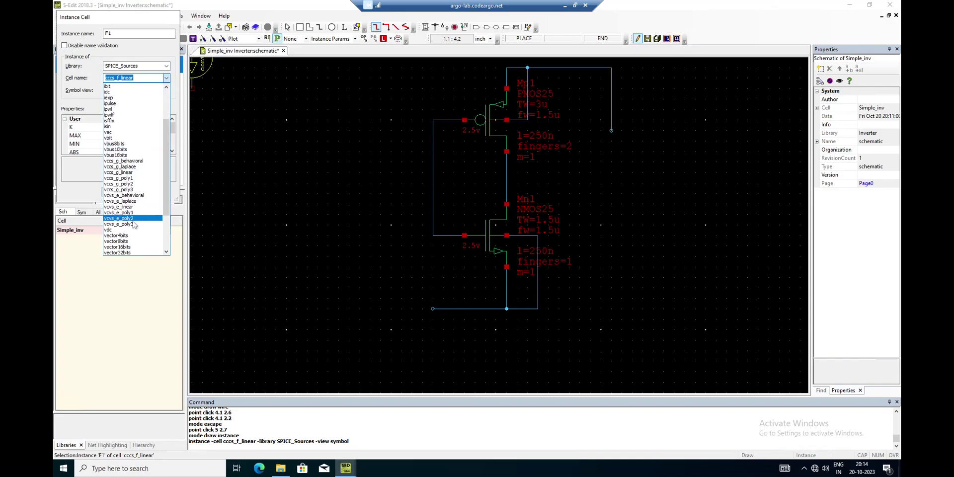
{"action": "left_click", "coordinate": [126, 230]}
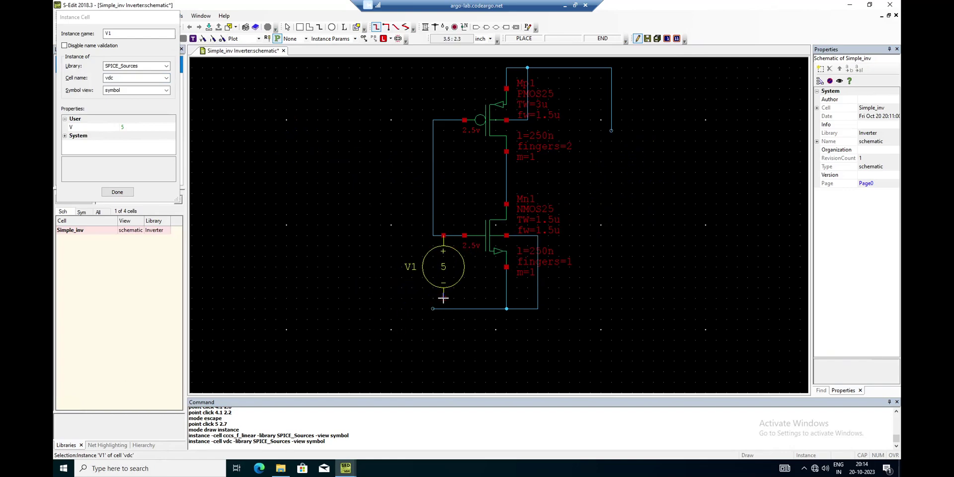
{"action": "left_click", "coordinate": [432, 298]}
{"action": "key", "text": "Escape"}
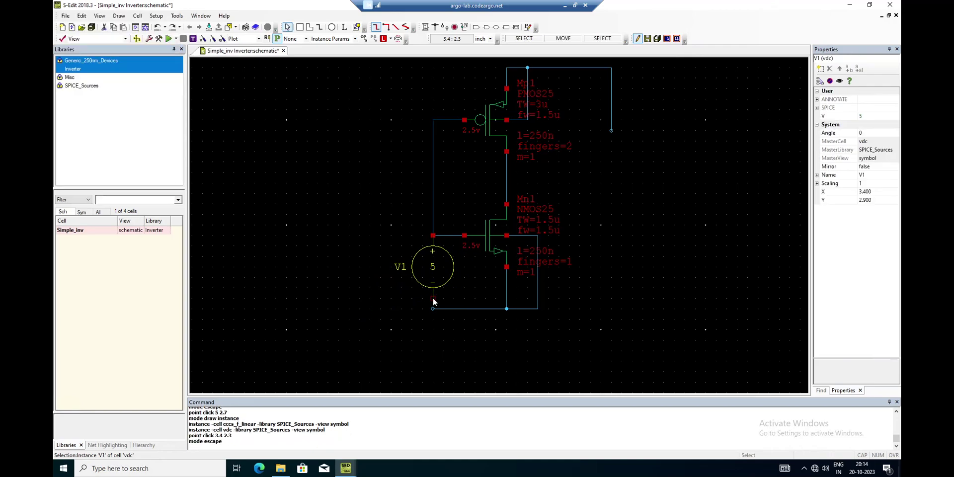
Step: Copy the vdc source and place the copy with its positive terminal on the open end of the supply wire
{"action": "left_click", "coordinate": [443, 267]}
{"action": "key", "text": "ctrl+c"}
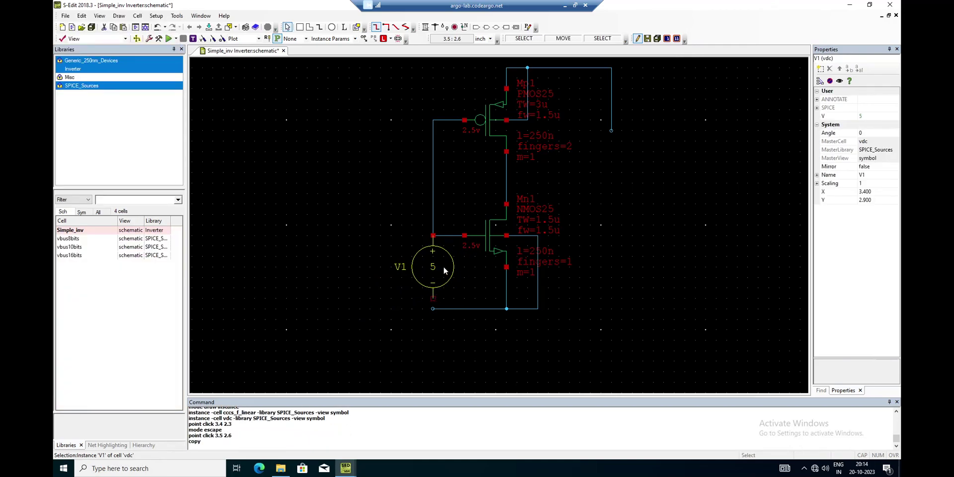
{"action": "left_click", "coordinate": [600, 281]}
{"action": "left_click", "coordinate": [621, 257]}
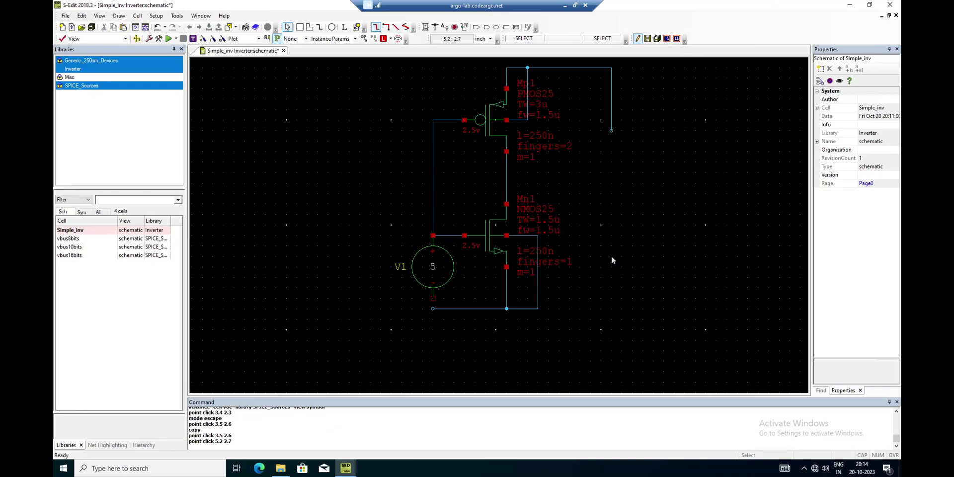
{"action": "left_click", "coordinate": [412, 278]}
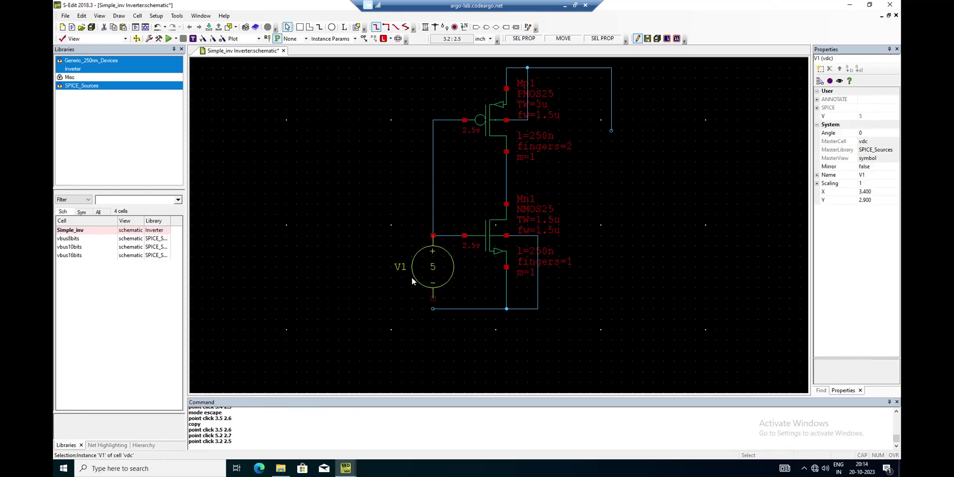
{"action": "key", "text": "ctrl+c"}
{"action": "left_click", "coordinate": [674, 237]}
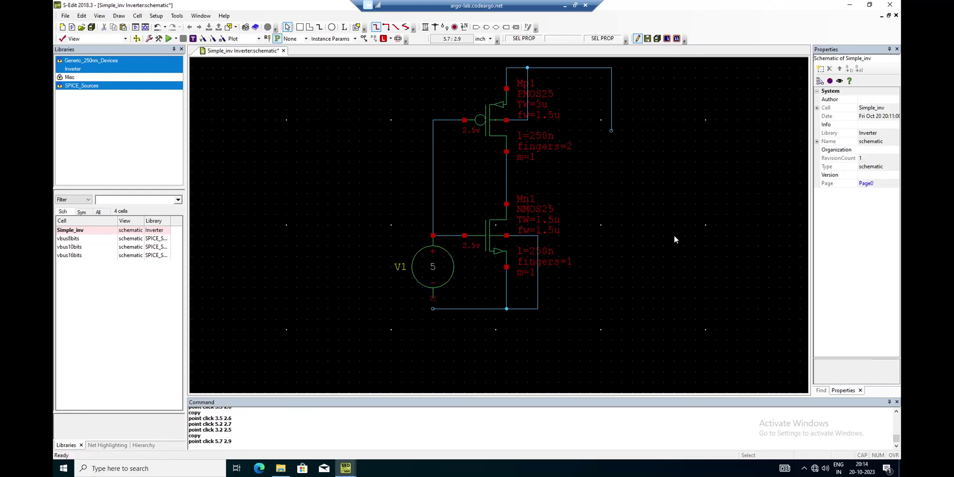
{"action": "key", "text": "ctrl+v"}
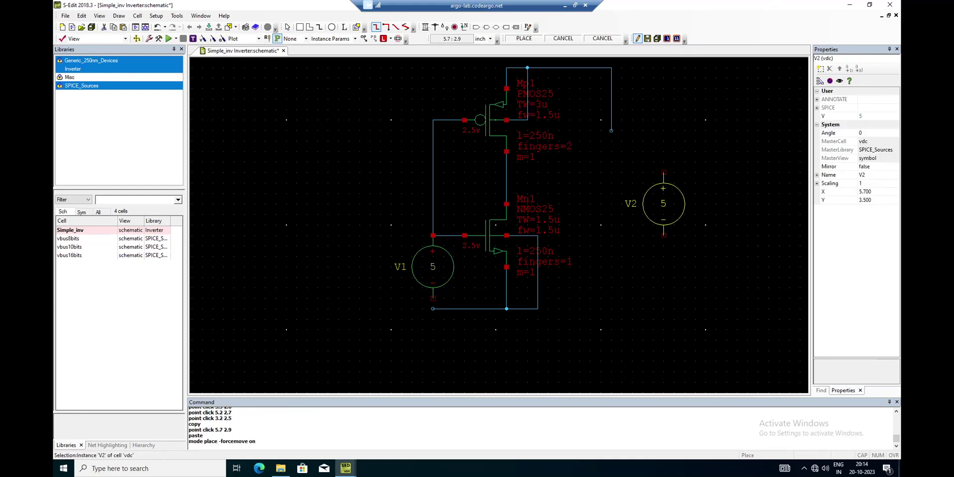
{"action": "left_click", "coordinate": [611, 194]}
{"action": "key", "text": "Escape"}
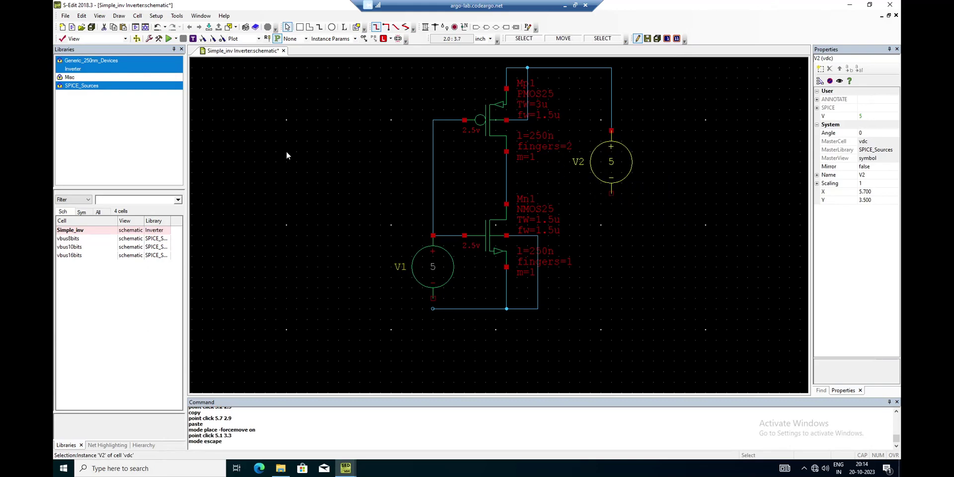
Step: Wire the negative terminal of supply source V2 down and across to the corner of the lower horizontal wire
{"action": "left_click", "coordinate": [425, 28]}
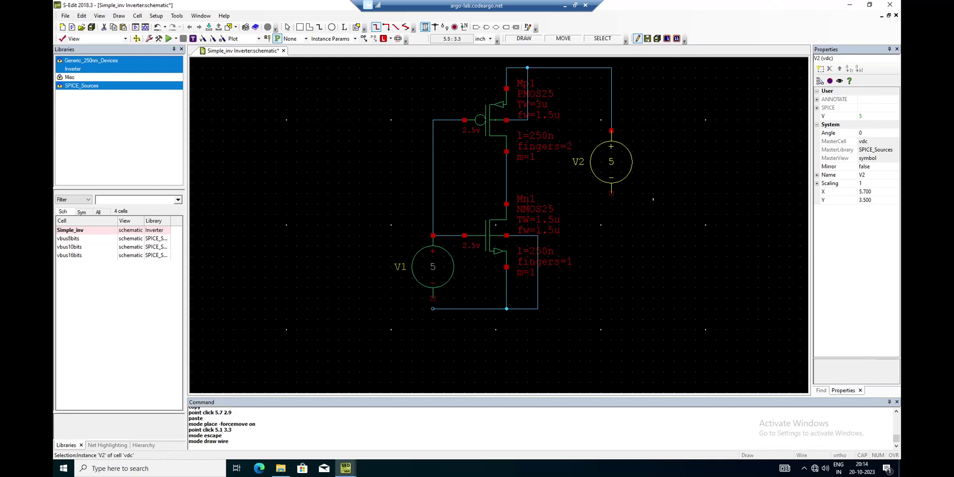
{"action": "left_click", "coordinate": [611, 194]}
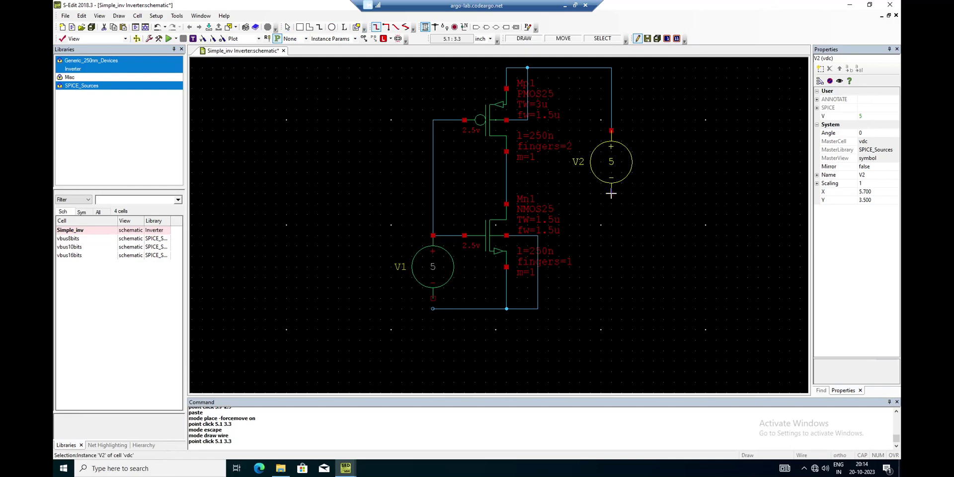
{"action": "left_click", "coordinate": [611, 309]}
{"action": "left_click", "coordinate": [537, 309]}
{"action": "key", "text": "Escape"}
{"action": "key", "text": "Escape"}
{"action": "key", "text": "Escape"}
{"action": "key", "text": "Escape"}
{"action": "key", "text": "Escape"}
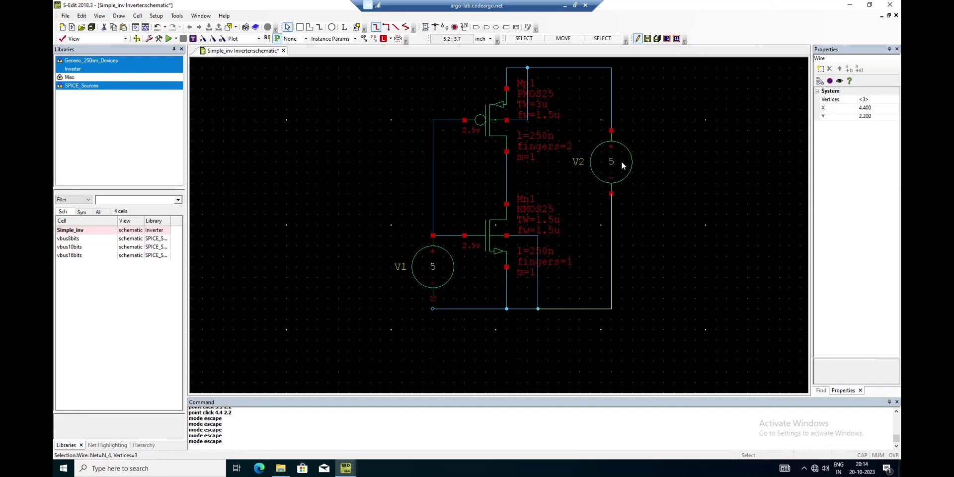
Step: Set the DC voltage of supply source V2 to 3
{"action": "left_click", "coordinate": [611, 161]}
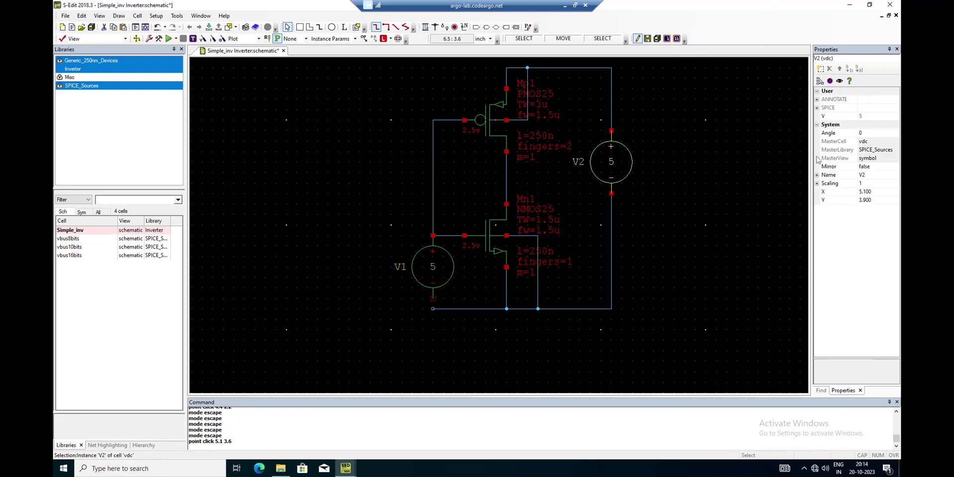
{"action": "left_click", "coordinate": [860, 116]}
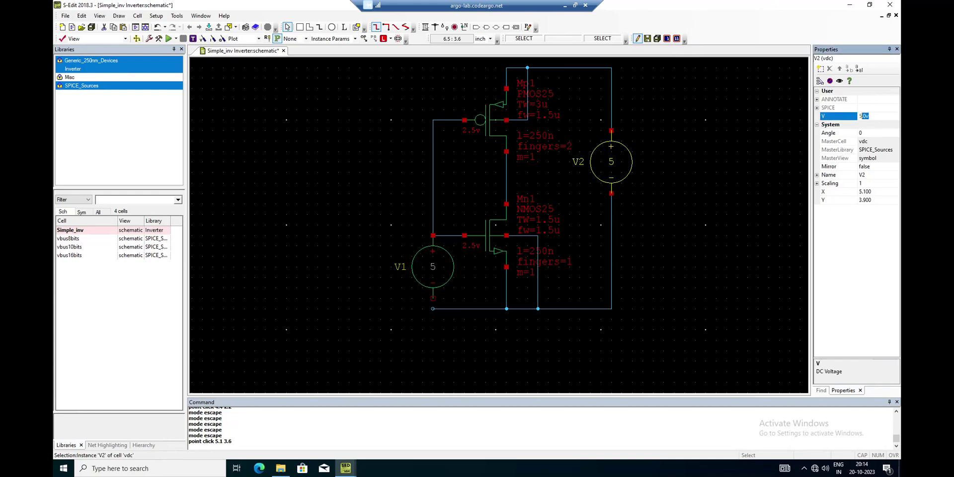
{"action": "type", "text": "3"}
{"action": "key", "text": "Return"}
{"action": "left_click", "coordinate": [747, 203]}
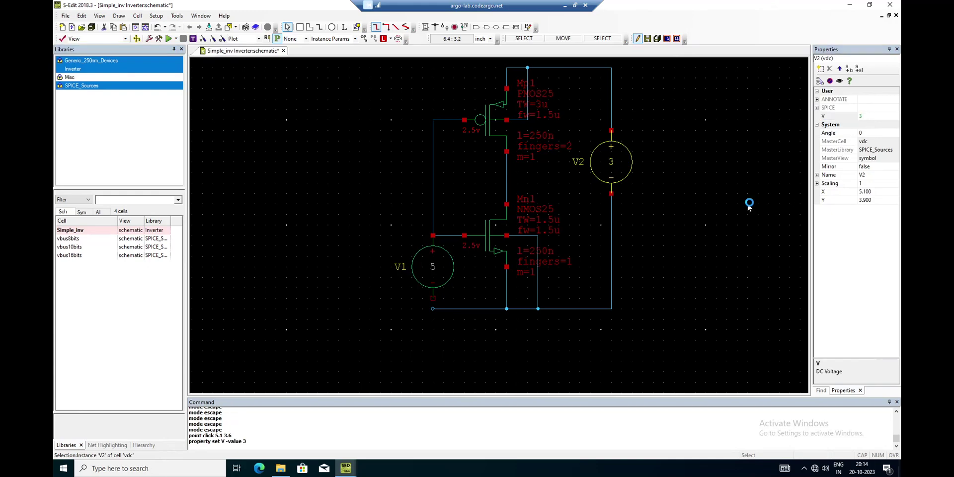
Step: Set the DC voltage of input source V1 to 3
{"action": "left_click", "coordinate": [443, 266]}
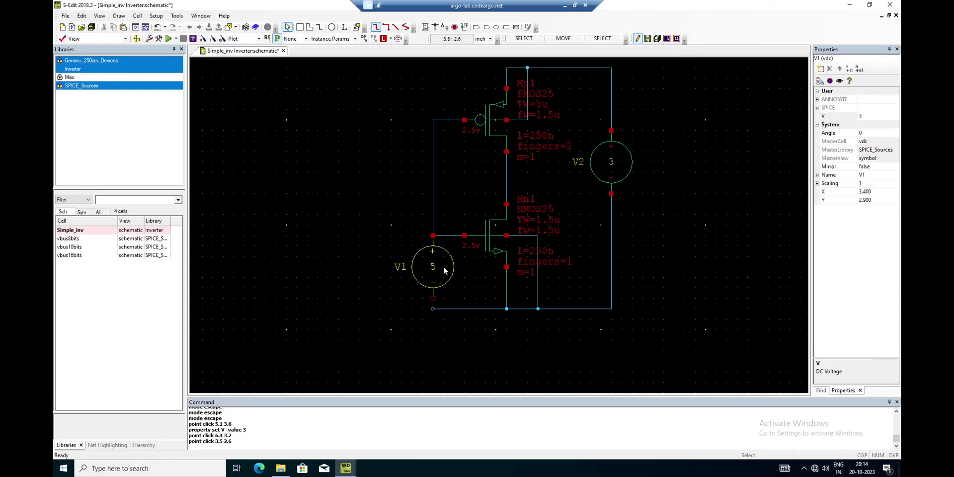
{"action": "left_click", "coordinate": [860, 116]}
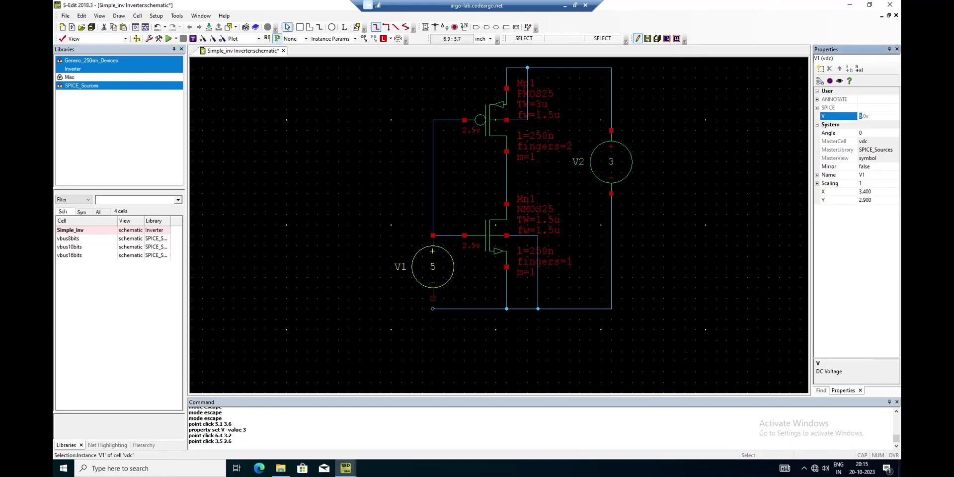
{"action": "type", "text": "3"}
{"action": "key", "text": "Return"}
{"action": "left_click", "coordinate": [747, 225]}
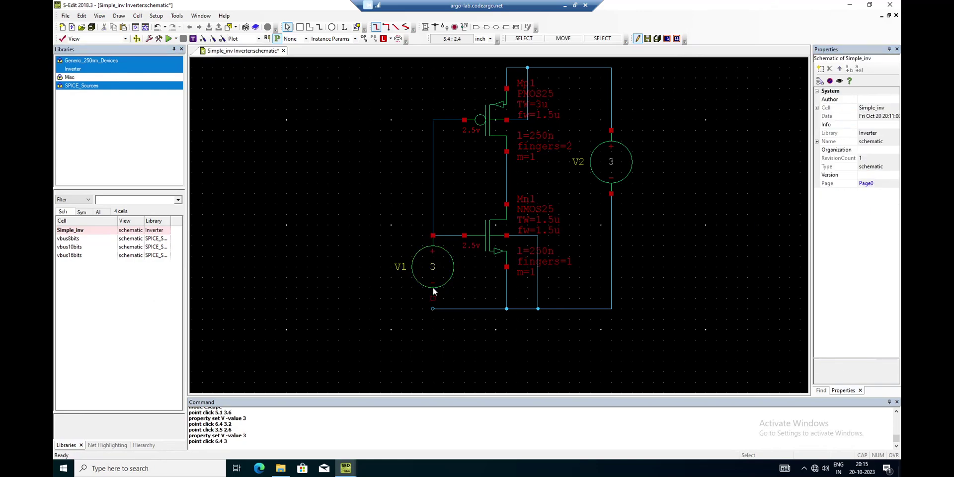
Step: Wire the negative terminal of source V1 to the open end of the lower horizontal wire
{"action": "left_click", "coordinate": [425, 27]}
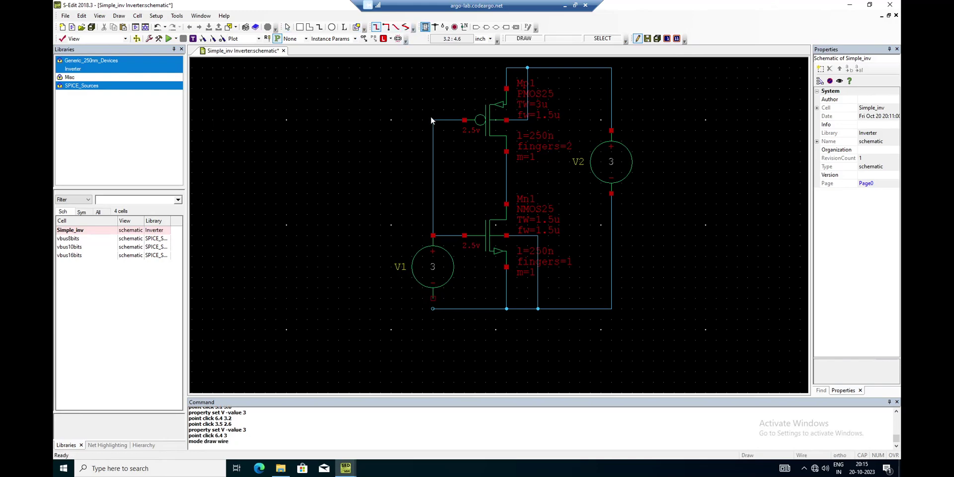
{"action": "left_click", "coordinate": [432, 309]}
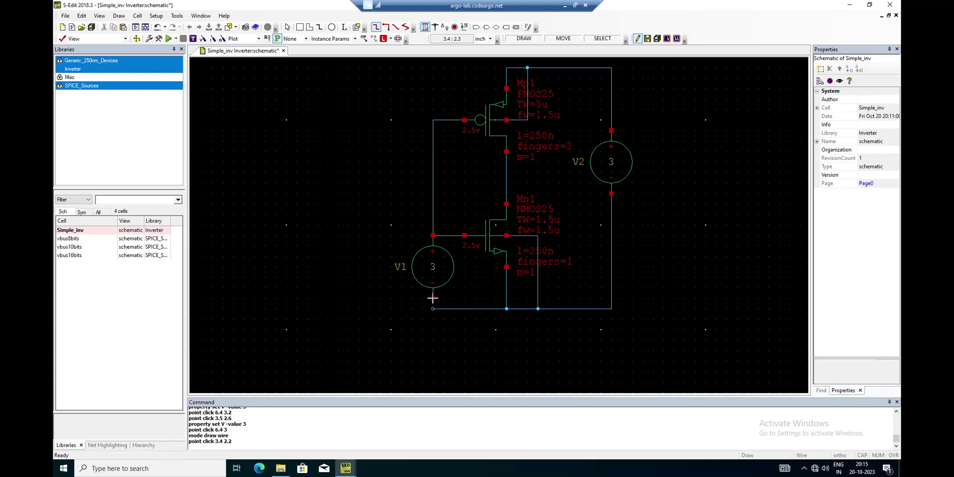
{"action": "left_click", "coordinate": [432, 298]}
{"action": "left_click", "coordinate": [432, 308]}
{"action": "key", "text": "Escape"}
{"action": "left_click", "coordinate": [390, 329]}
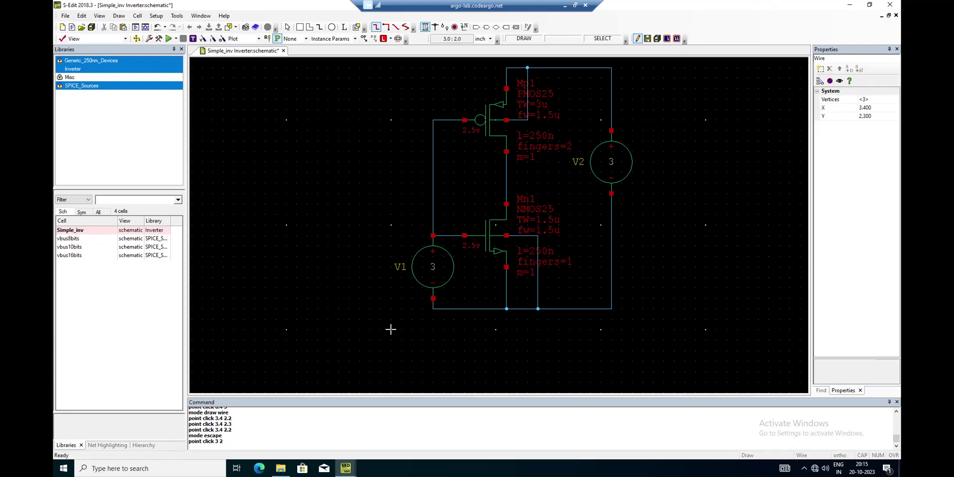
{"action": "key", "text": "Escape"}
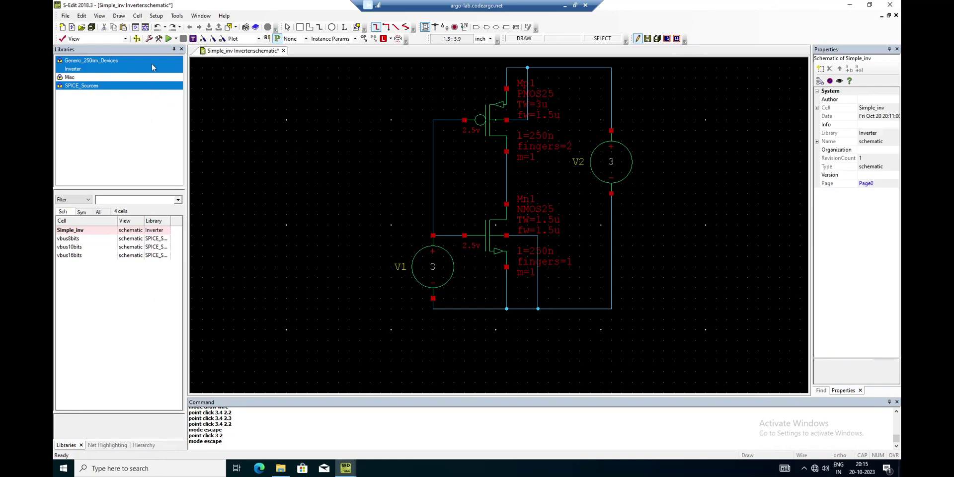
Step: Place a Gnd symbol from the Misc library on the lower horizontal wire, between the NMOS body connection and the V2 wire
{"action": "left_click", "coordinate": [338, 224]}
{"action": "key", "text": "i"}
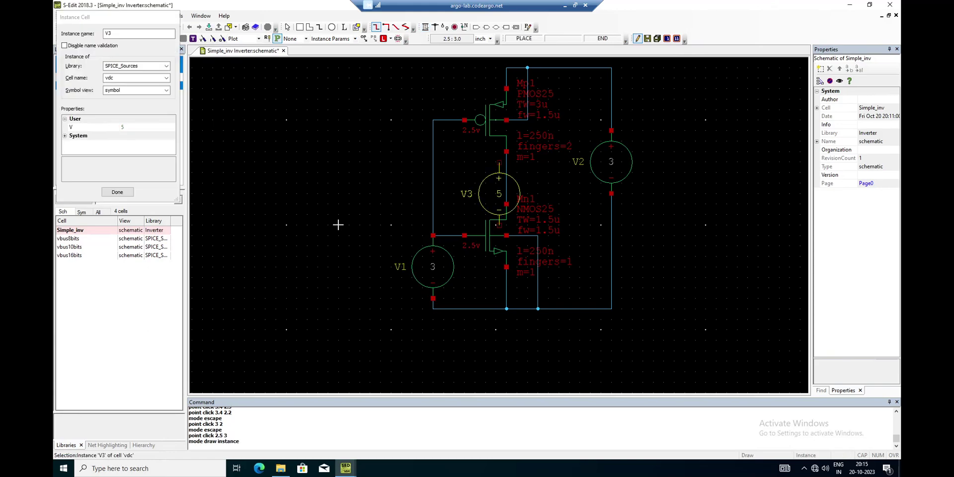
{"action": "left_click", "coordinate": [166, 66]}
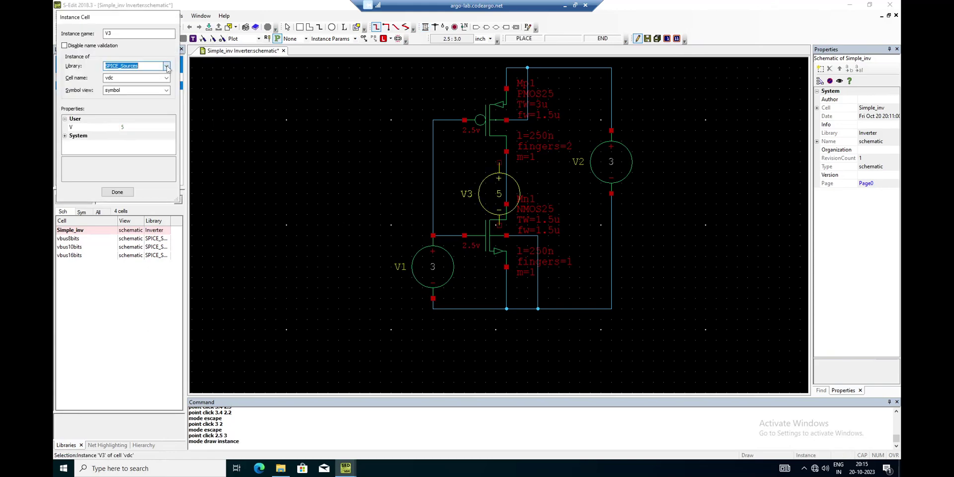
{"action": "left_click", "coordinate": [119, 85]}
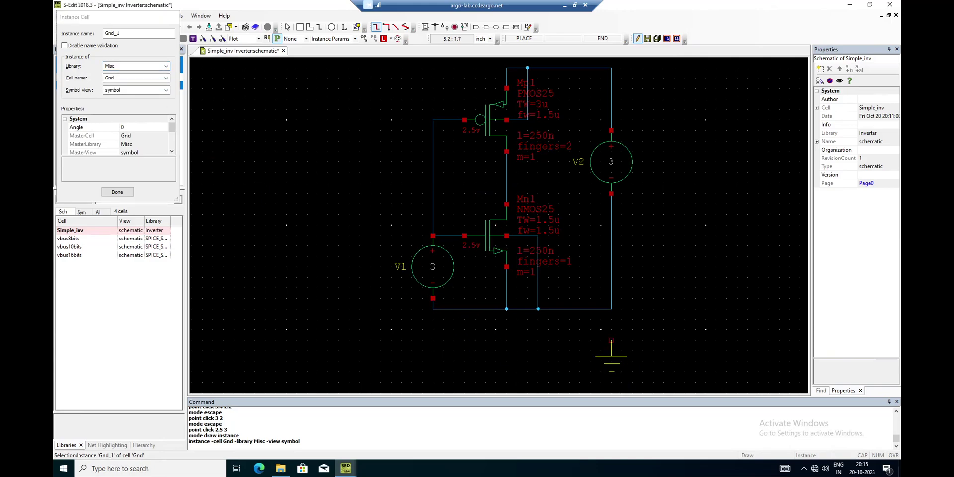
{"action": "left_click", "coordinate": [558, 308]}
{"action": "key", "text": "Escape"}
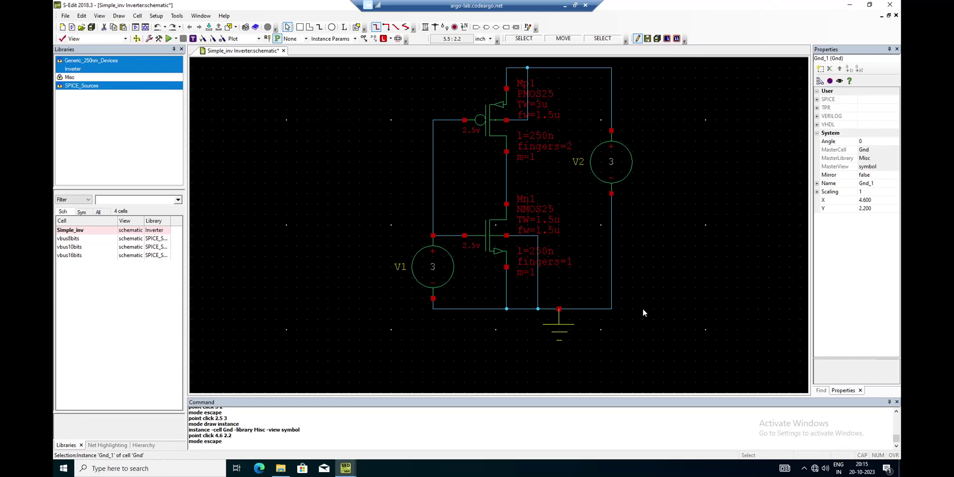
Step: Add an input port named In on the vertical wire joining the two transistor gates
{"action": "left_click", "coordinate": [476, 28]}
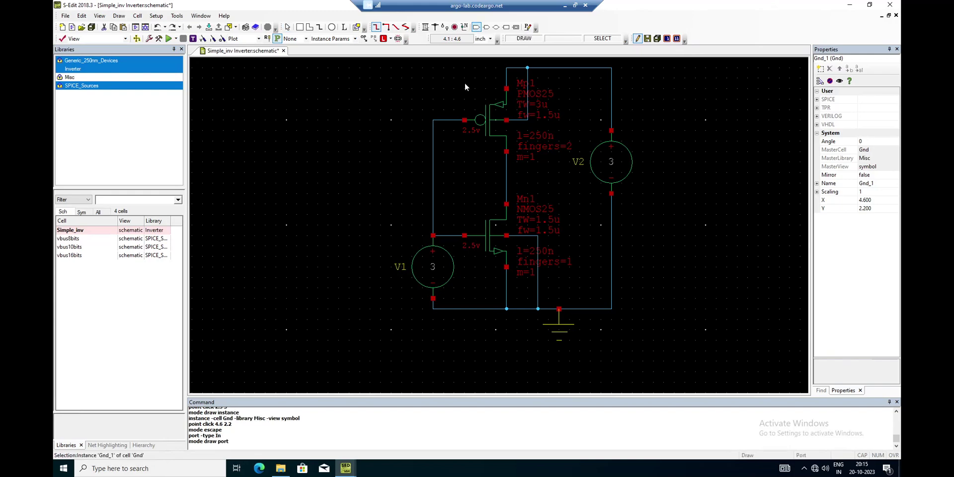
{"action": "left_click", "coordinate": [433, 182]}
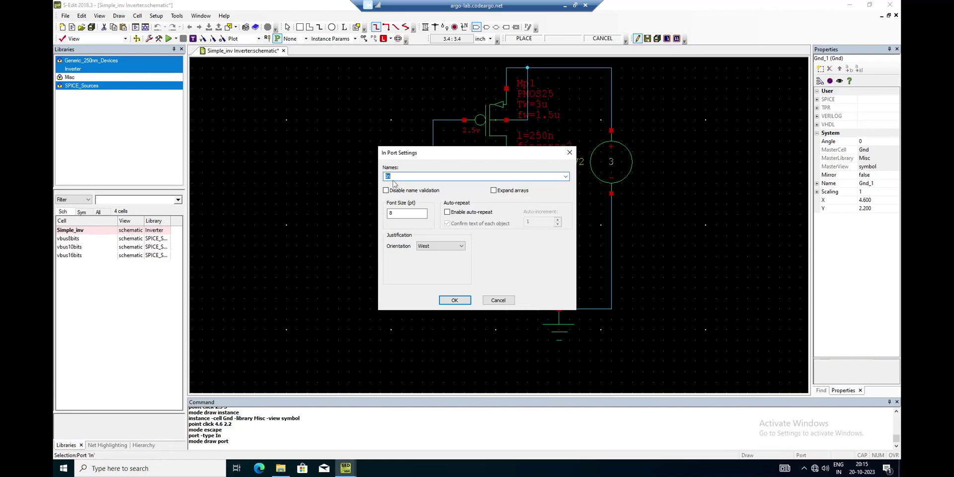
{"action": "left_click", "coordinate": [453, 300]}
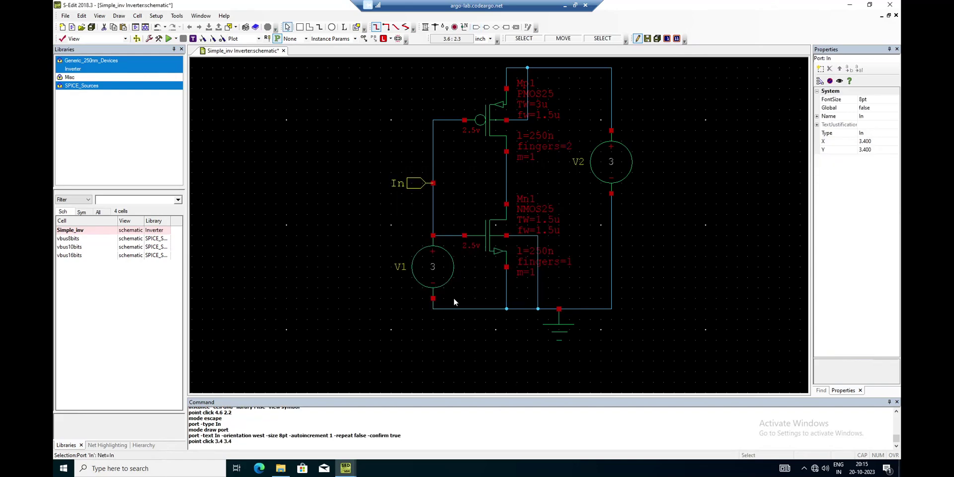
Step: Add an output port named Out on the wire between the PMOS and NMOS drains
{"action": "left_click", "coordinate": [486, 27]}
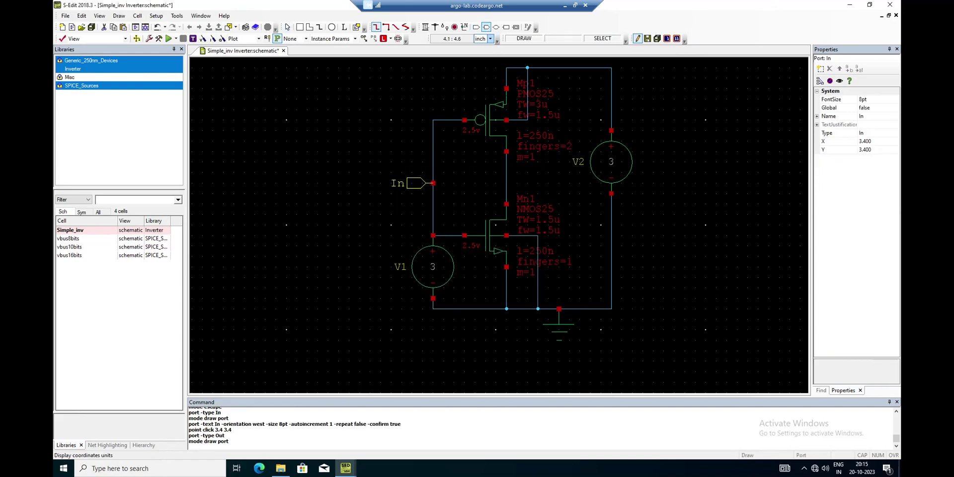
{"action": "left_click", "coordinate": [505, 183]}
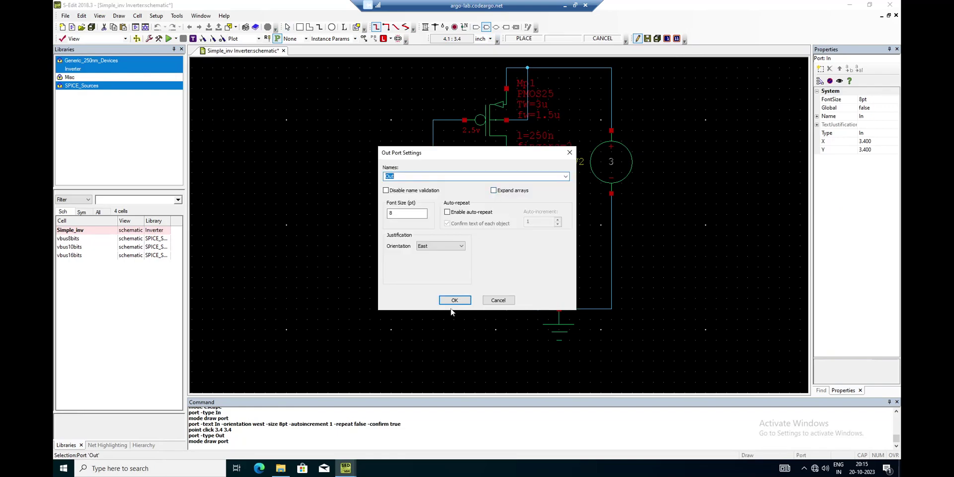
{"action": "left_click", "coordinate": [453, 300]}
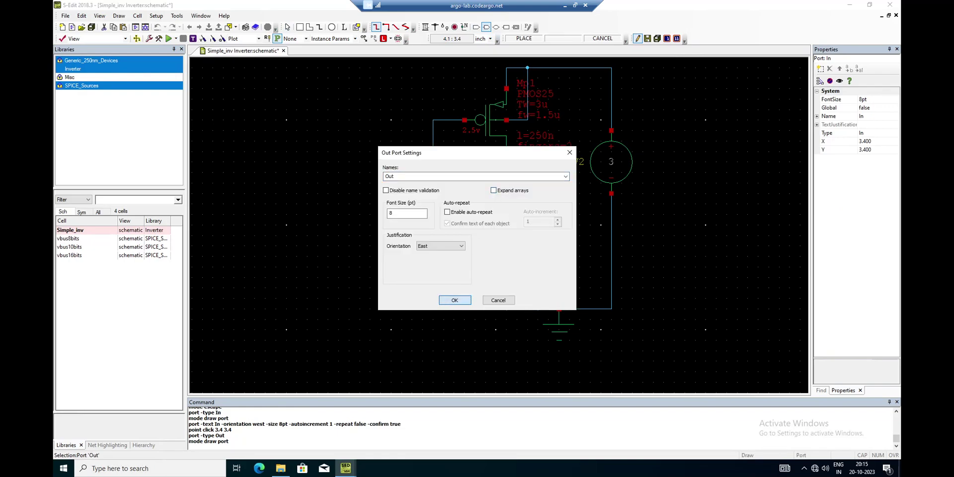
{"action": "left_click", "coordinate": [673, 268]}
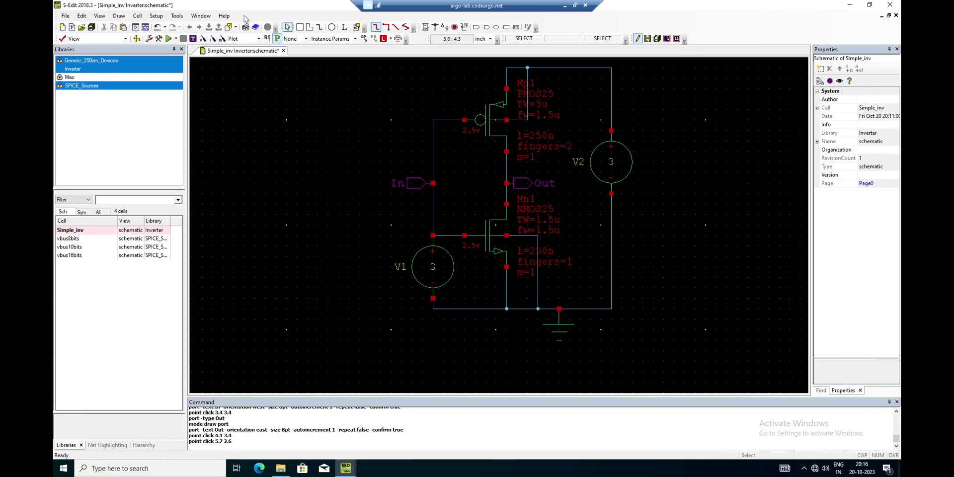
Step: Save the whole design with the completed Simple_inv schematic
{"action": "left_click", "coordinate": [159, 18]}
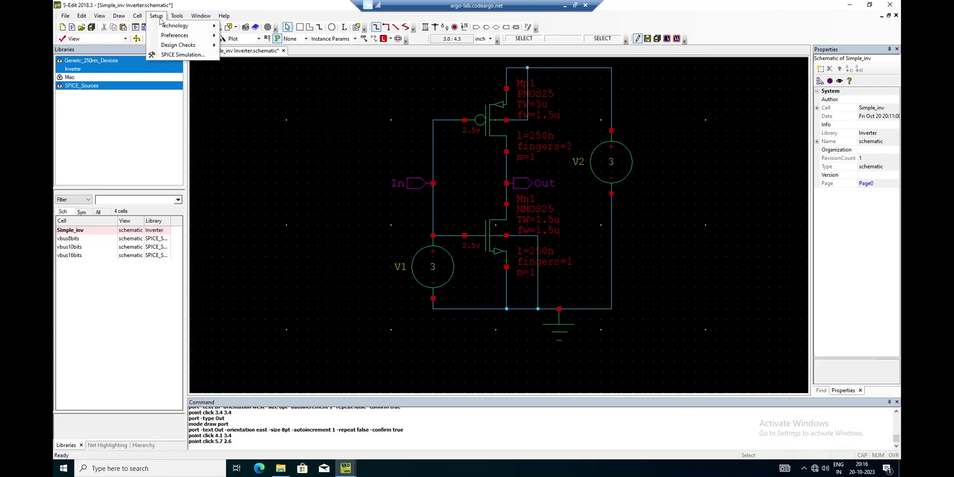
{"action": "left_click", "coordinate": [255, 109]}
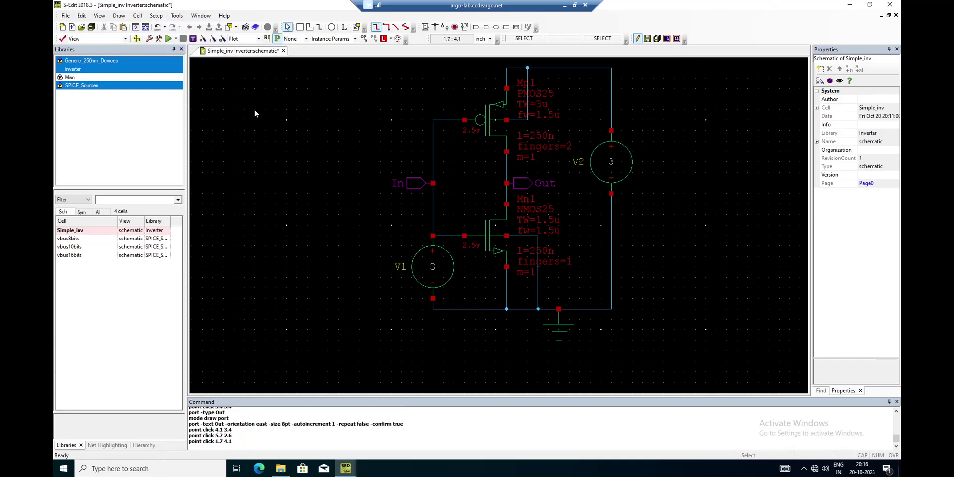
{"action": "left_click", "coordinate": [92, 29]}
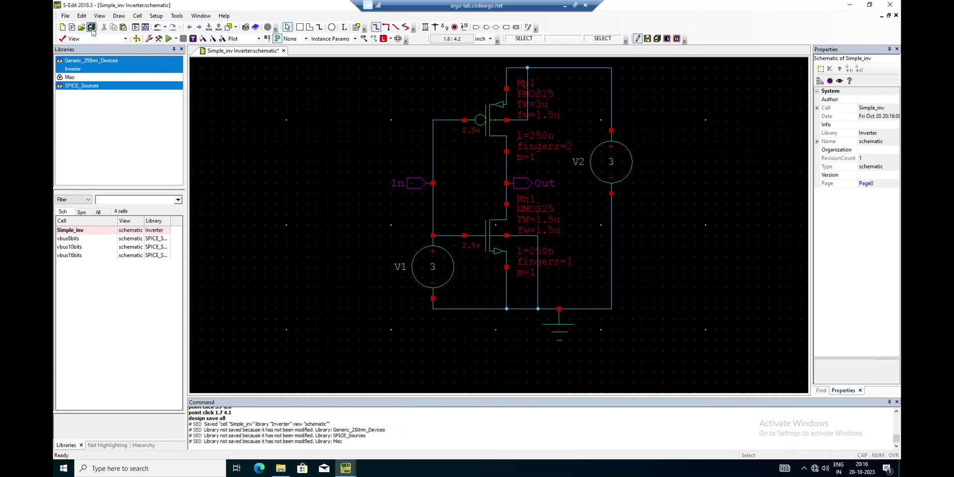
Step: Open the SPICE simulation setup for Simple_inv and set the general Show Waveforms option to After
{"action": "left_click", "coordinate": [160, 20]}
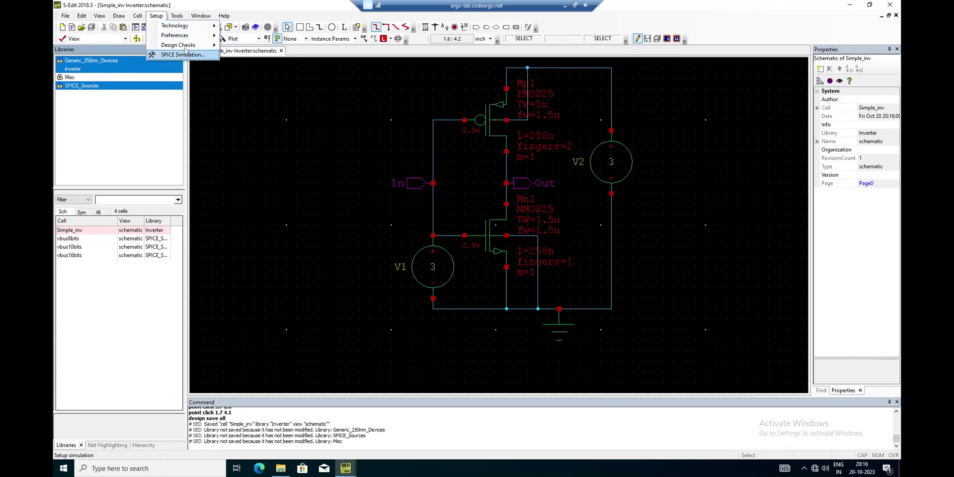
{"action": "left_click", "coordinate": [183, 53]}
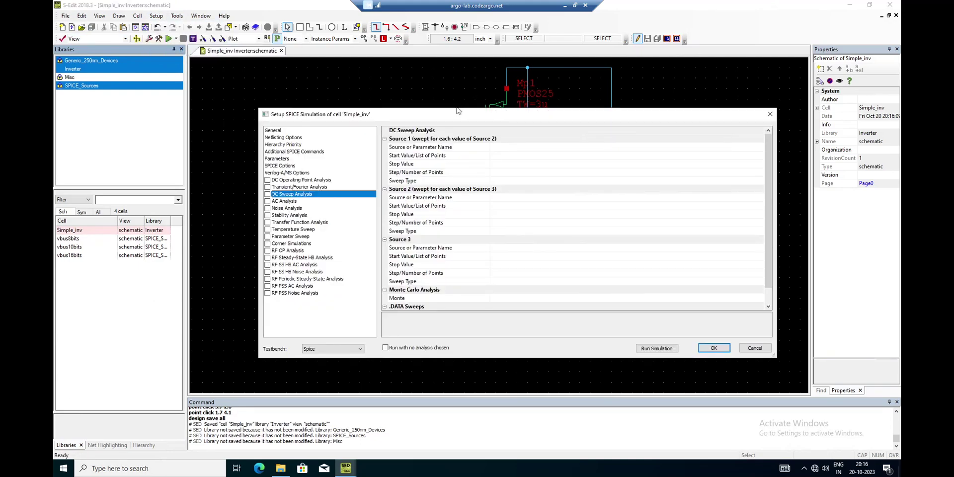
{"action": "left_click", "coordinate": [279, 131]}
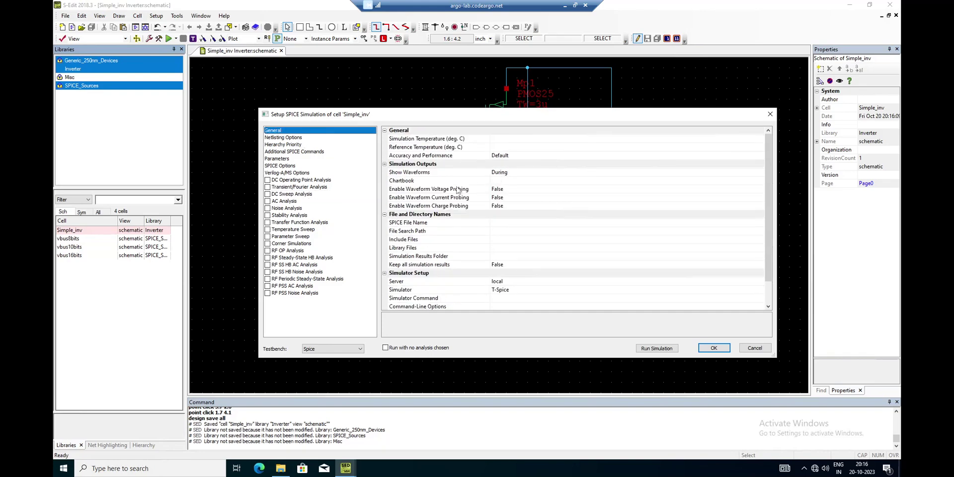
{"action": "left_click", "coordinate": [525, 174]}
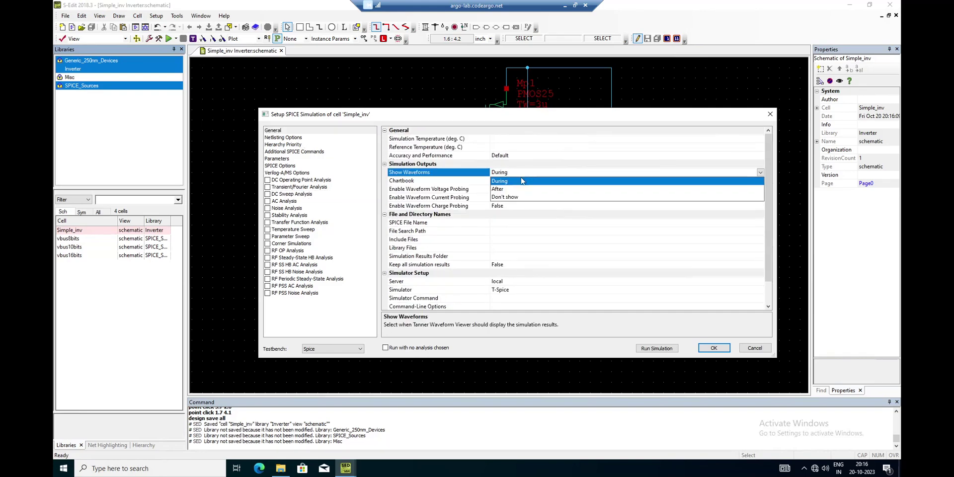
{"action": "left_click", "coordinate": [508, 194]}
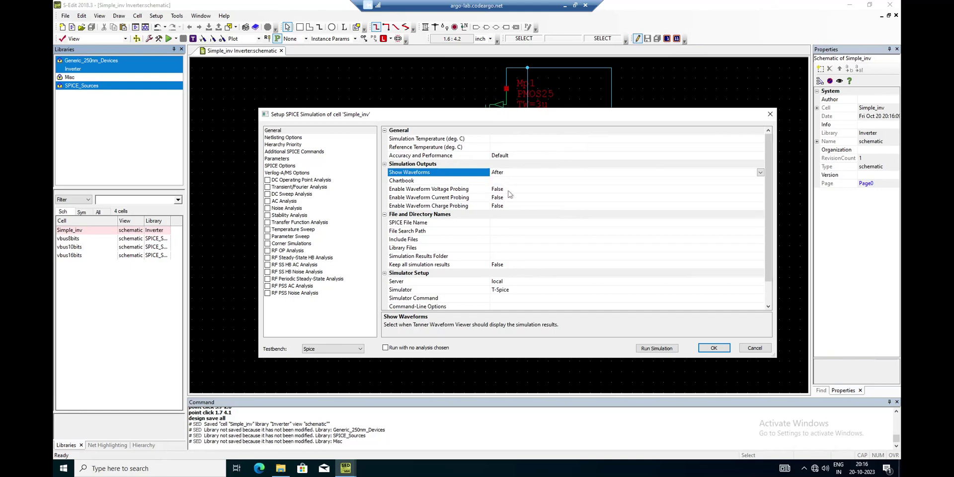
Step: Enable waveform voltage probing and waveform current probing by setting both to True
{"action": "left_click", "coordinate": [509, 193]}
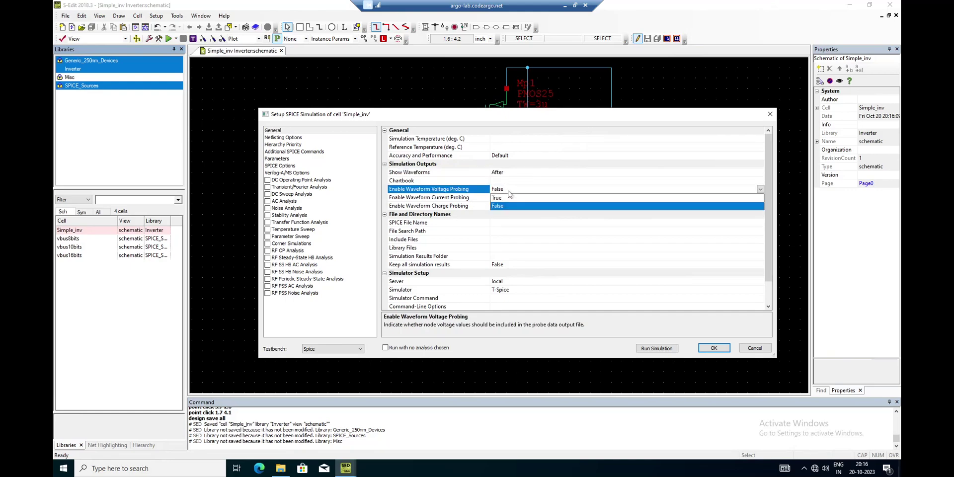
{"action": "left_click", "coordinate": [500, 199]}
{"action": "left_click", "coordinate": [500, 200]}
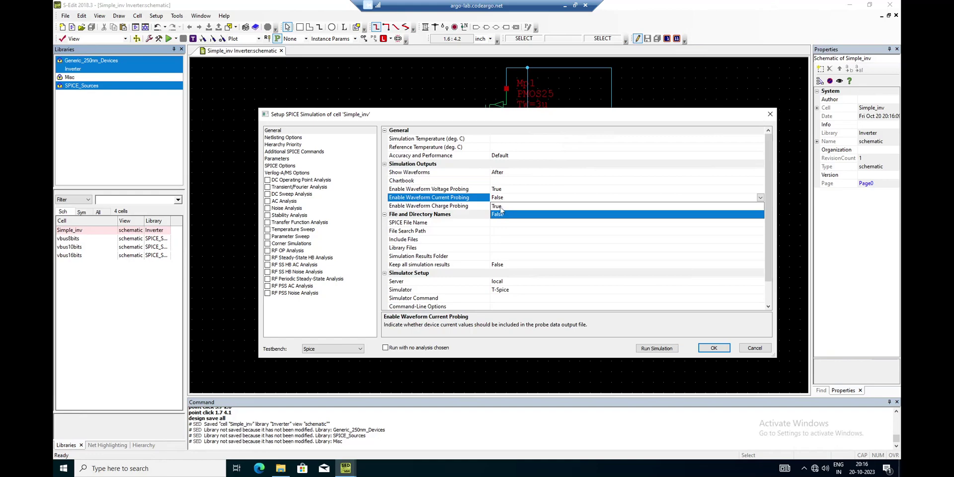
{"action": "left_click", "coordinate": [501, 206]}
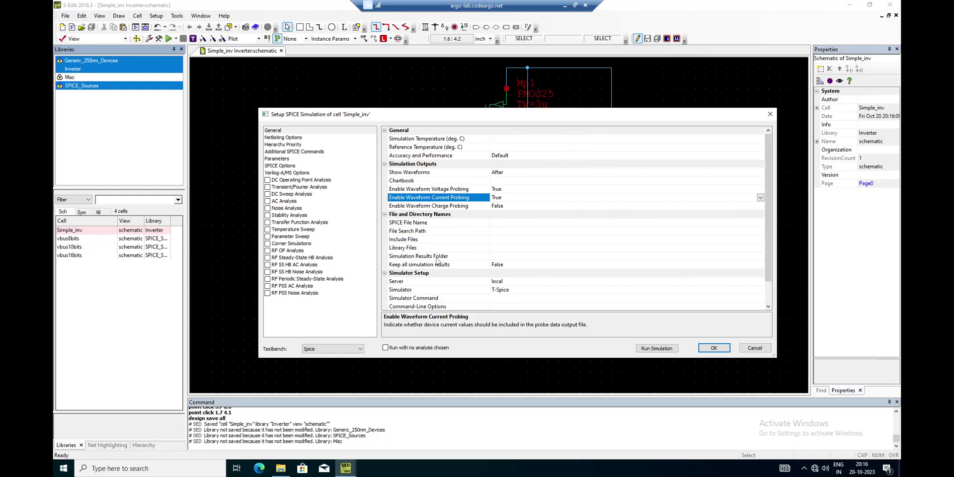
Step: Browse for the simulation's Library Files in TannerEDA, TannerTools_v2018.3, Process, Generic_250nm, Models
{"action": "left_click", "coordinate": [414, 249]}
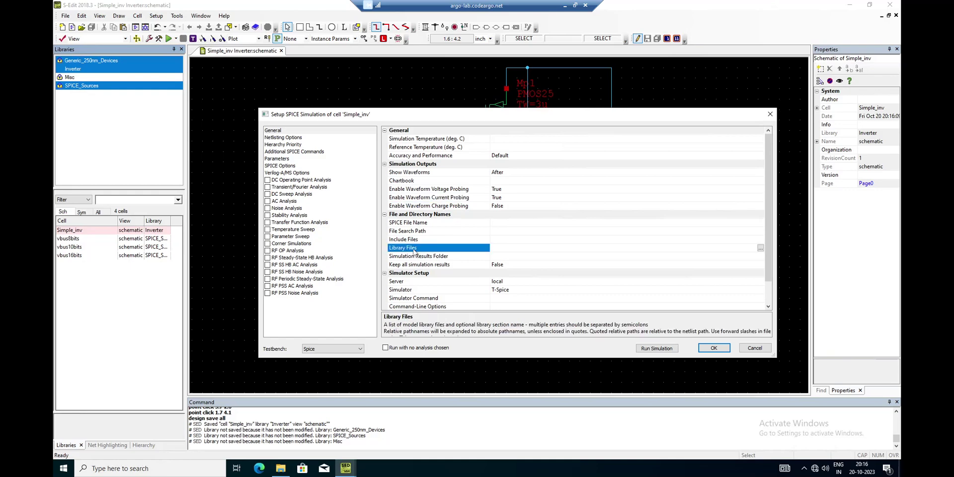
{"action": "left_click", "coordinate": [762, 249]}
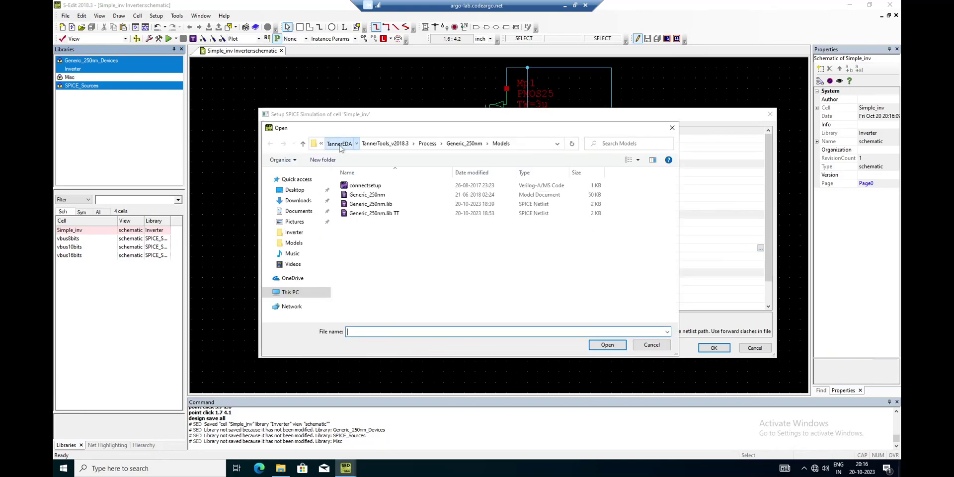
{"action": "left_click", "coordinate": [339, 143]}
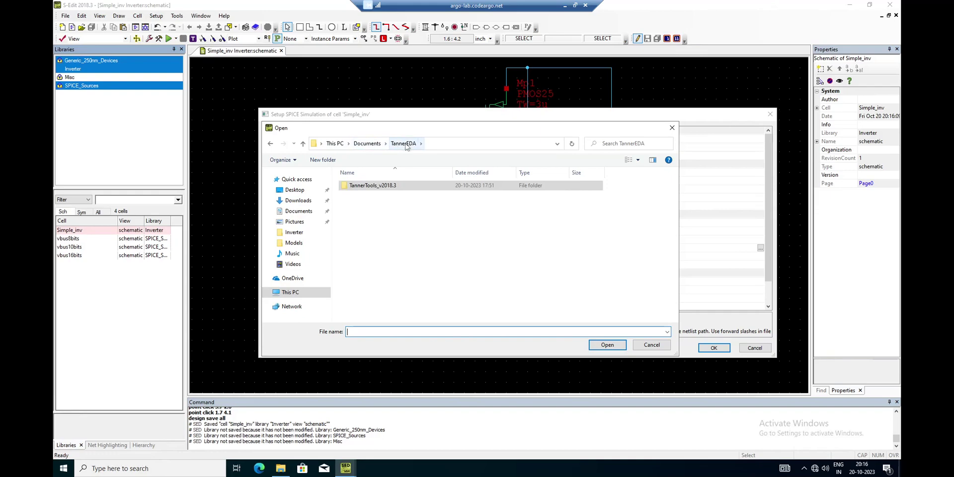
{"action": "double_click", "coordinate": [370, 187]}
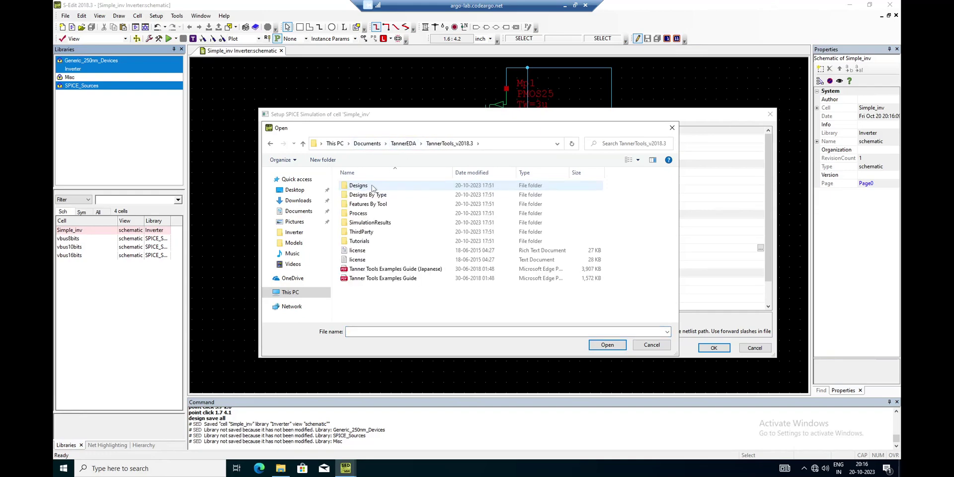
{"action": "double_click", "coordinate": [363, 214]}
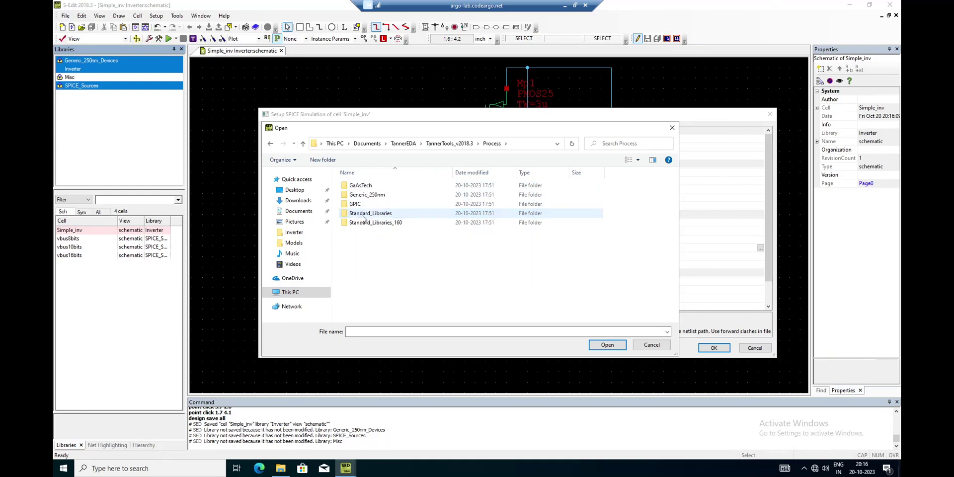
{"action": "double_click", "coordinate": [365, 198]}
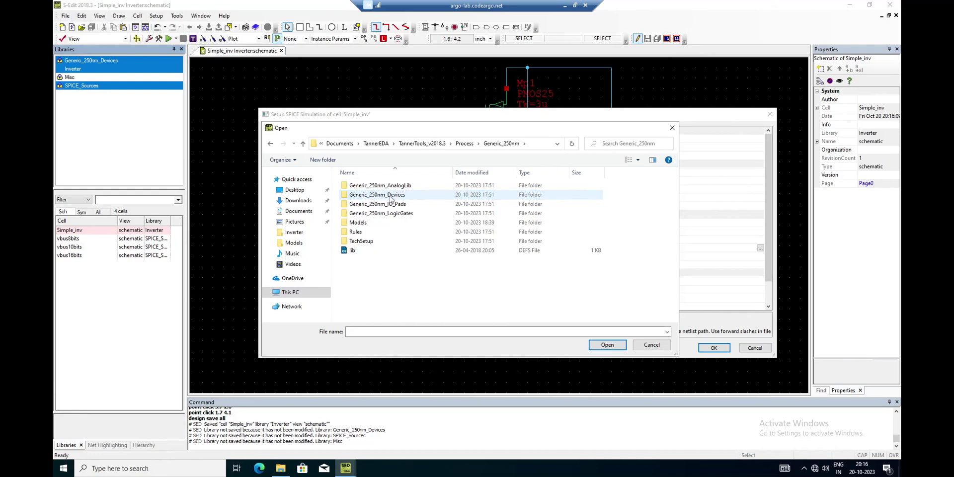
{"action": "mouse_move", "coordinate": [399, 199]}
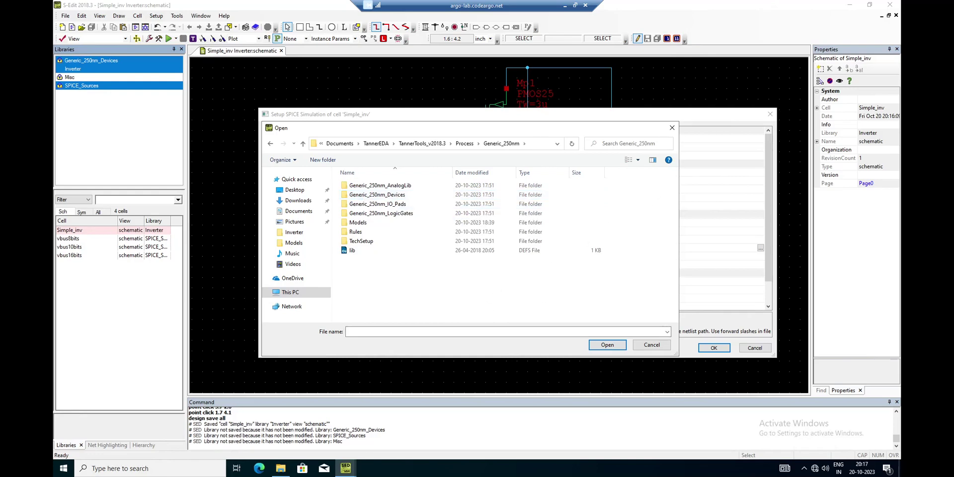
{"action": "left_click", "coordinate": [360, 223]}
{"action": "double_click", "coordinate": [360, 225]}
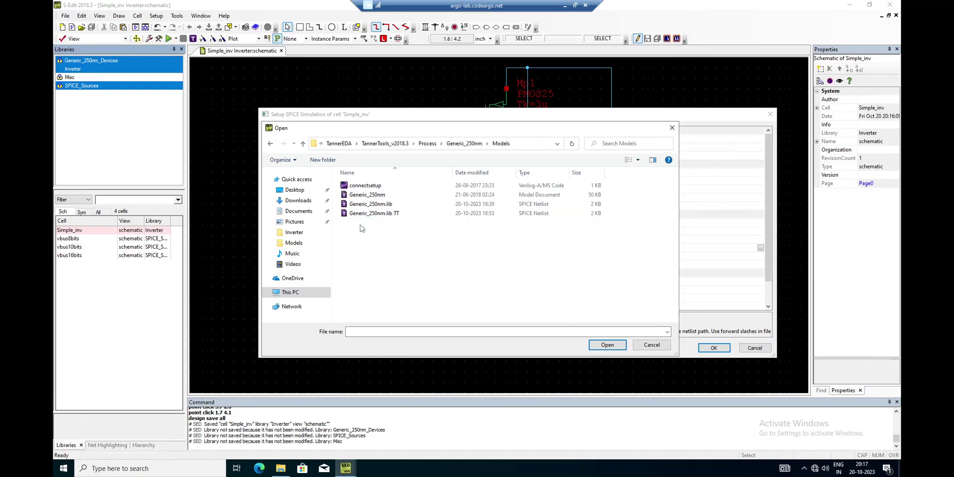
Step: Select Generic_250nm.lib as the library file, append the section name TT to its path, and accept the simulation setup
{"action": "left_click", "coordinate": [359, 196]}
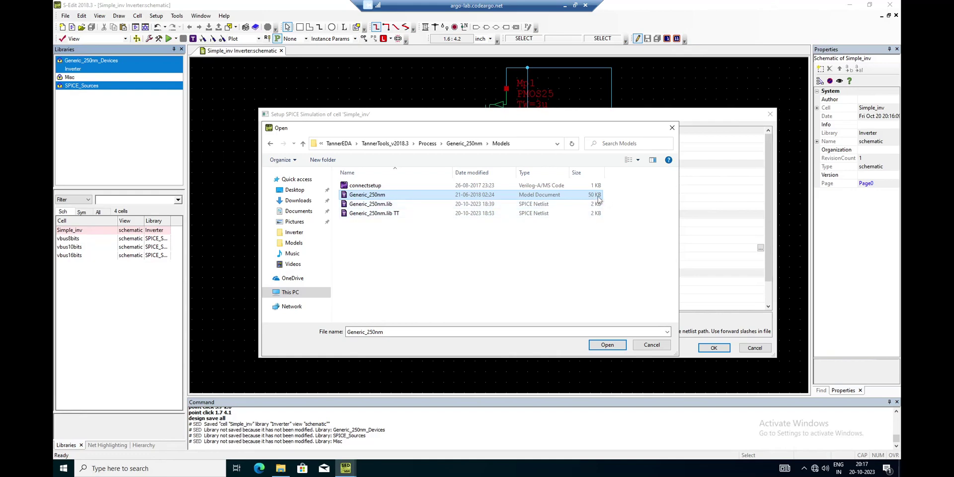
{"action": "left_click", "coordinate": [613, 348]}
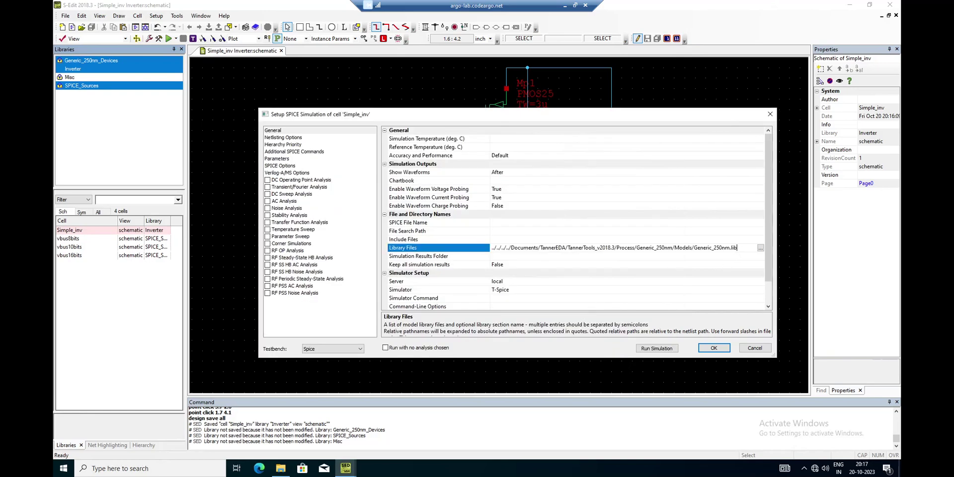
{"action": "type", "text": "TT"}
{"action": "left_click", "coordinate": [714, 350]}
{"action": "left_click", "coordinate": [714, 350]}
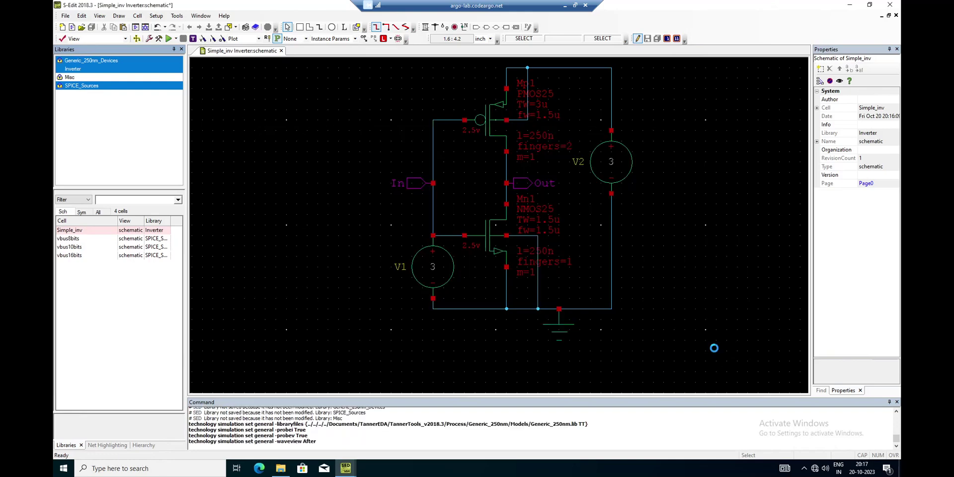
Step: Reopen the SPICE simulation setup, enable DC Sweep Analysis, and set the Source 1 name to VV1
{"action": "left_click", "coordinate": [155, 16]}
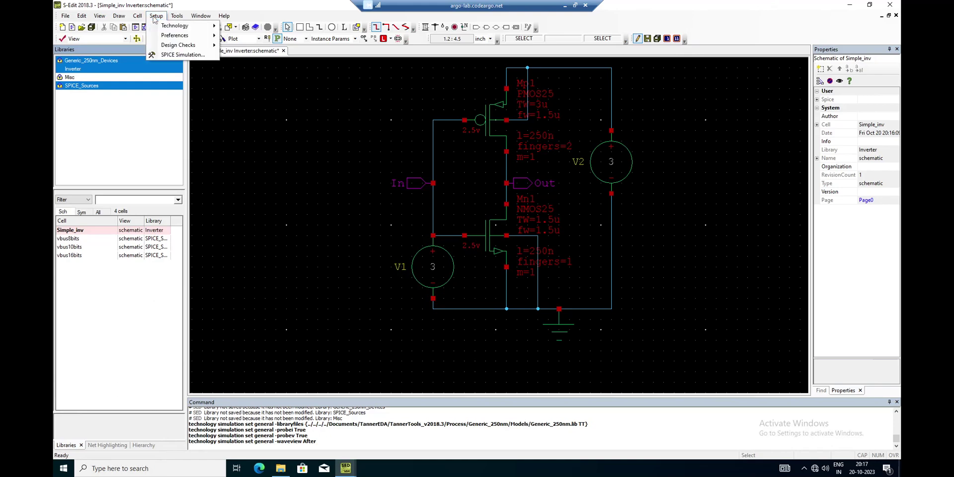
{"action": "left_click", "coordinate": [174, 56]}
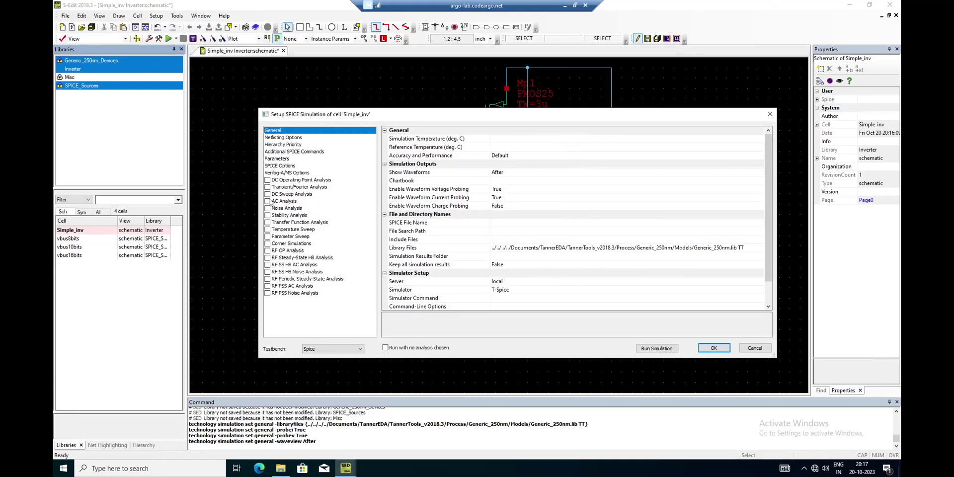
{"action": "left_click", "coordinate": [268, 193]}
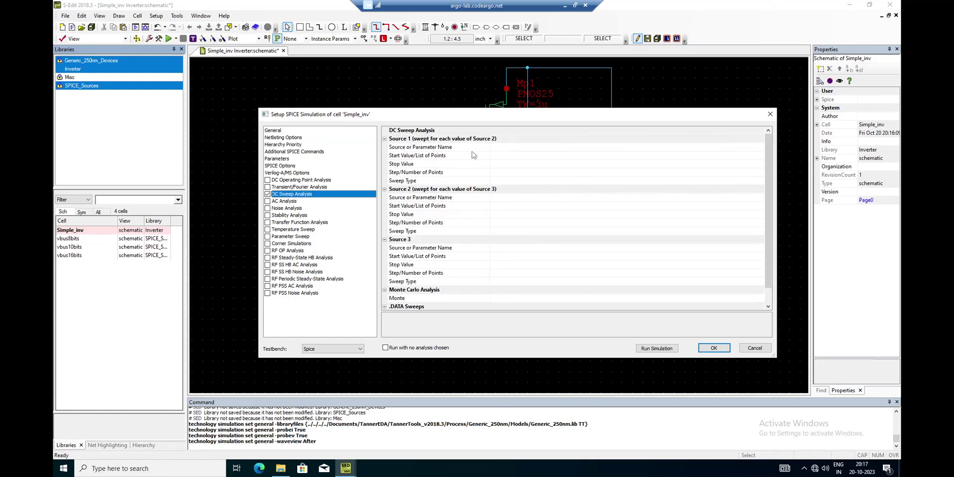
{"action": "left_click", "coordinate": [499, 148]}
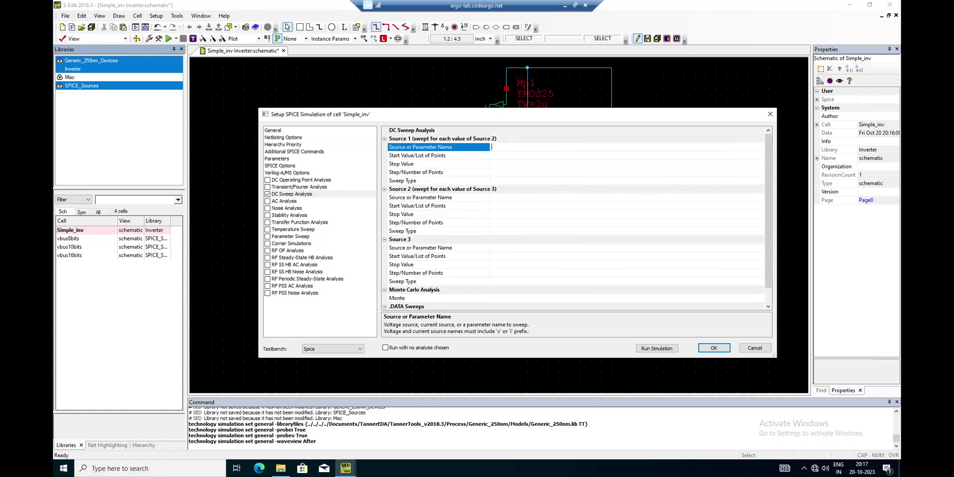
{"action": "type", "text": "VV1"}
{"action": "key", "text": "shift+Right"}
{"action": "key", "text": "End"}
{"action": "left_click_drag", "start_coordinate": [562, 116], "coordinate": [562, 81]}
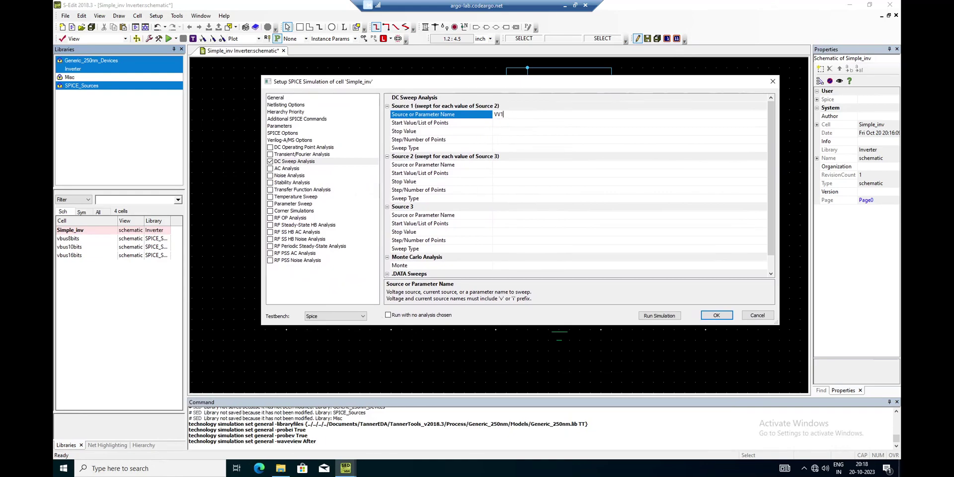
Step: Set the VV1 sweep's start value to 0 and stop value to 3
{"action": "key", "text": "Tab"}
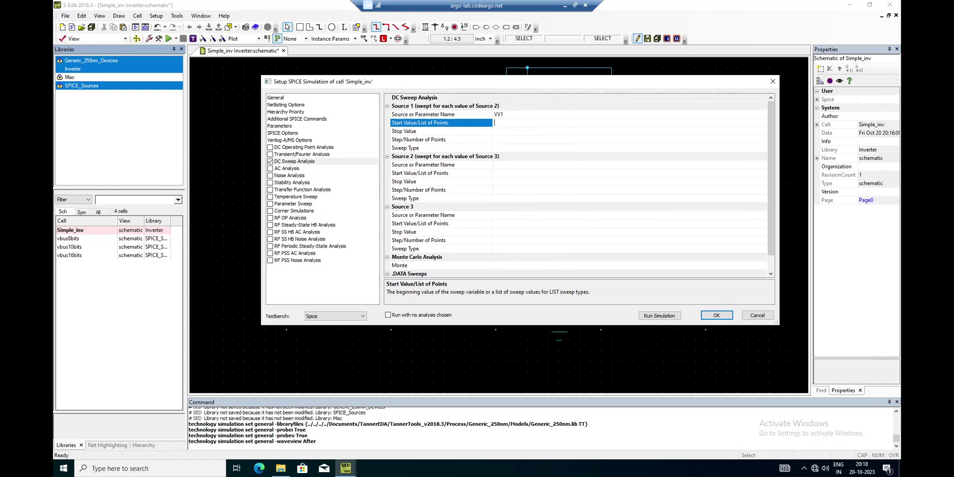
{"action": "type", "text": "0"}
{"action": "key", "text": "Tab"}
{"action": "type", "text": "3"}
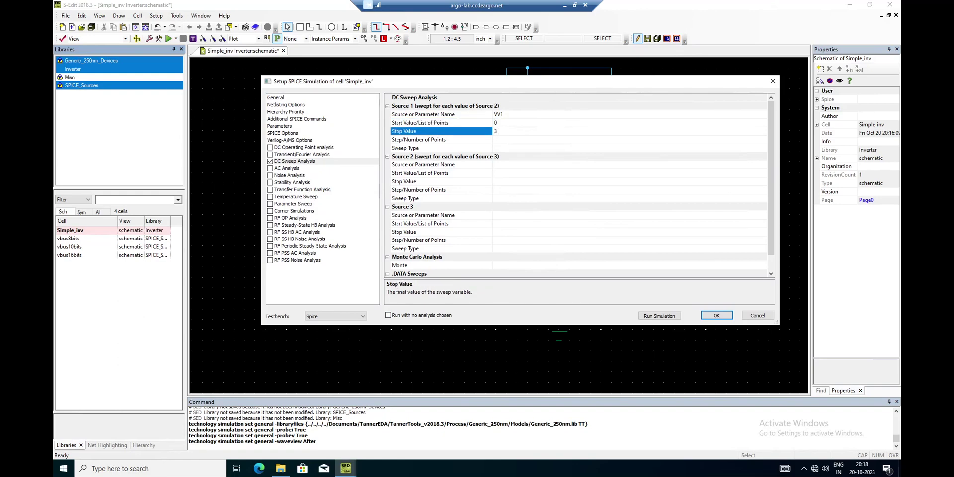
Step: Set the VV1 sweep's step to 0.05 and sweep type to lin, and accept the simulation setup
{"action": "key", "text": "Tab"}
{"action": "type", "text": "0.01"}
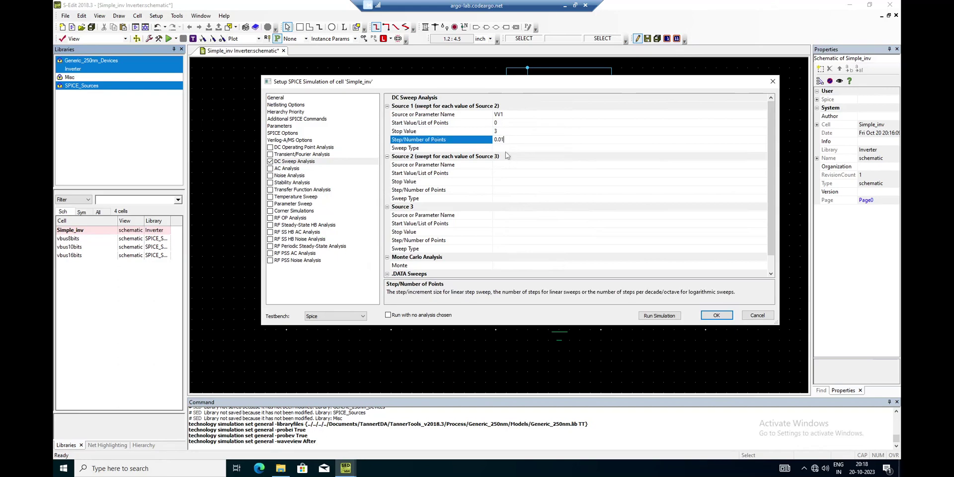
{"action": "key", "text": "BackSpace"}
{"action": "type", "text": "5"}
{"action": "key", "text": "BackSpace"}
{"action": "type", "text": "5"}
{"action": "left_click", "coordinate": [498, 147]}
{"action": "left_click", "coordinate": [504, 157]}
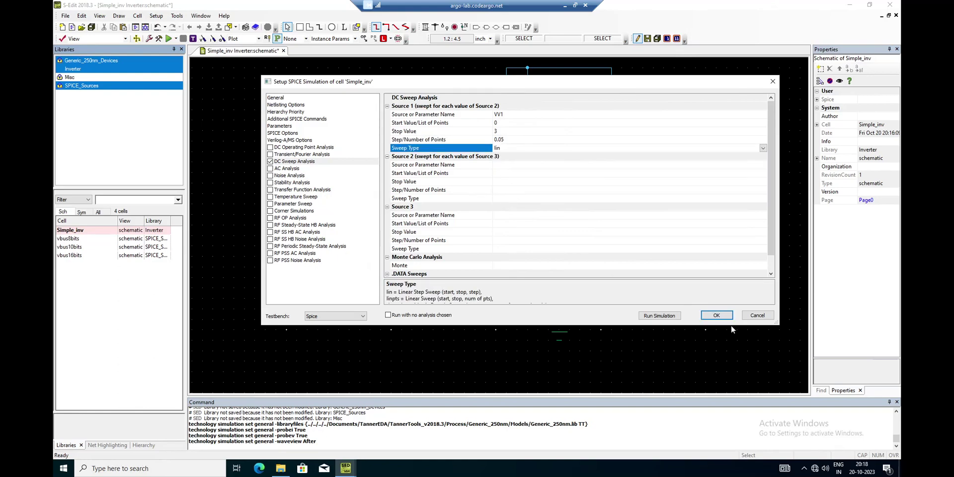
{"action": "left_click", "coordinate": [716, 315]}
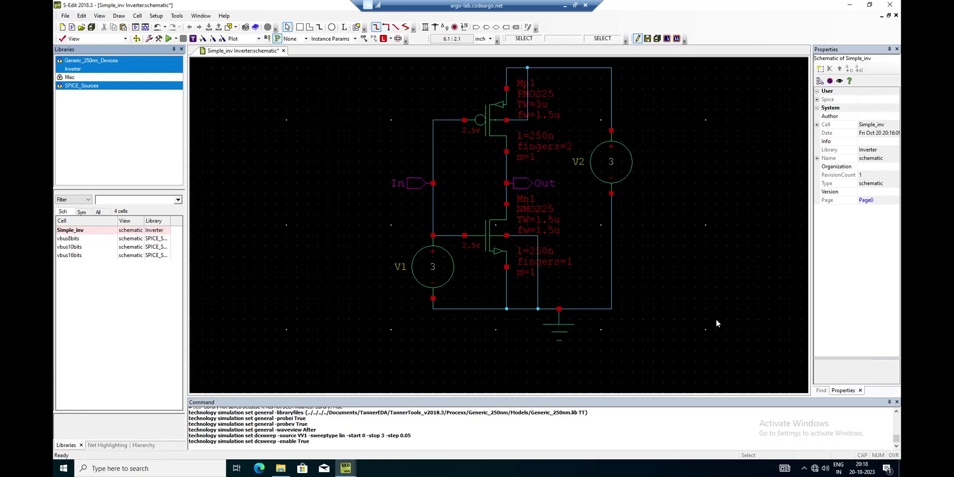
Step: Run the Simple_inv simulation and plot the In:V and Out:V voltage traces together on one chart in Tanner Waveform Viewer
{"action": "left_click", "coordinate": [168, 38]}
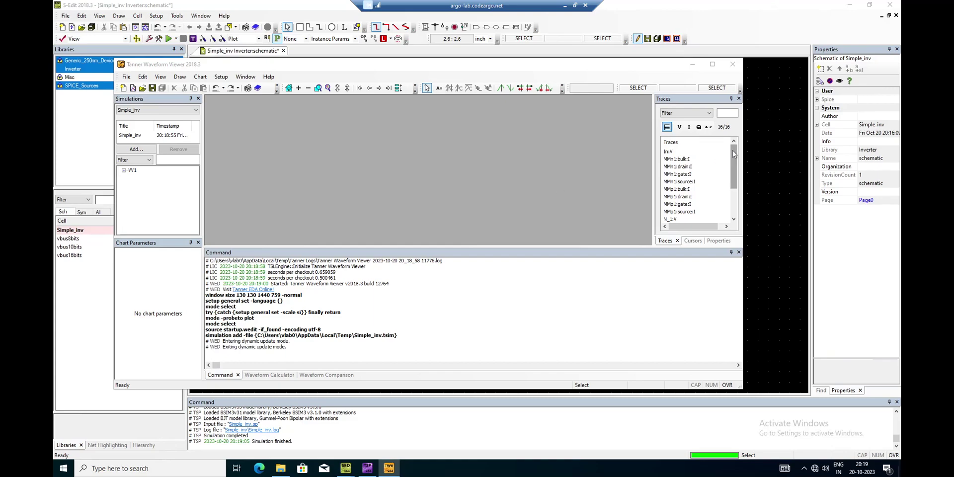
{"action": "left_click", "coordinate": [679, 127]}
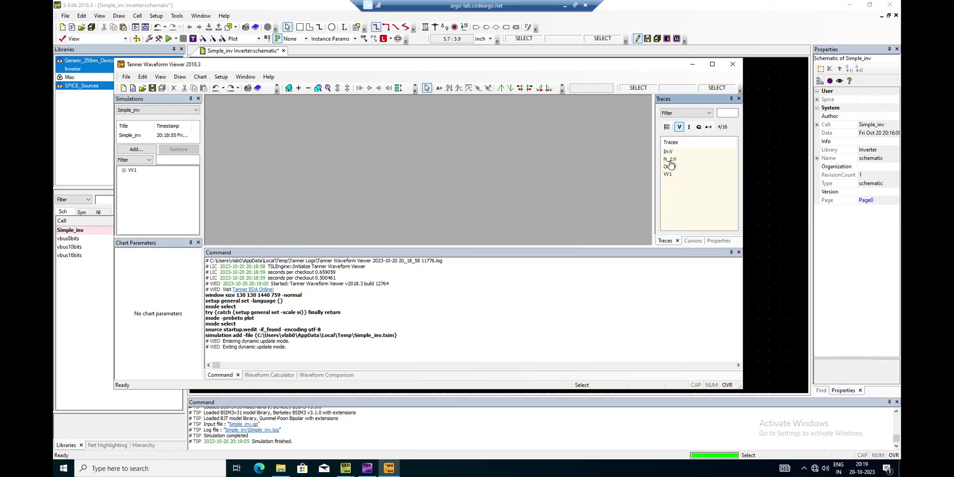
{"action": "left_click_drag", "start_coordinate": [668, 155], "coordinate": [440, 164]}
{"action": "left_click_drag", "start_coordinate": [449, 164], "coordinate": [450, 165]}
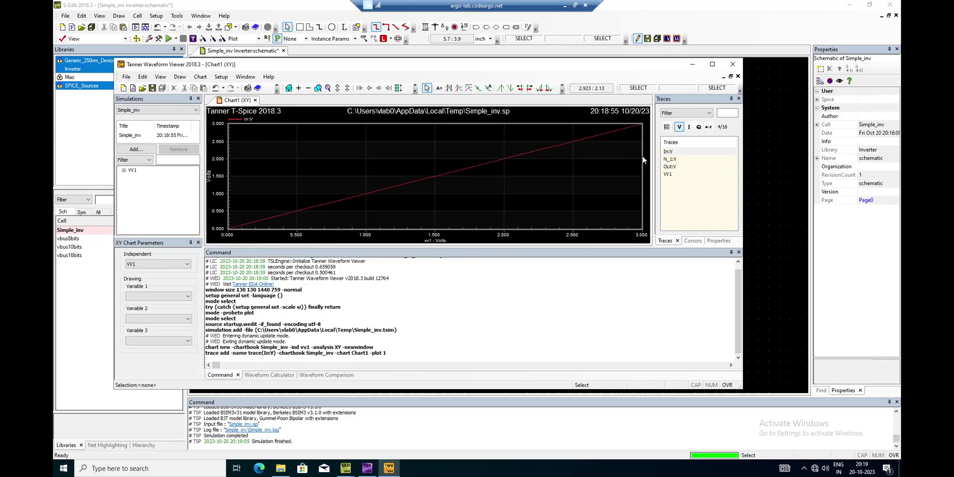
{"action": "left_click_drag", "start_coordinate": [667, 169], "coordinate": [447, 164]}
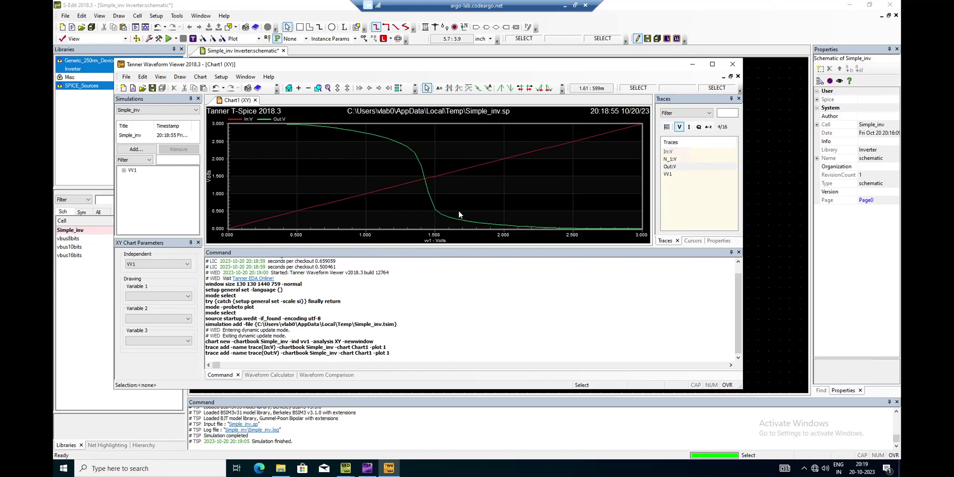
Step: Include current traces in the trace list and add the VV1:neg:I current to the chart
{"action": "left_click", "coordinate": [689, 128]}
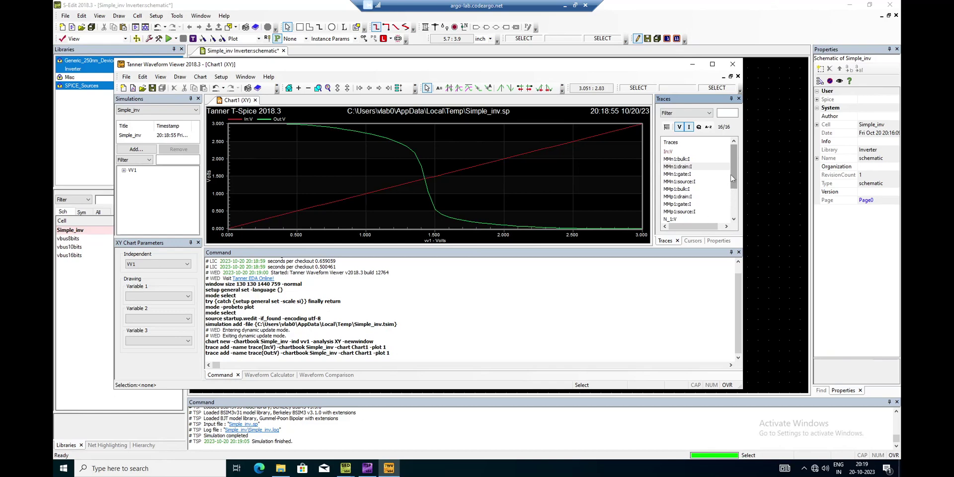
{"action": "left_click", "coordinate": [687, 197]}
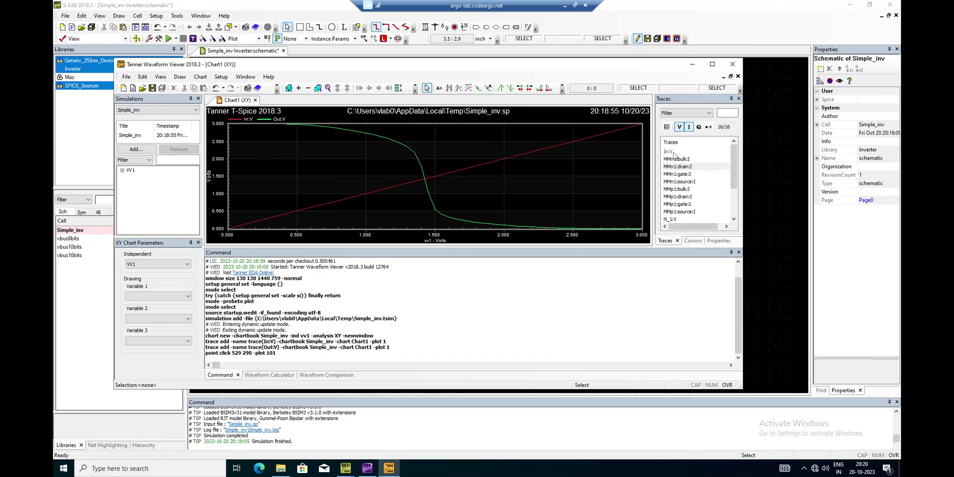
{"action": "left_click", "coordinate": [733, 219]}
{"action": "left_click", "coordinate": [733, 219]}
{"action": "left_click", "coordinate": [733, 219]}
{"action": "left_click", "coordinate": [734, 219]}
{"action": "left_click", "coordinate": [734, 219]}
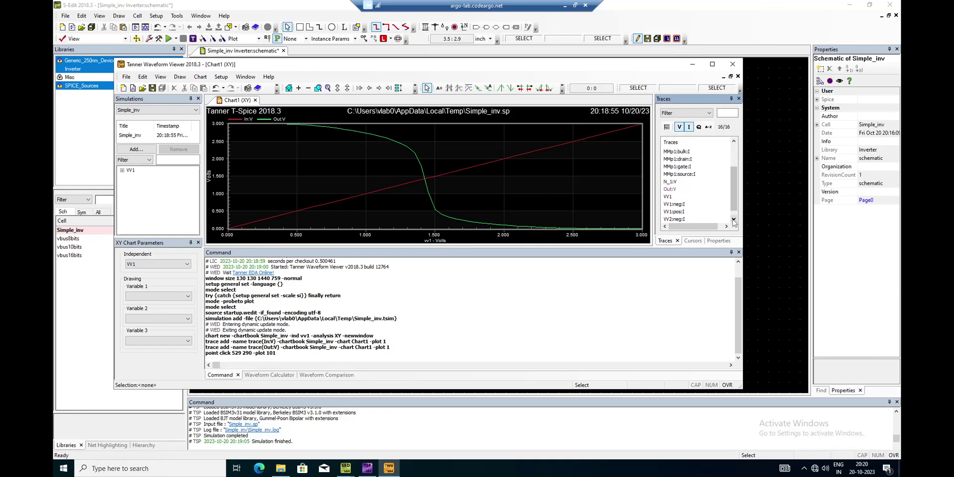
{"action": "left_click", "coordinate": [681, 204]}
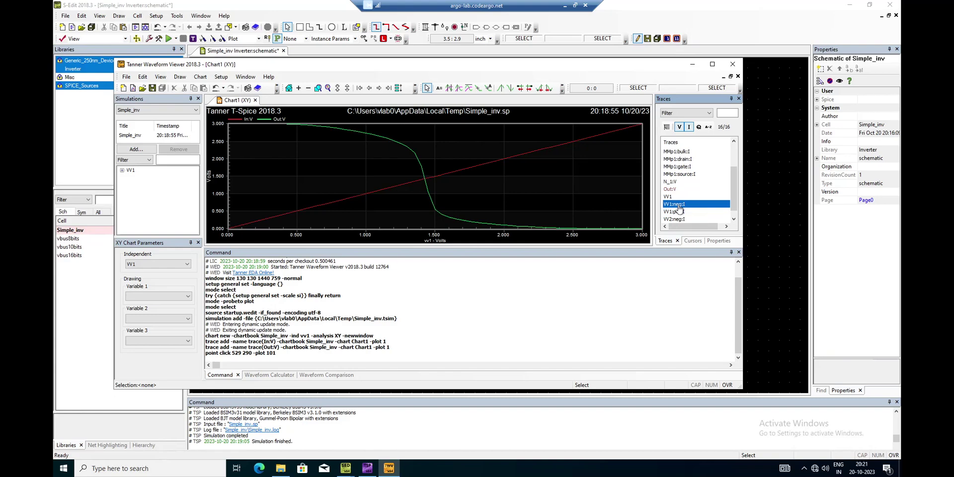
{"action": "left_click_drag", "start_coordinate": [679, 208], "coordinate": [634, 206]}
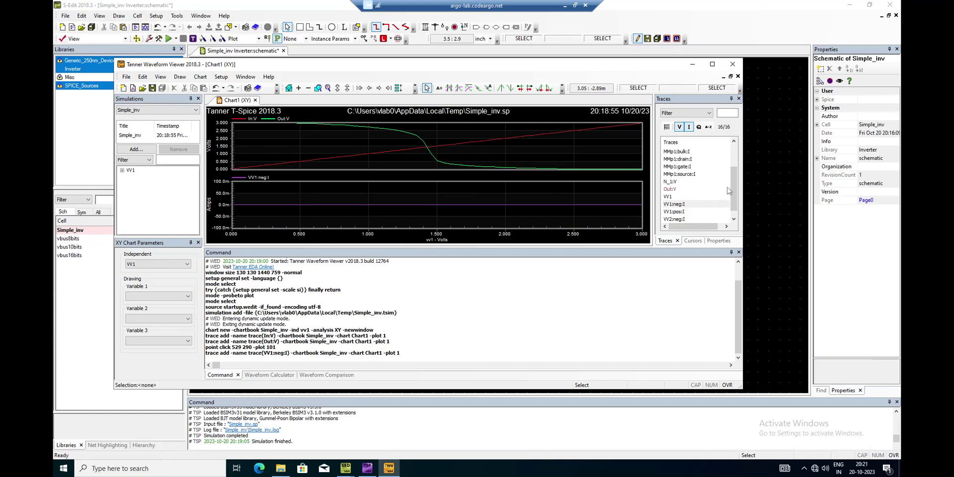
Step: Add the VV2:neg:I supply current trace to the current plot
{"action": "scroll", "coordinate": [732, 199], "scroll_direction": "down", "scroll_amount": 1}
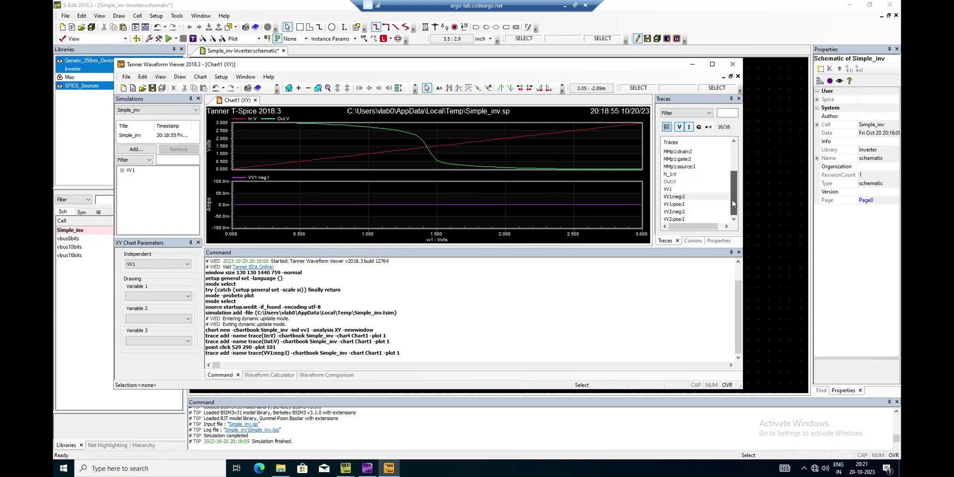
{"action": "double_click", "coordinate": [676, 212]}
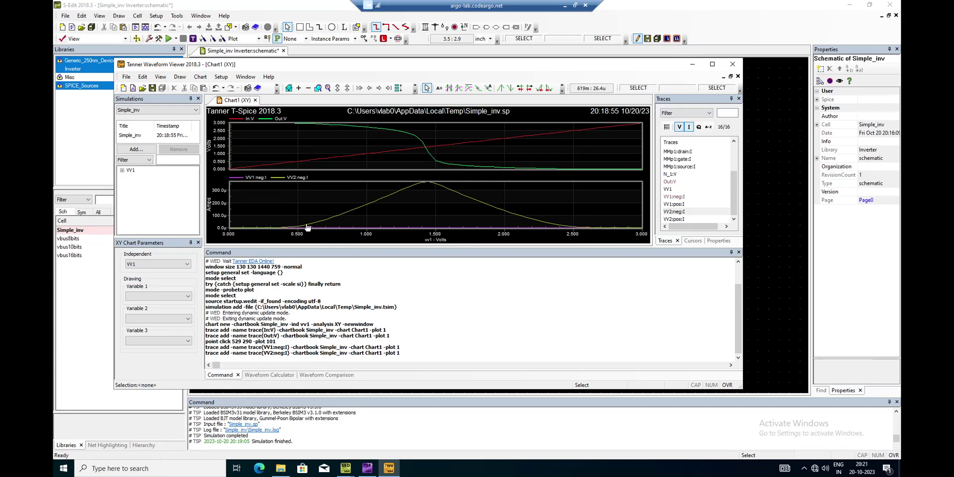
{"action": "mouse_move", "coordinate": [449, 193]}
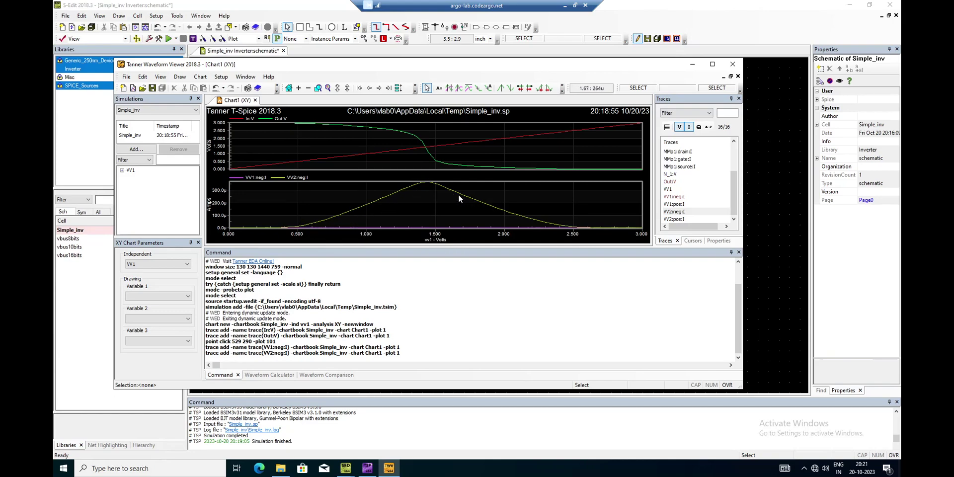